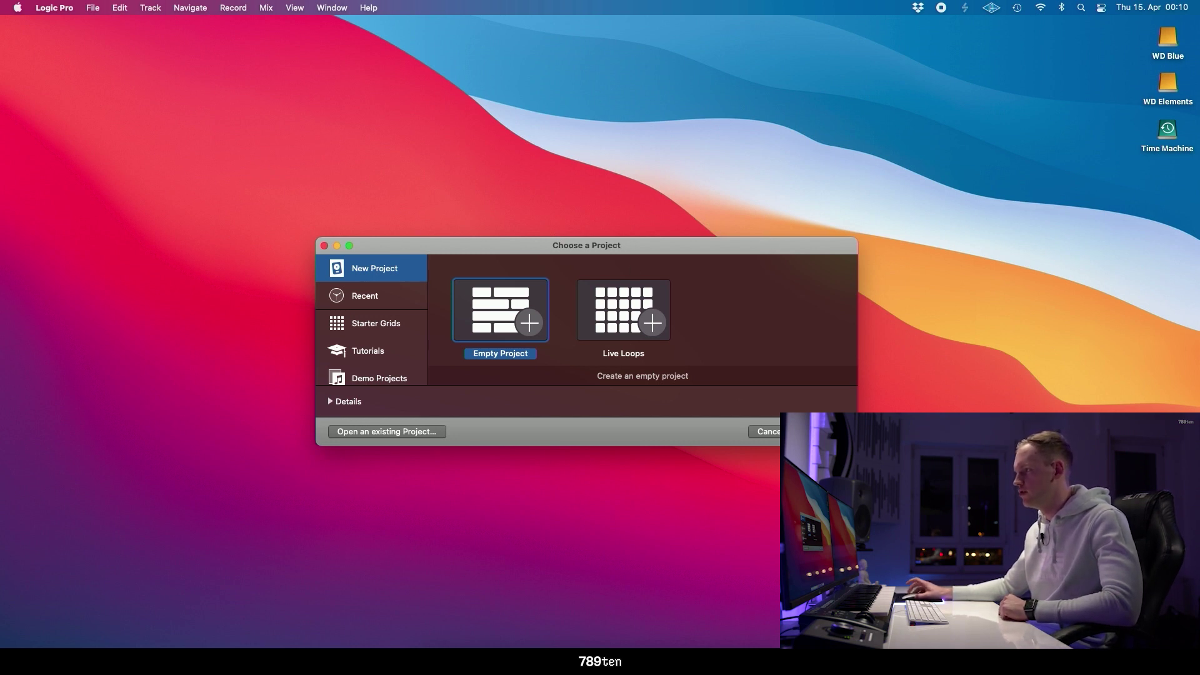
- Create an empty project with one audio track on Input 1
key(Return)
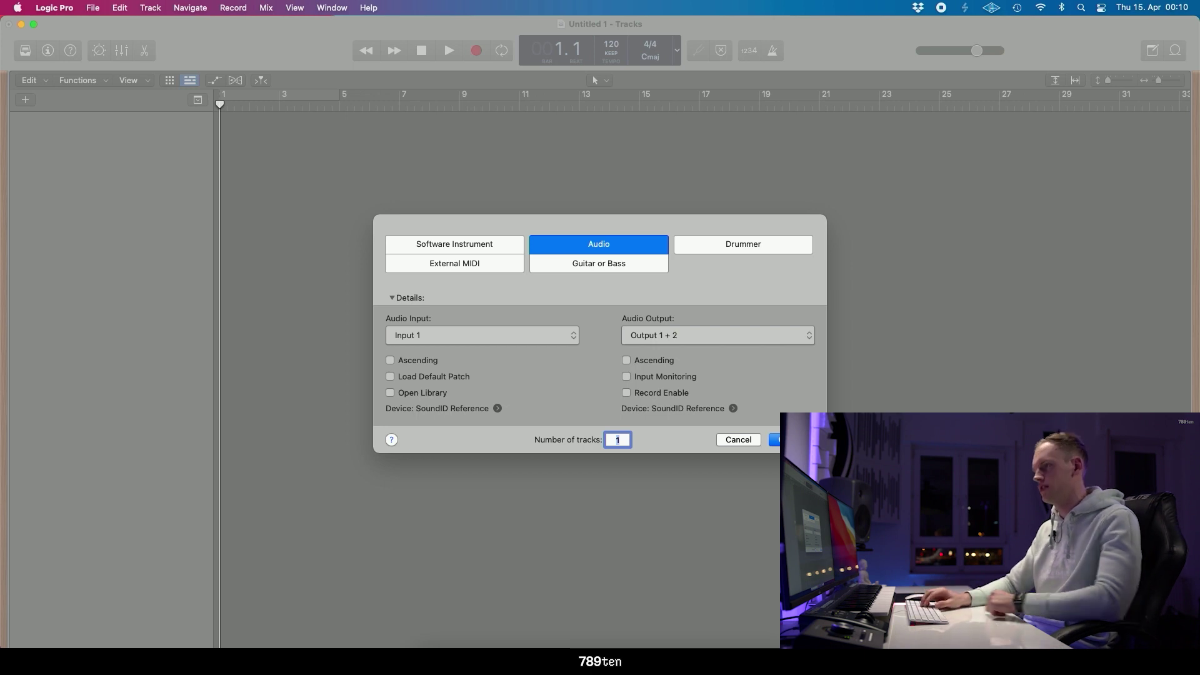
key(Return)
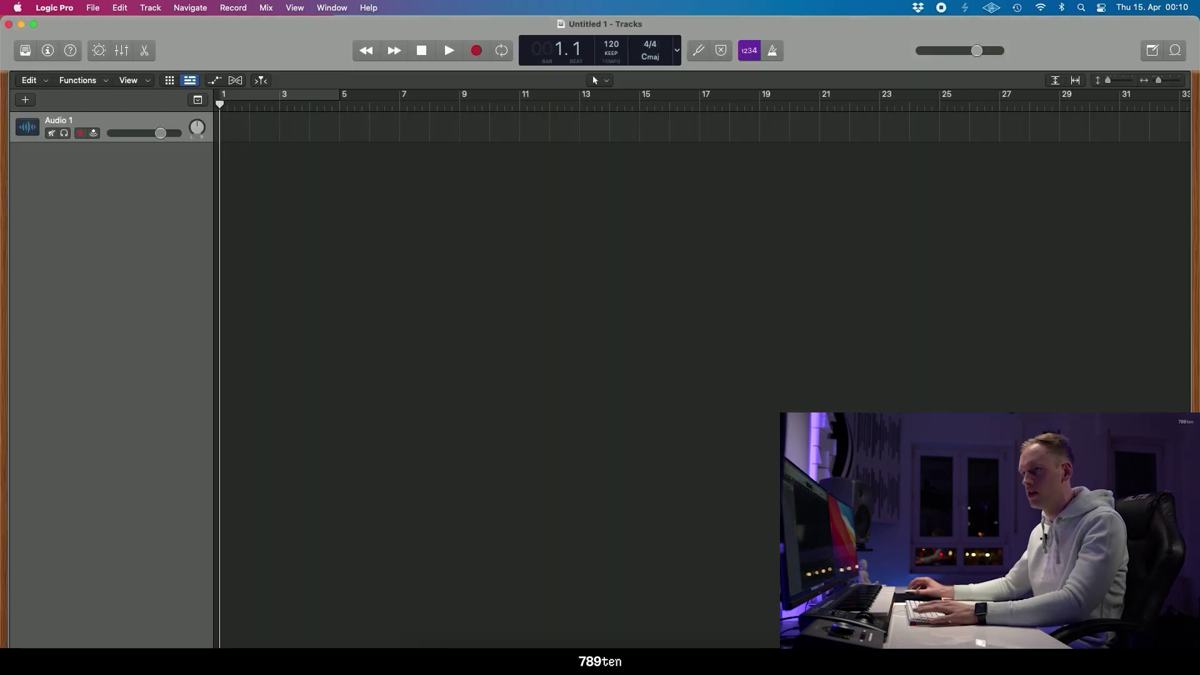
scroll(357, 114, up, 2)
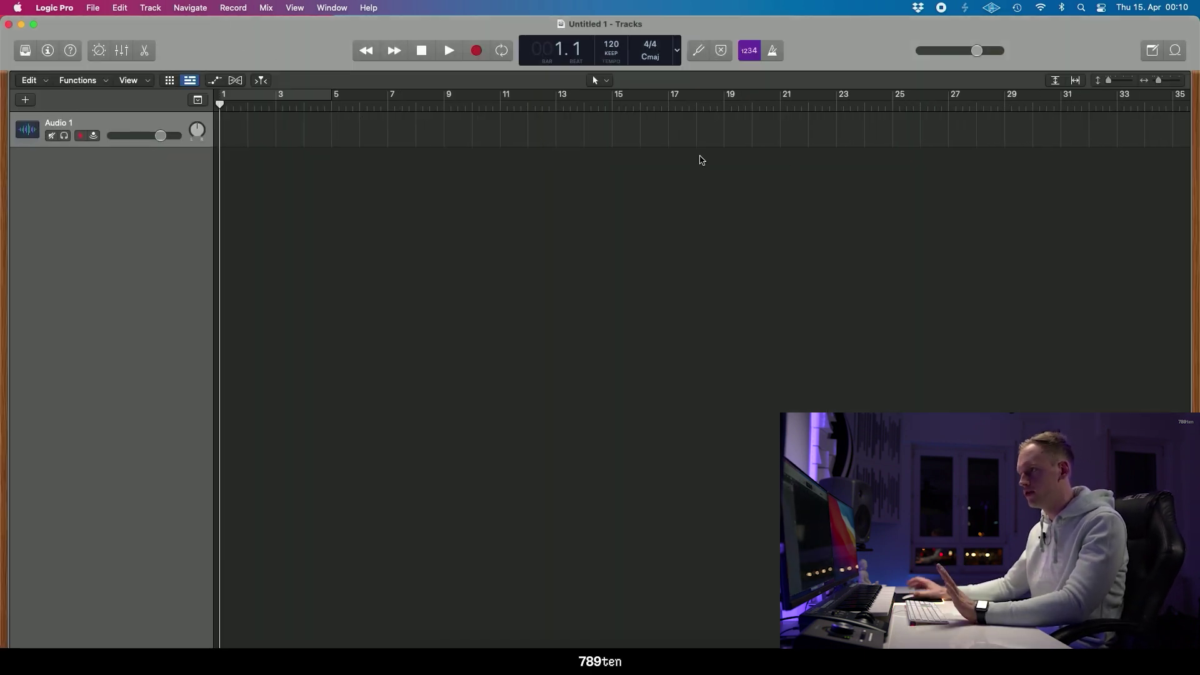
- Enable Show Advanced Tools in the advanced preferences, with the Audio, Control Surfaces, Score and Advanced Editing options on
click(70, 7)
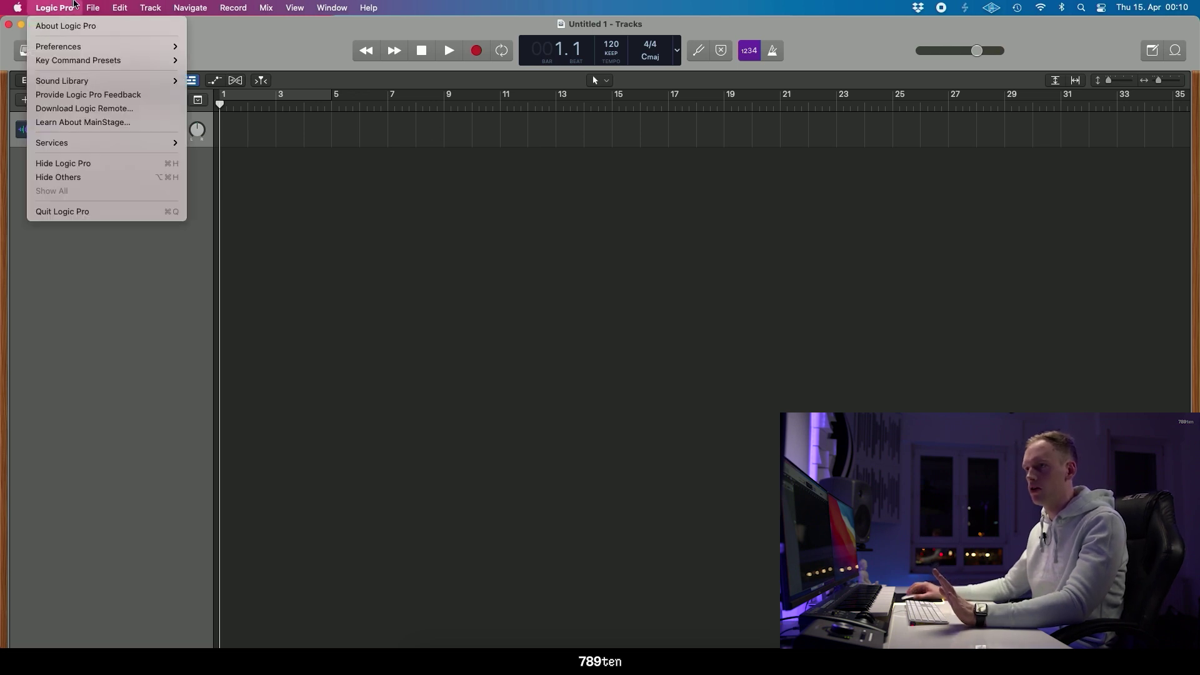
mouse_move(80, 46)
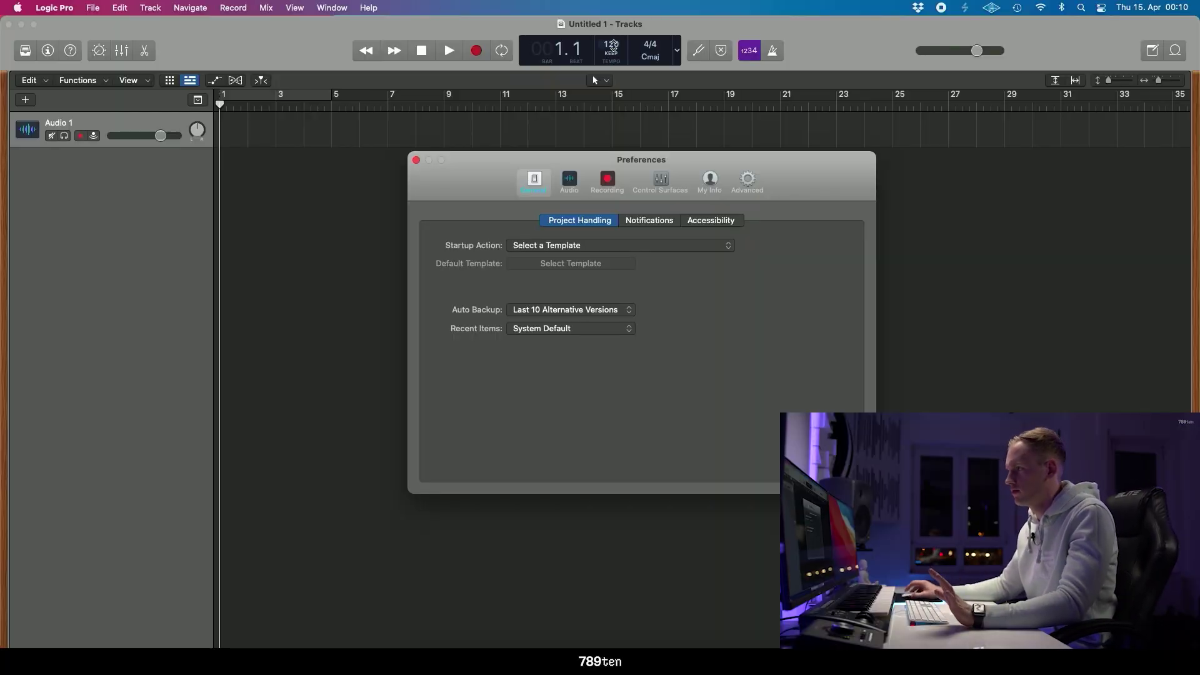
click(750, 183)
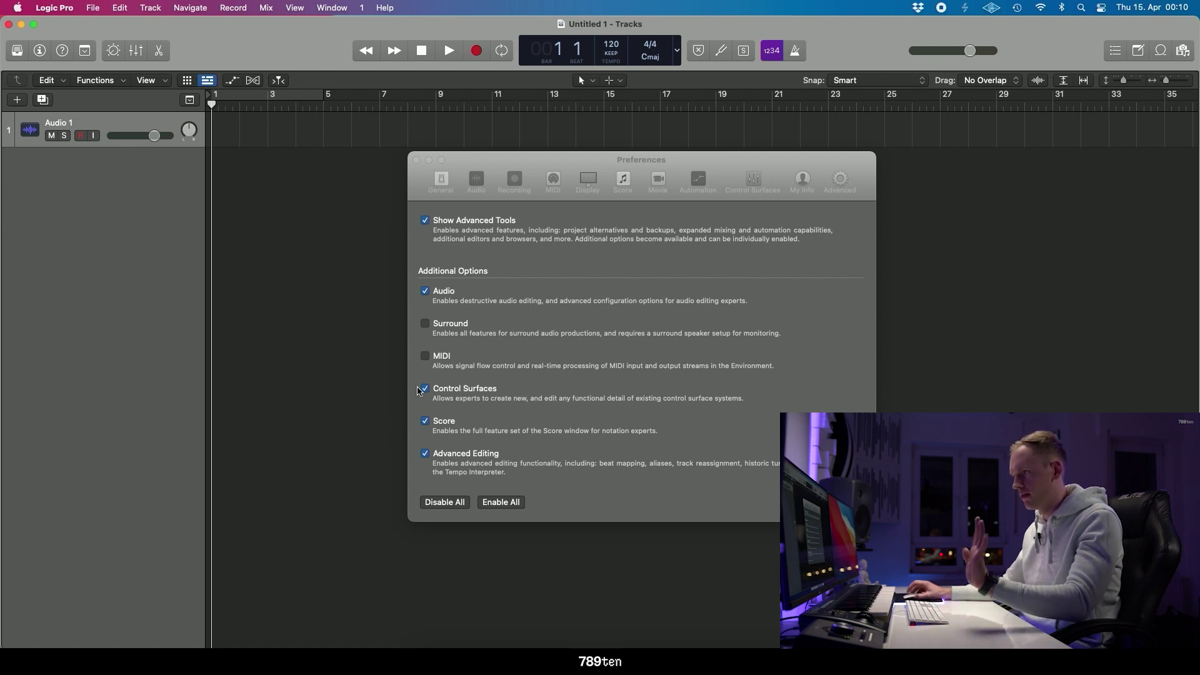
click(417, 160)
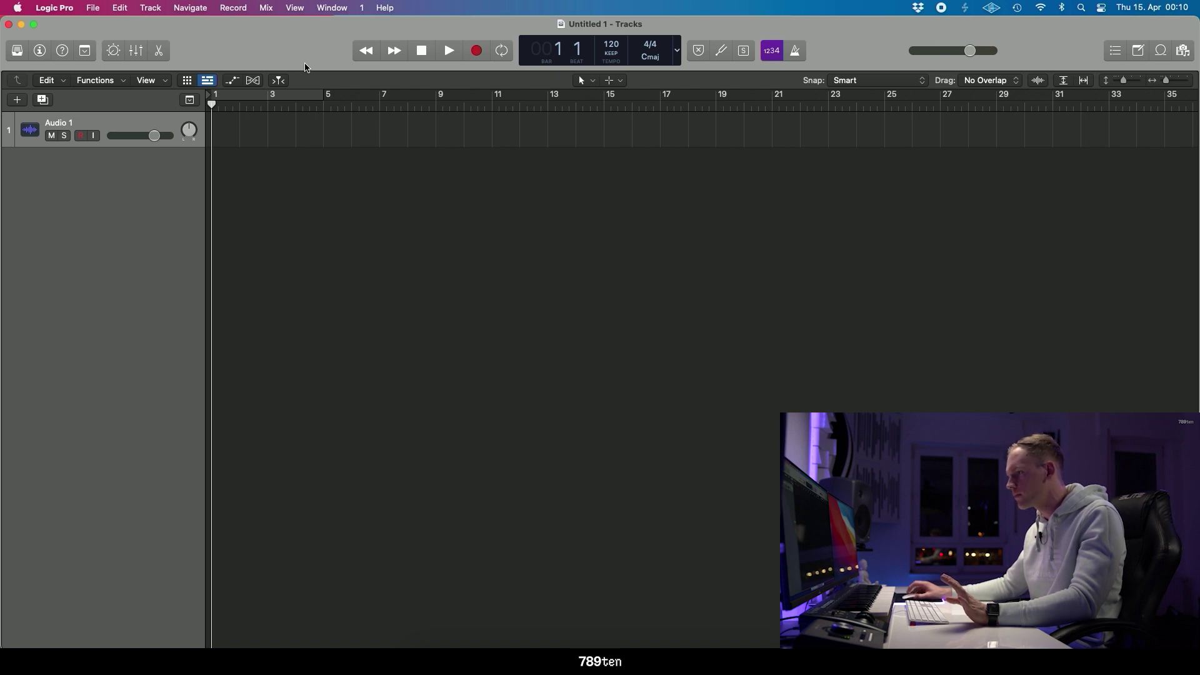
scroll(544, 145, up, 1)
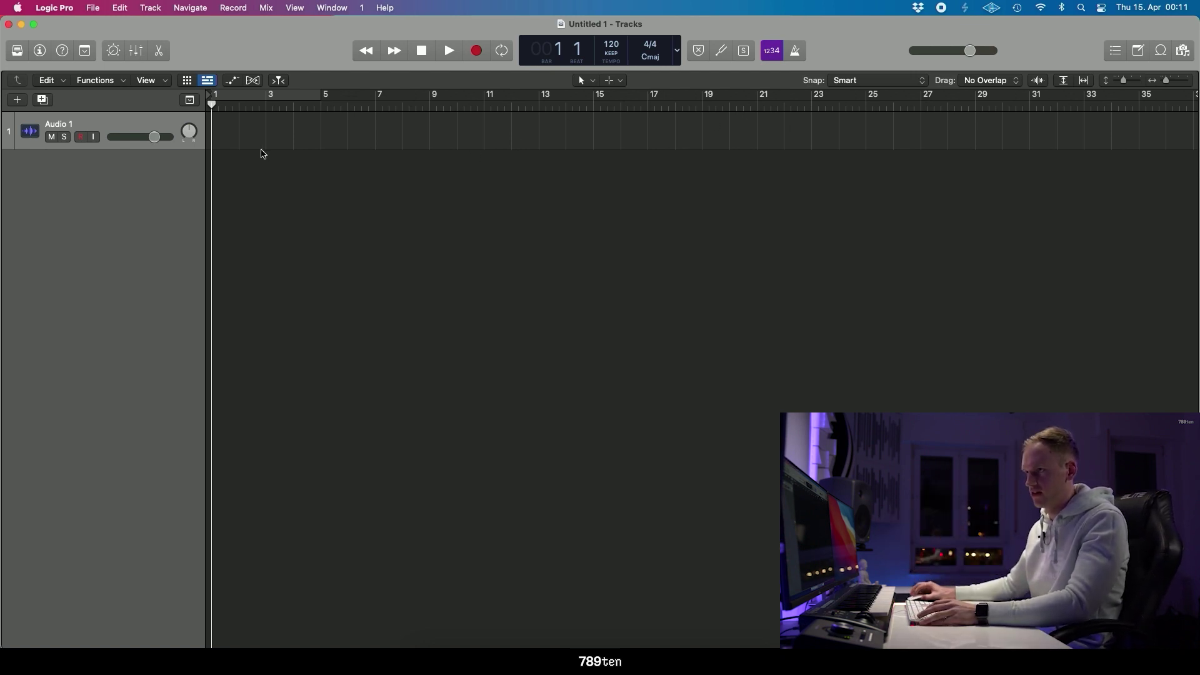
drag(244, 135, 264, 337)
scroll(459, 309, left, 5)
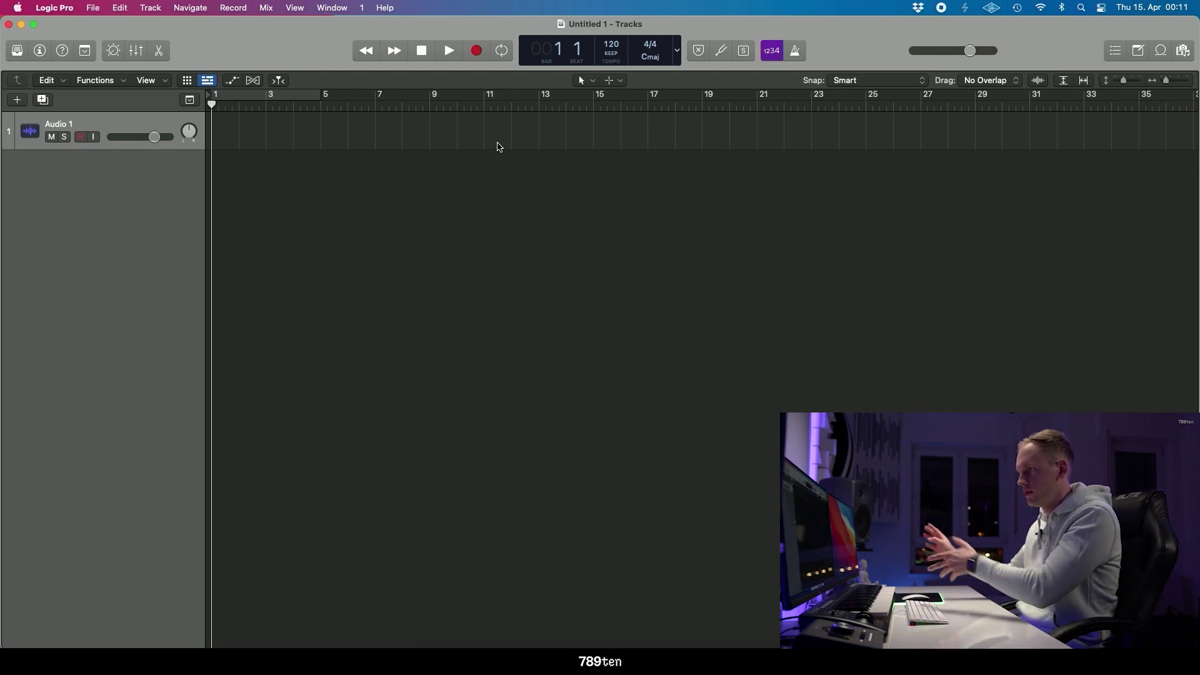
drag(385, 142, 610, 237)
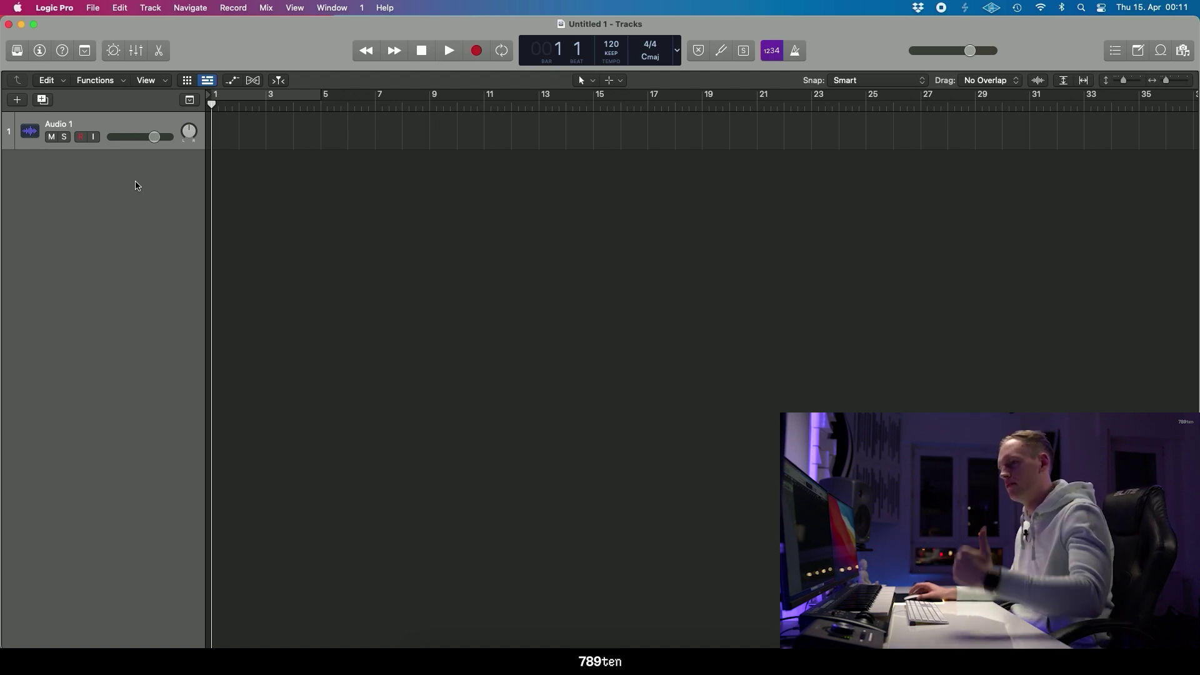
scroll(176, 337, up, 1)
scroll(367, 268, left, 10)
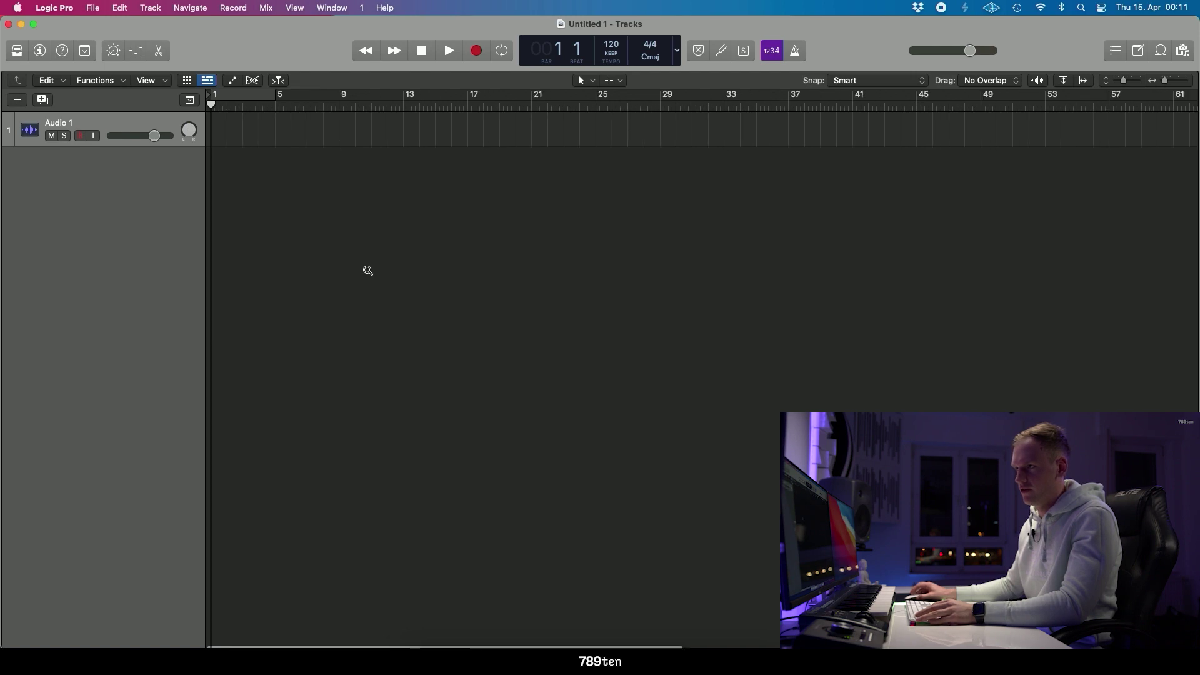
scroll(338, 248, up, 2)
key(super+Right)
key(super+Right)
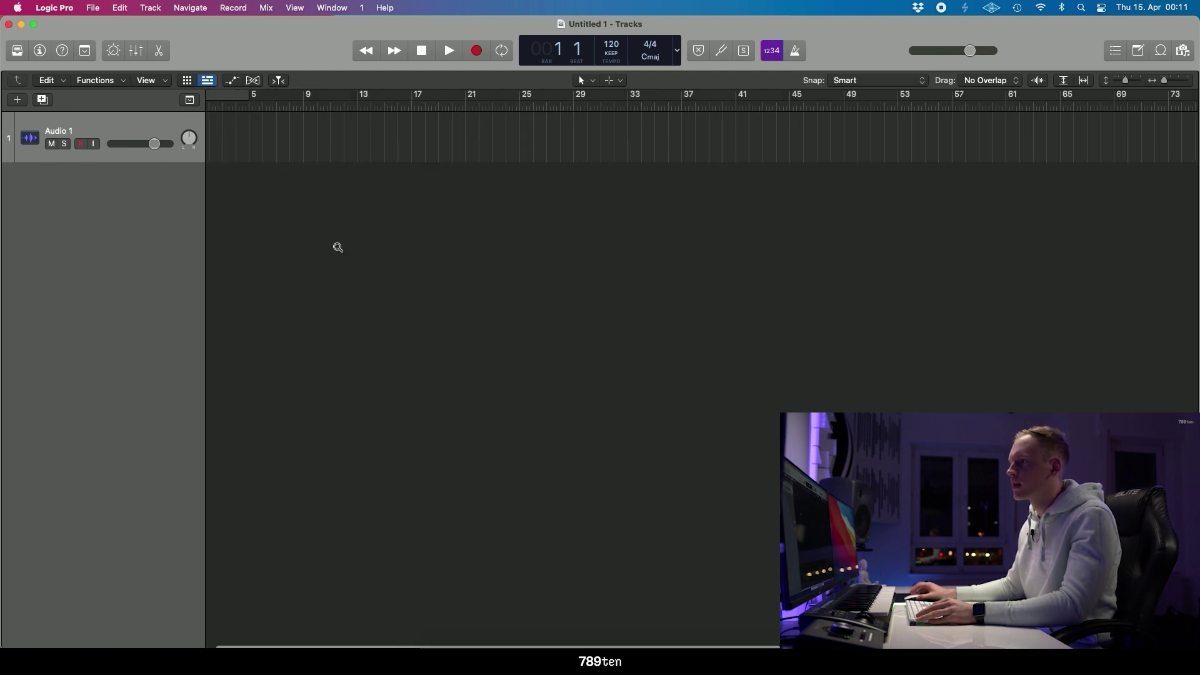
drag(213, 185, 535, 129)
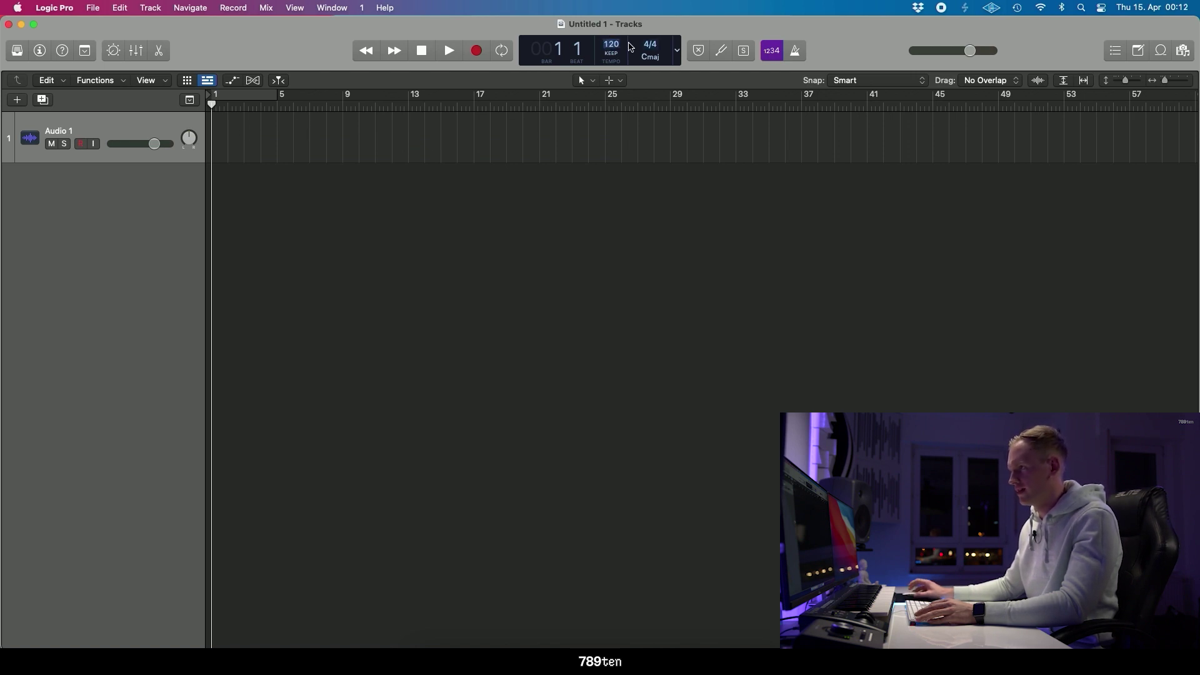
- Set the project tempo to 128 BPM
double_click(611, 45)
text(12)
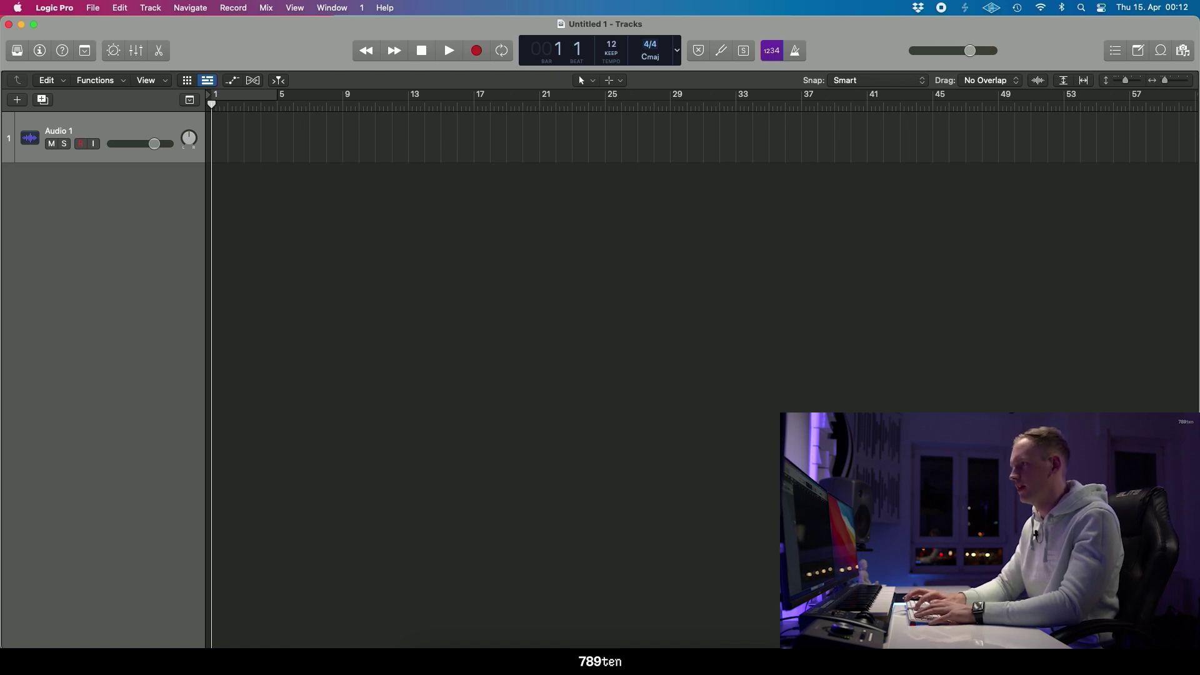
text(8)
key(Return)
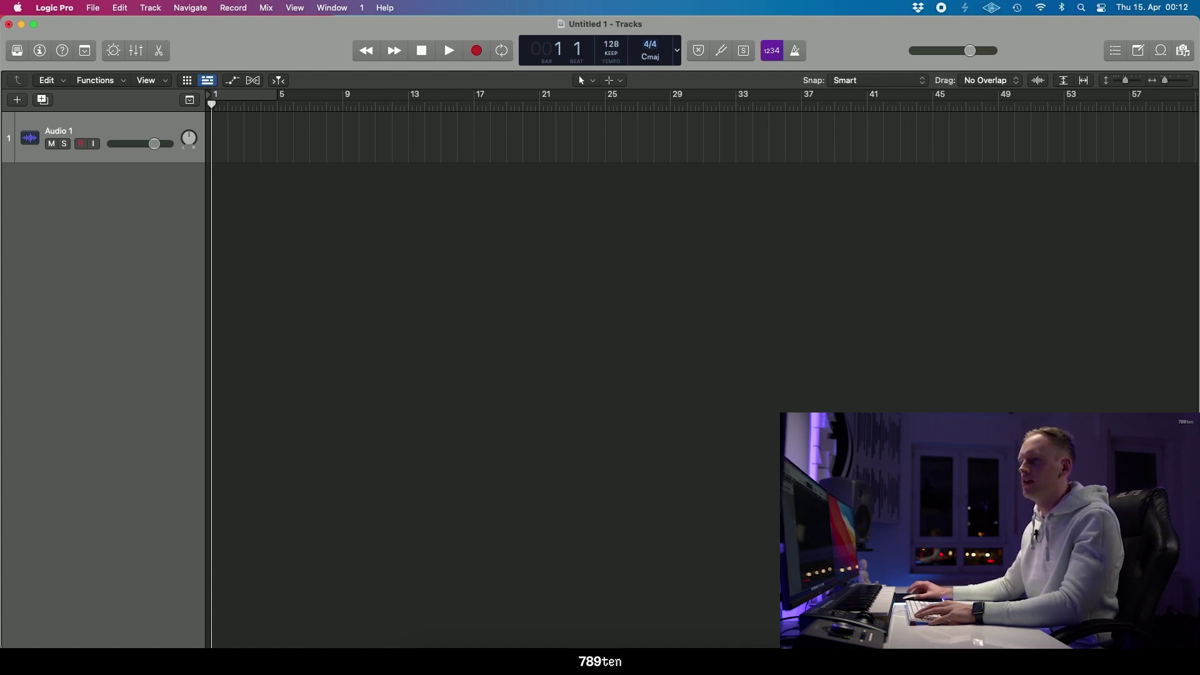
ctrl+alt+click(550, 169)
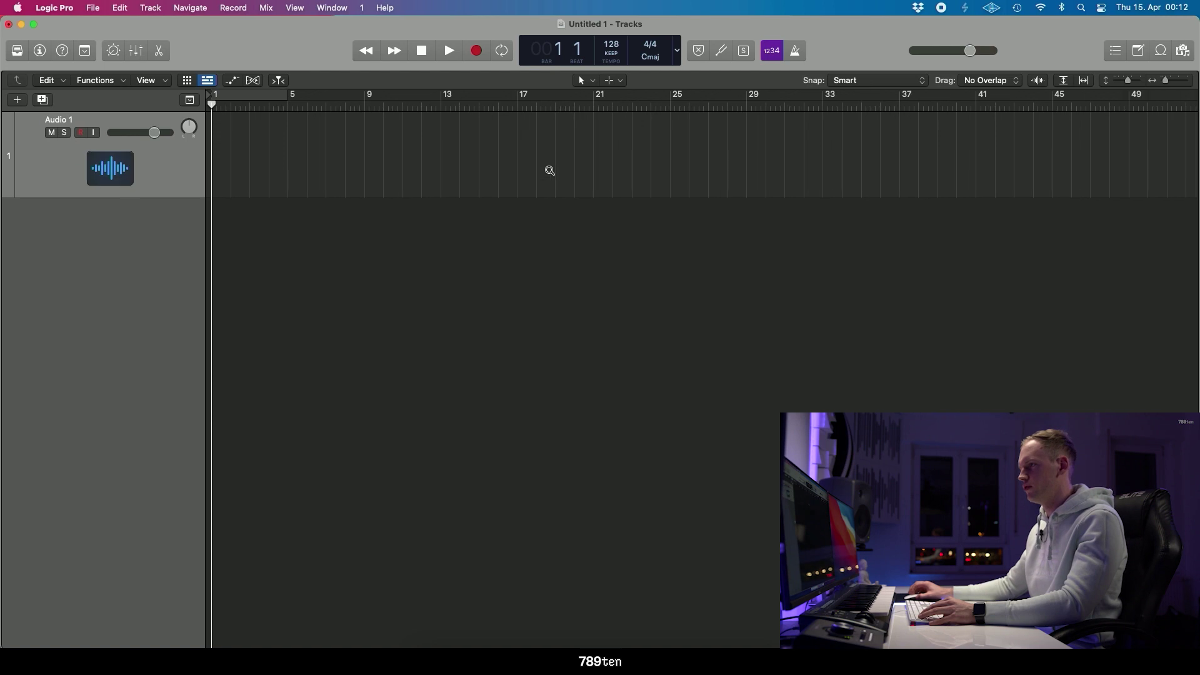
- Bring over the Finder window of the Audio Files folder and place VEC3 Bassdrums Clubhouse 17.wav on the audio track at bar 1
scroll(550, 171, left, 1)
scroll(550, 171, right, 3)
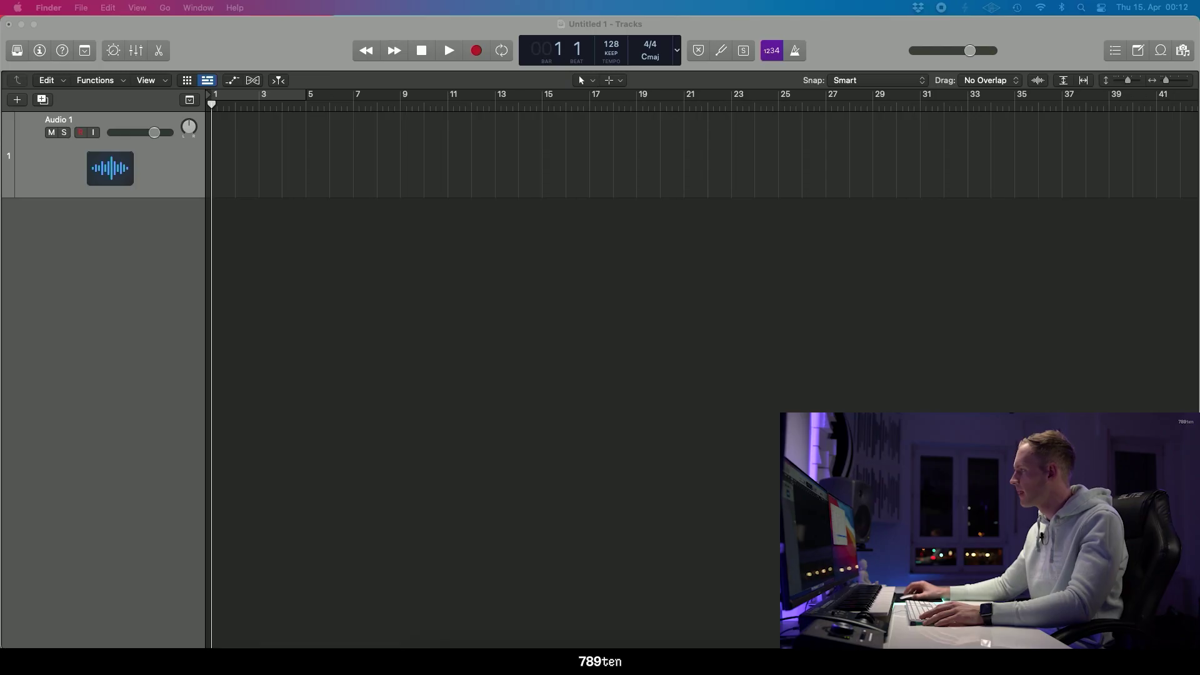
drag(1199, 62, 456, 150)
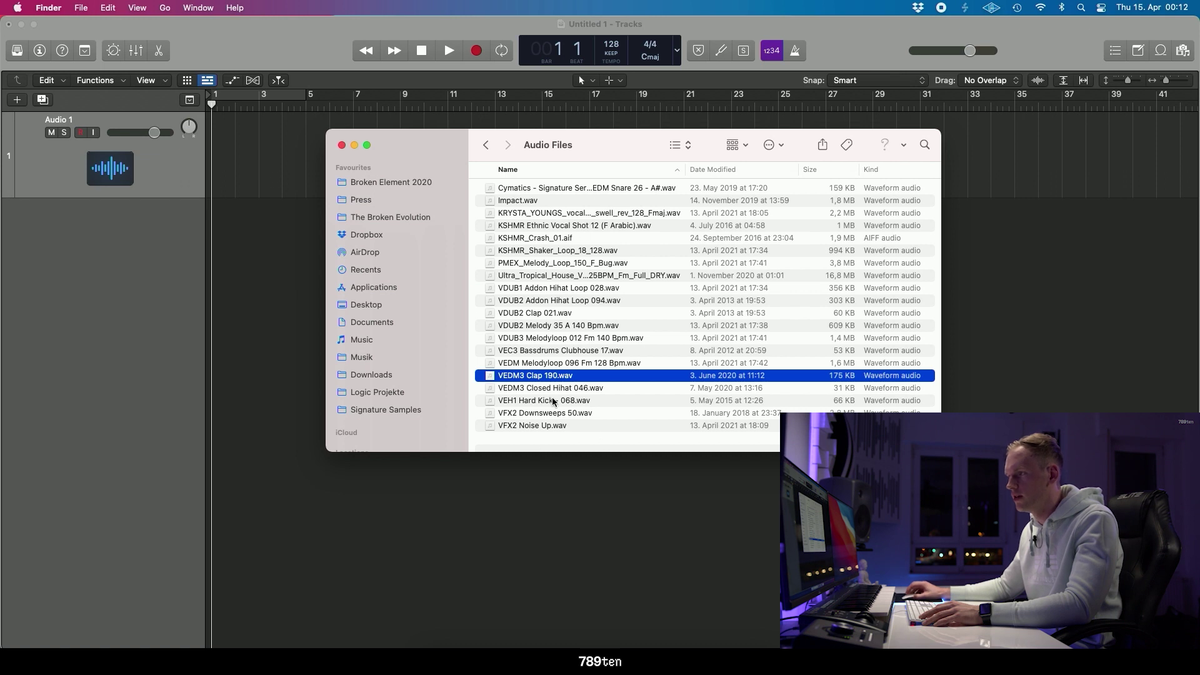
click(586, 351)
drag(574, 354, 213, 151)
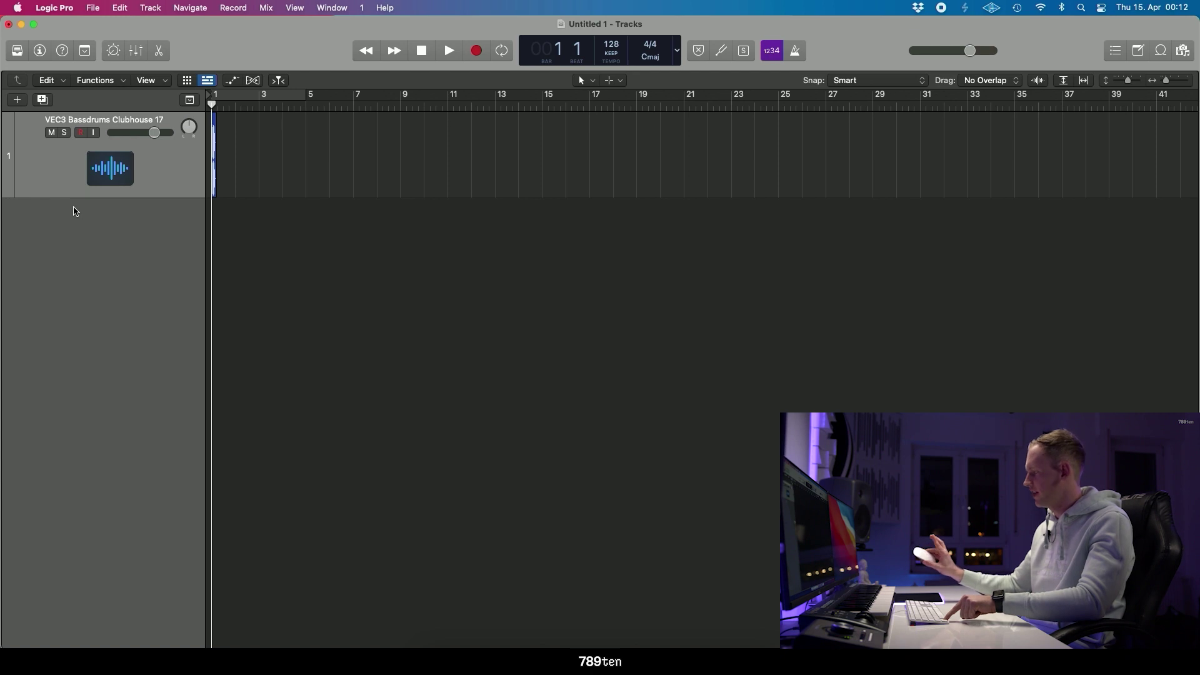
- Examine the kick region's waveform up close and play it back
scroll(264, 167, up, 10)
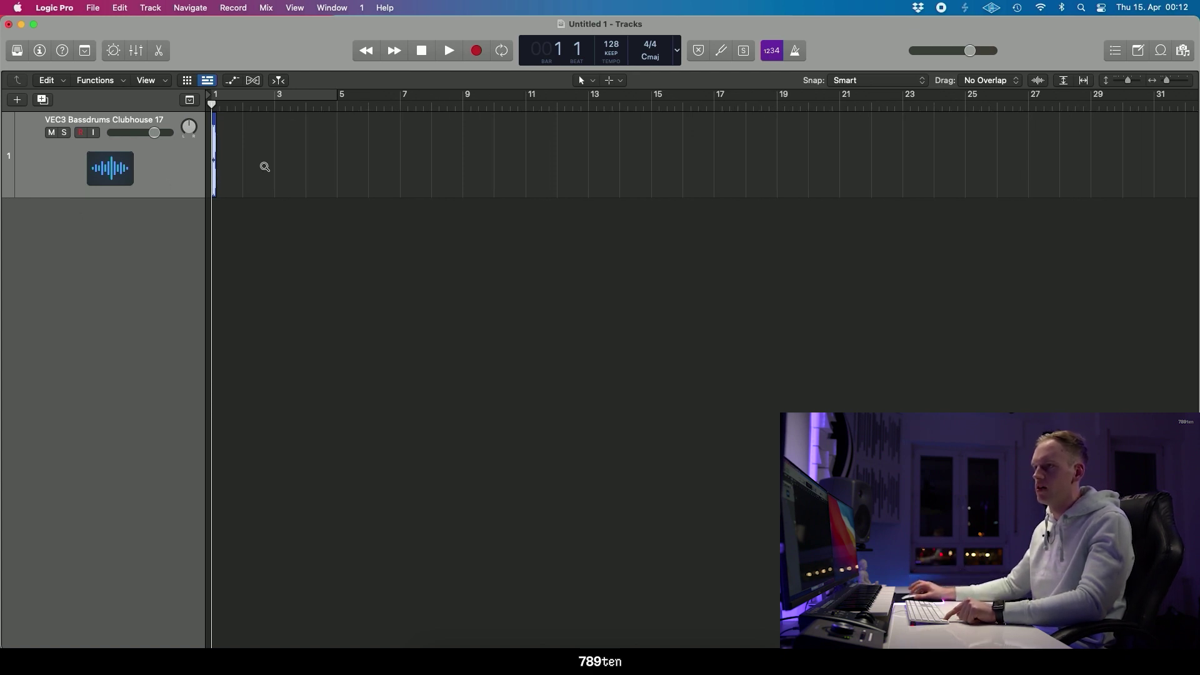
scroll(264, 166, up, 4)
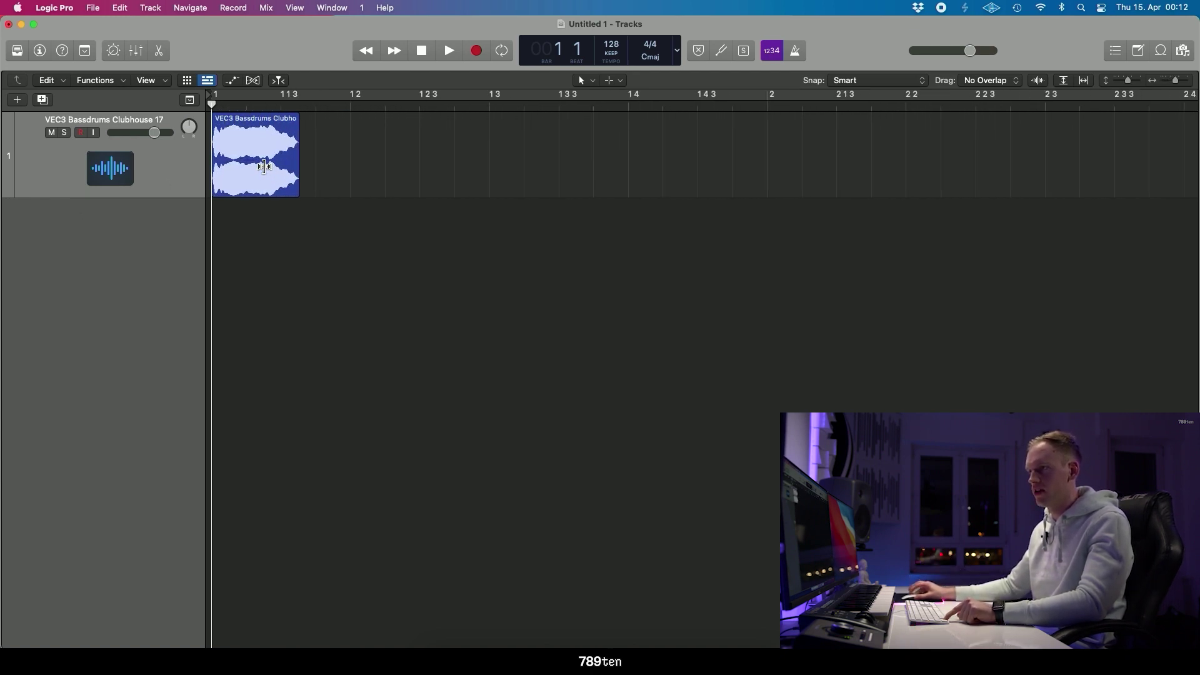
scroll(265, 168, up, 1)
scroll(265, 168, down, 2)
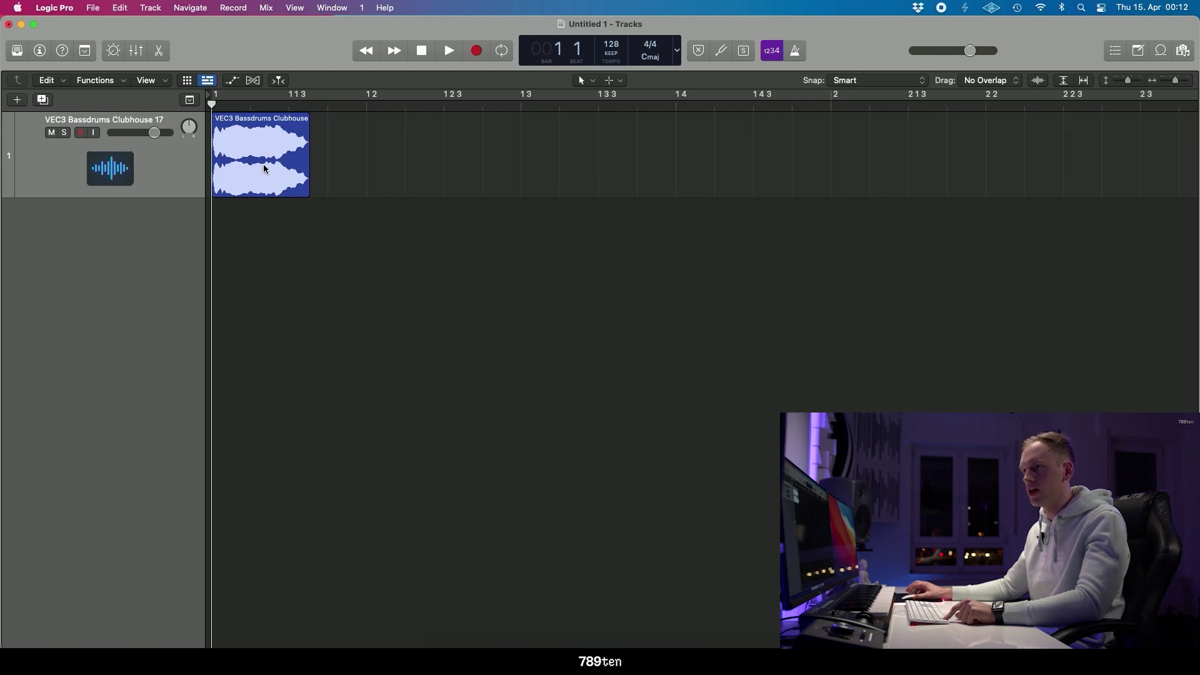
key(space)
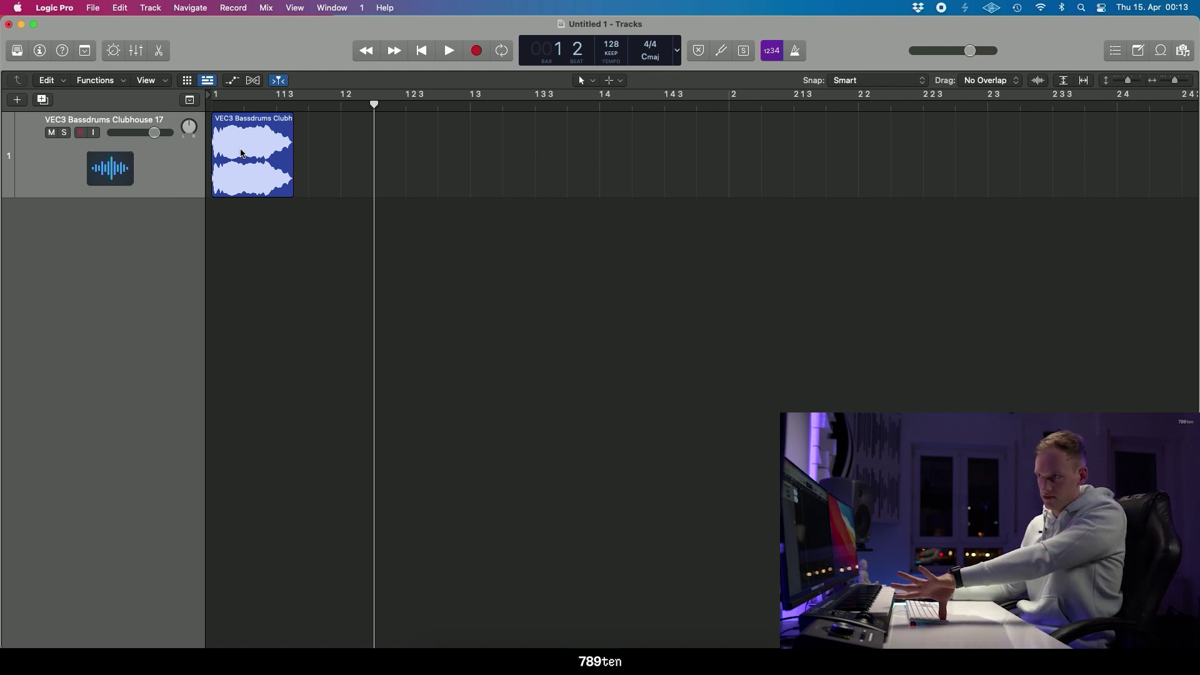
- Copy the kick region to beat 2 of bar 1 and play both kicks from the start
drag(242, 153, 369, 150)
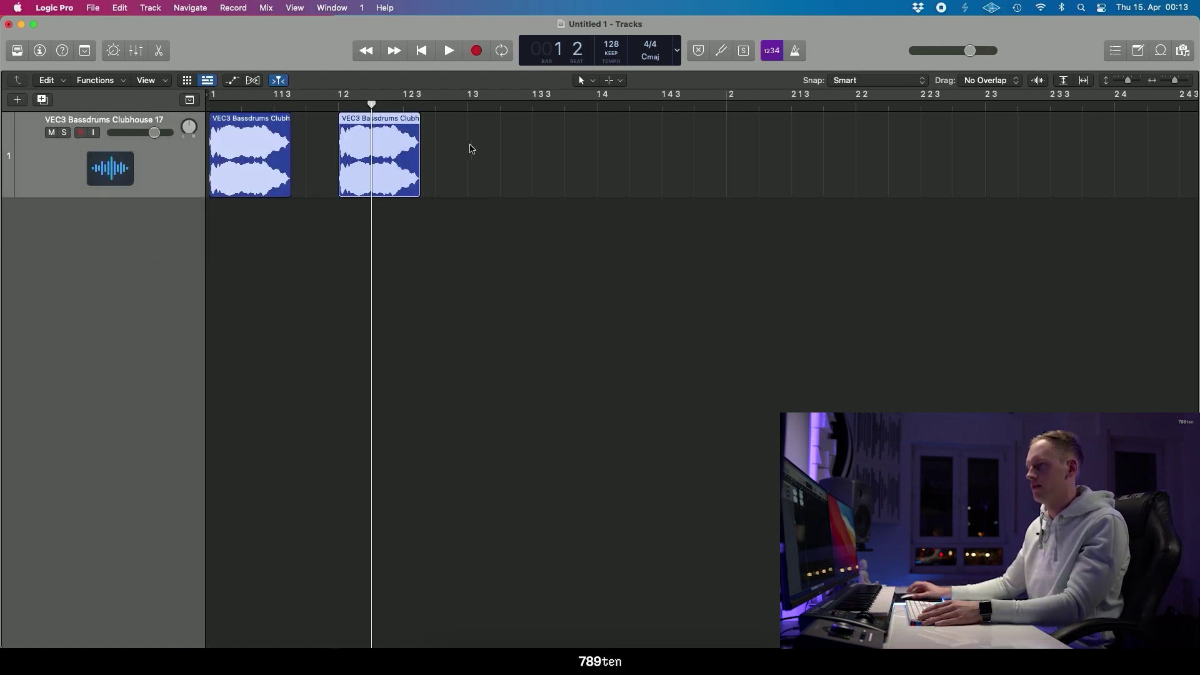
key(Return)
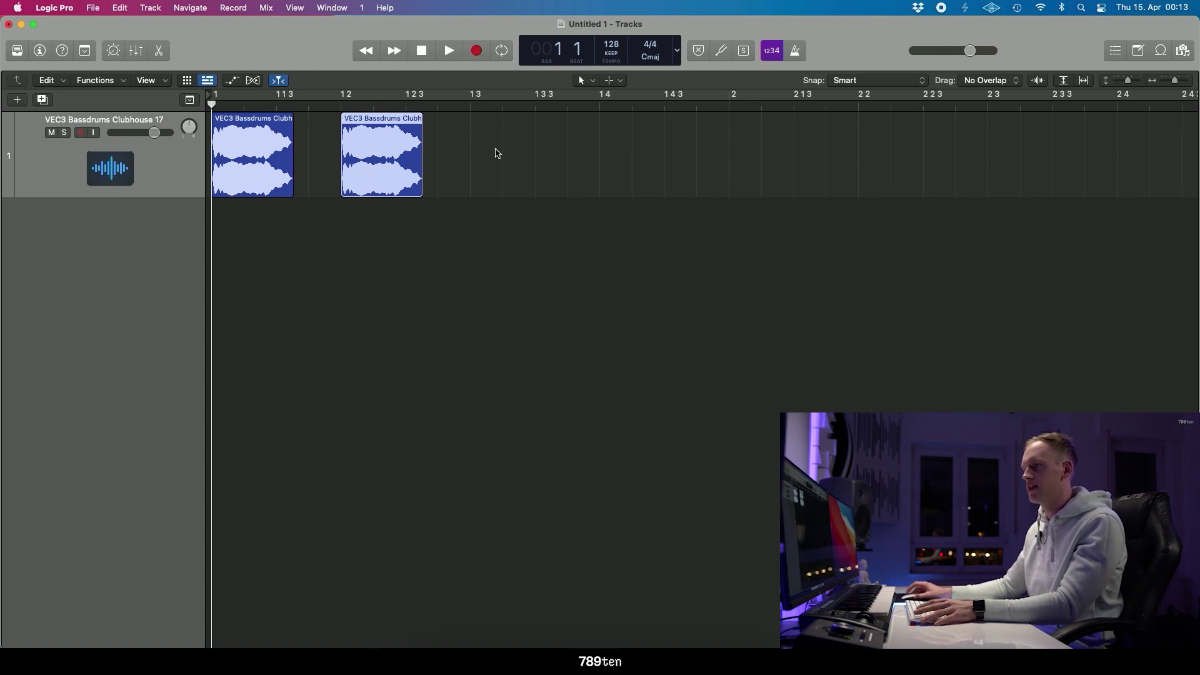
key(space)
- Duplicate the two kick regions onto beats 3 and 4 of bar 1 and play the pattern from the start
key(space)
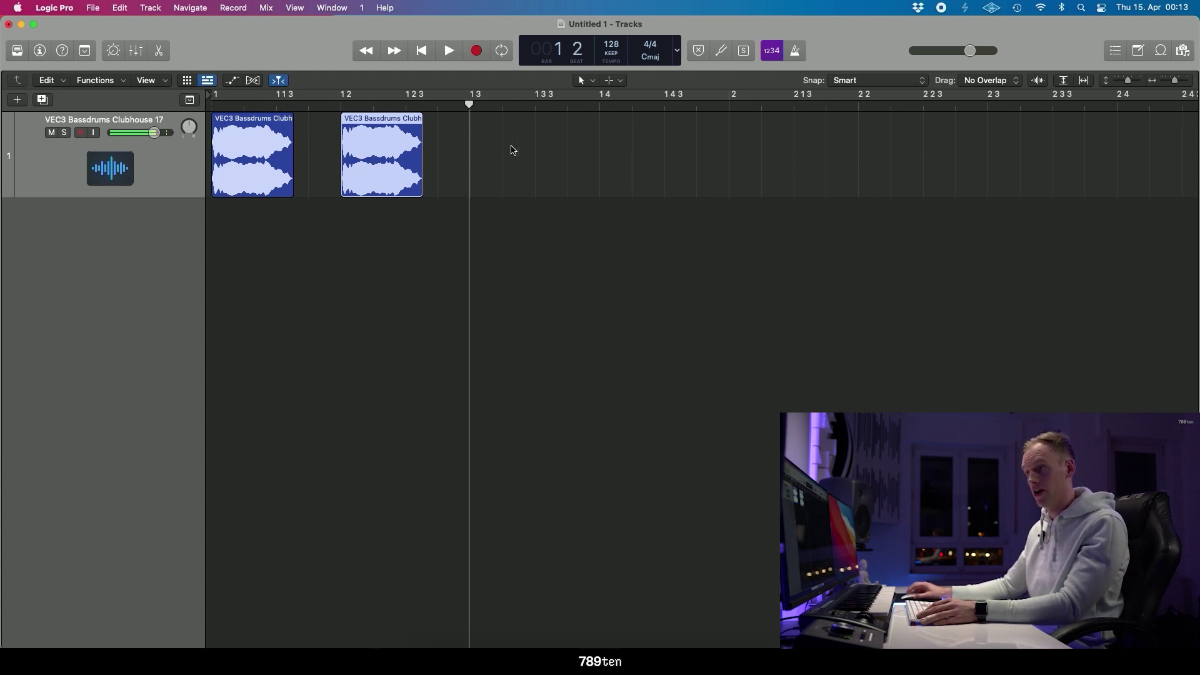
click(594, 152)
drag(630, 142, 519, 135)
key(super+Left)
key(Return)
key(space)
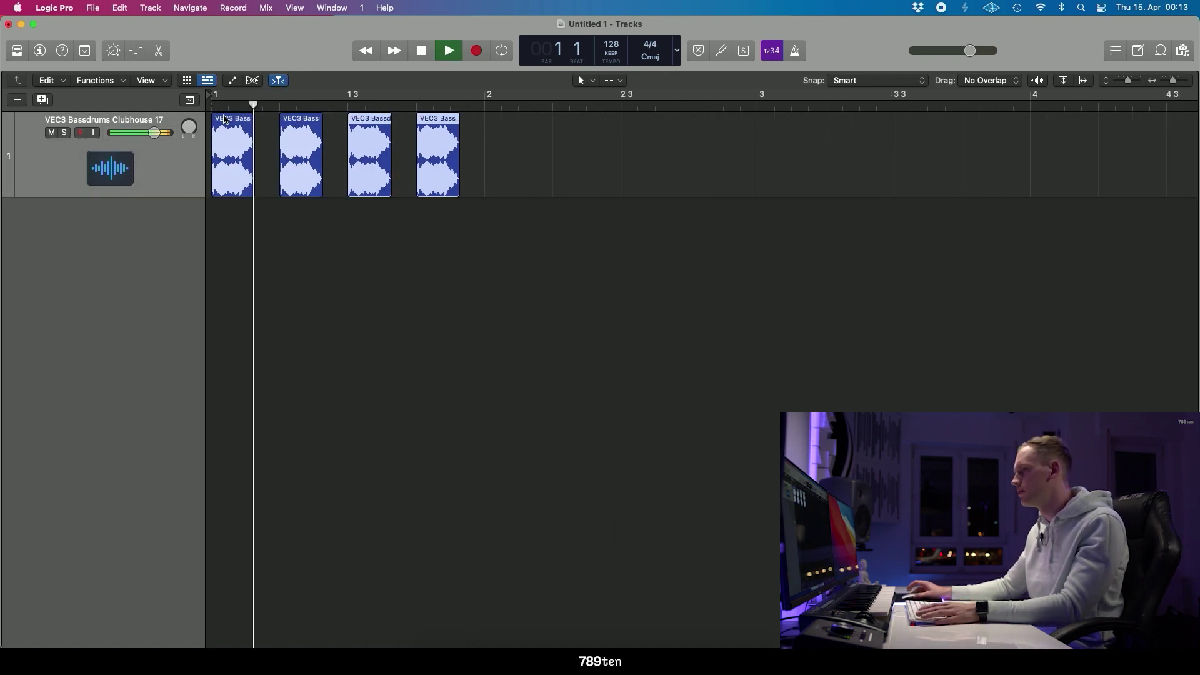
key(space)
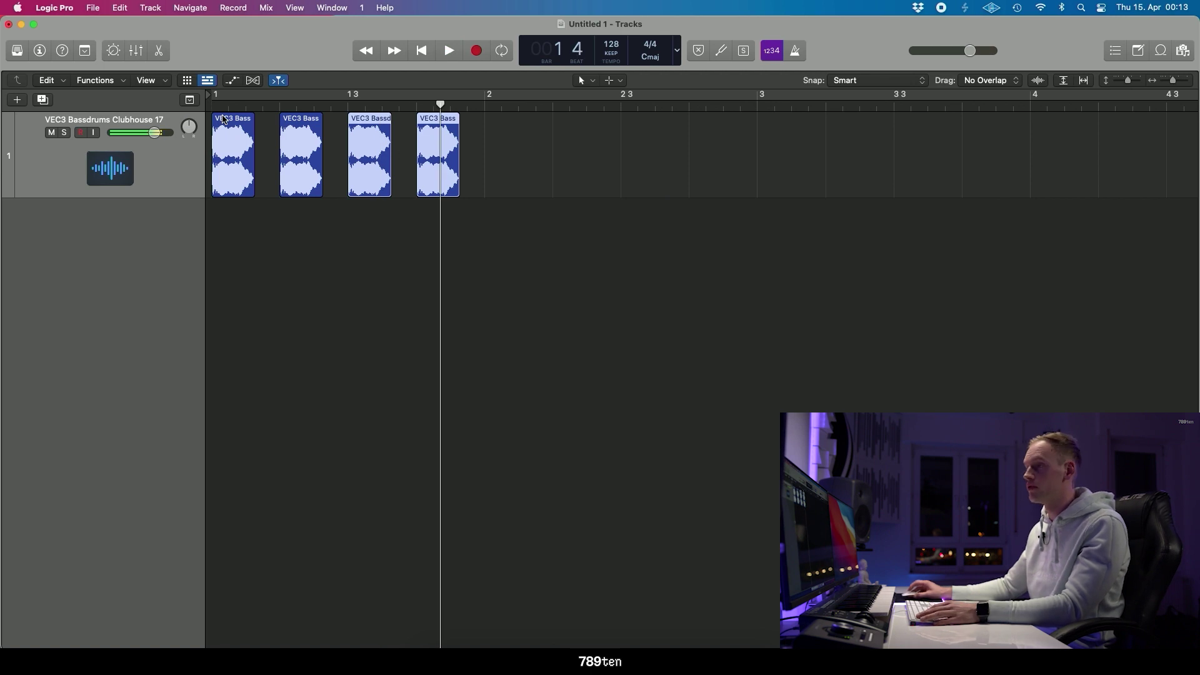
click(493, 153)
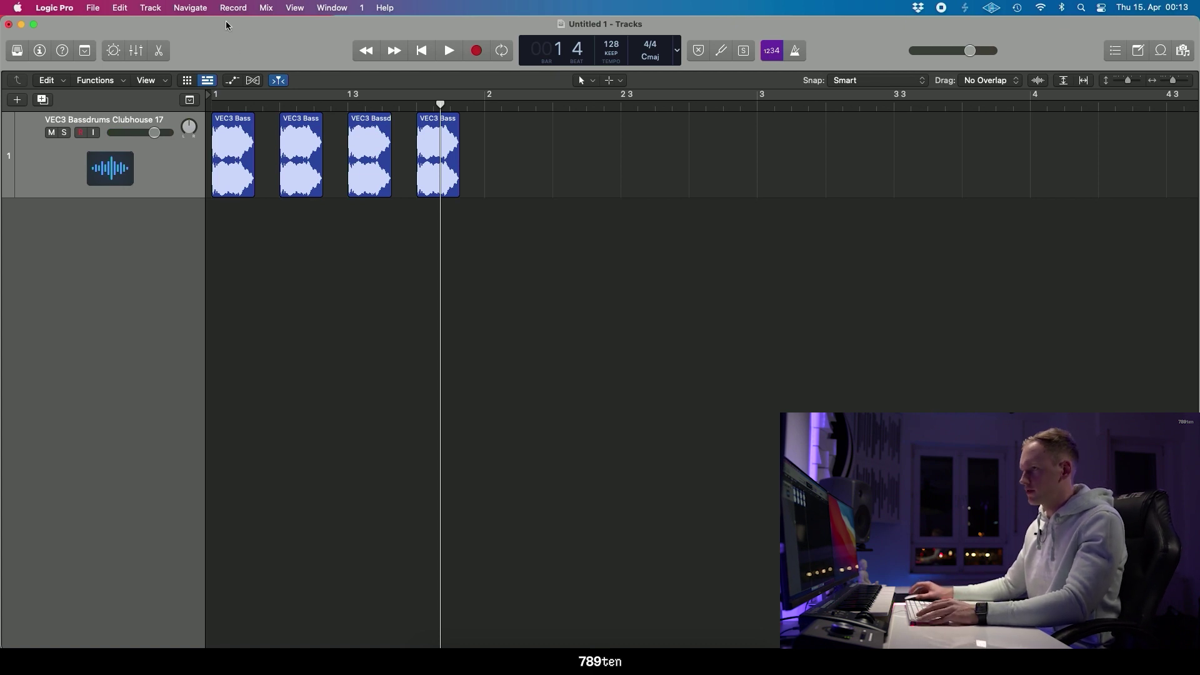
- Turn on cycle mode with the range shortened to bar 1 only, and play the looped kick pattern
key(c)
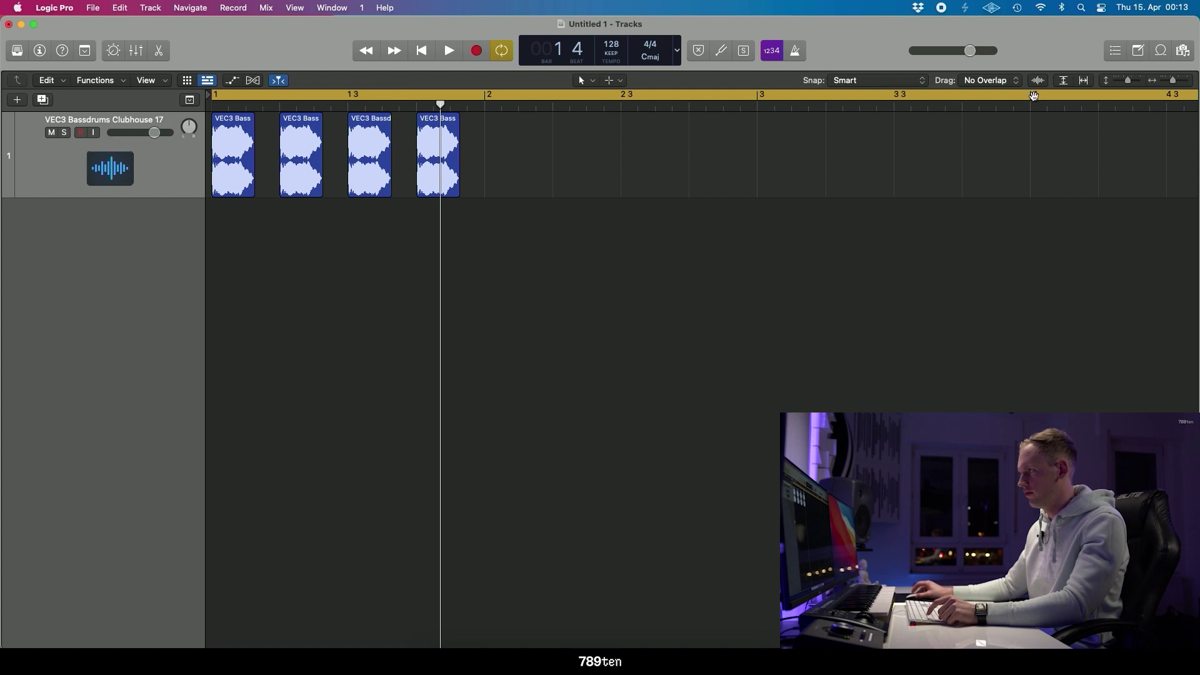
scroll(532, 167, down, 5)
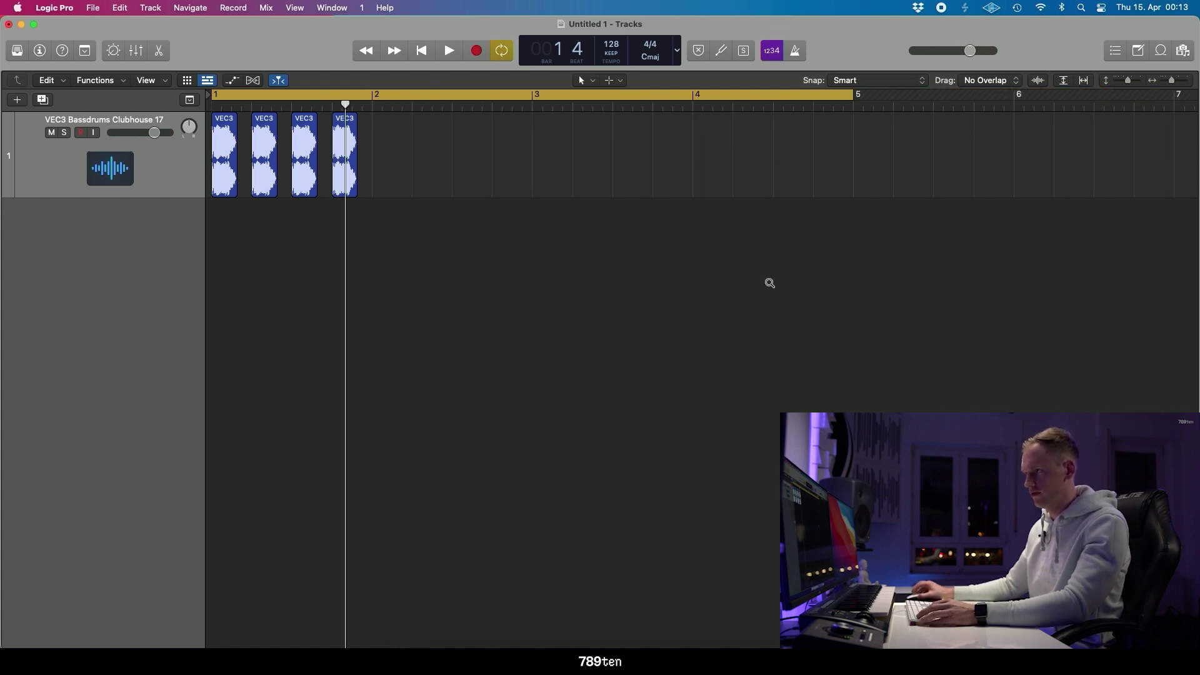
drag(844, 96, 370, 99)
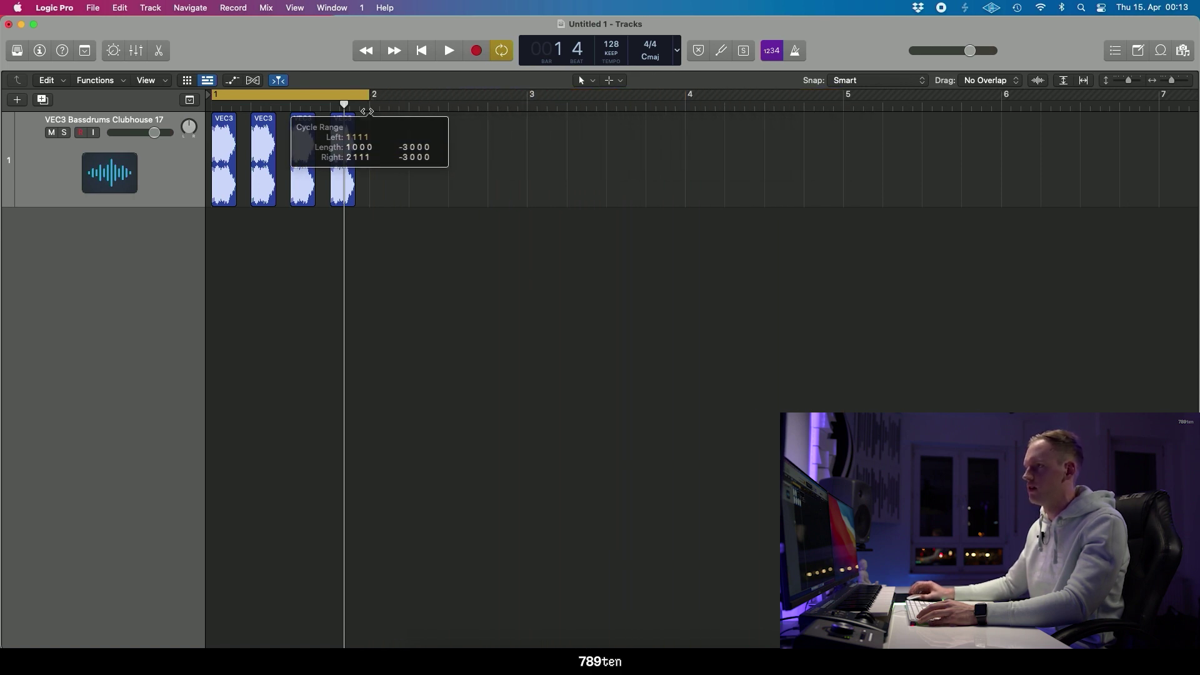
key(super+Right)
key(super+Right)
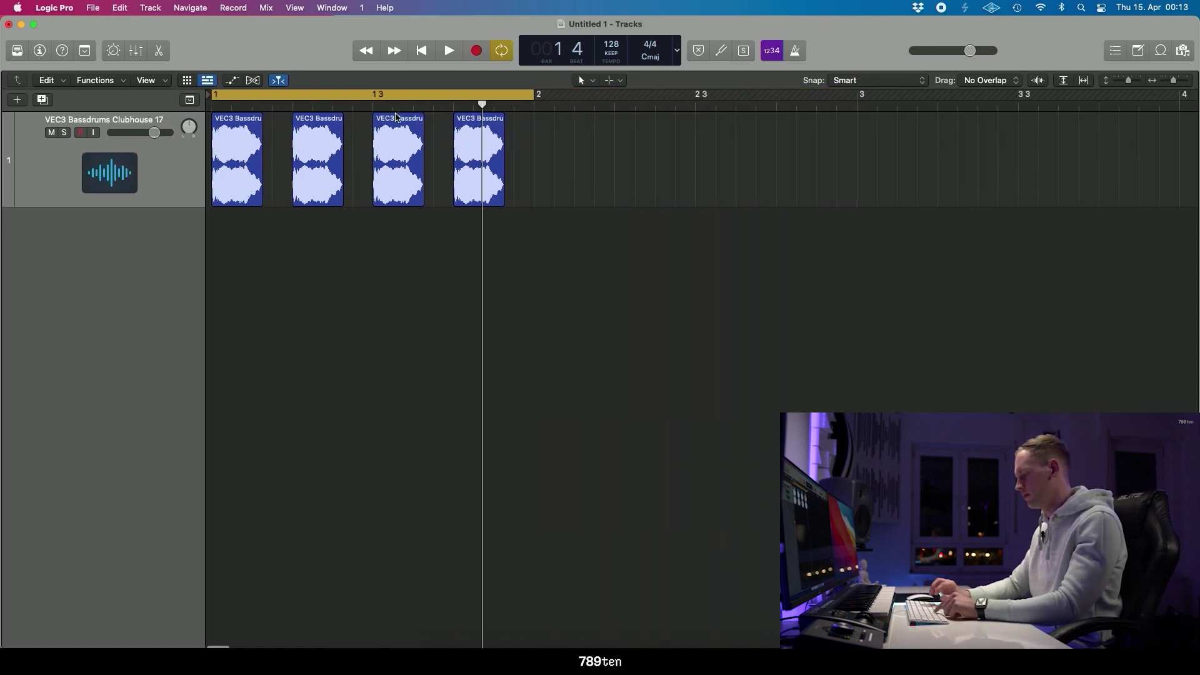
key(space)
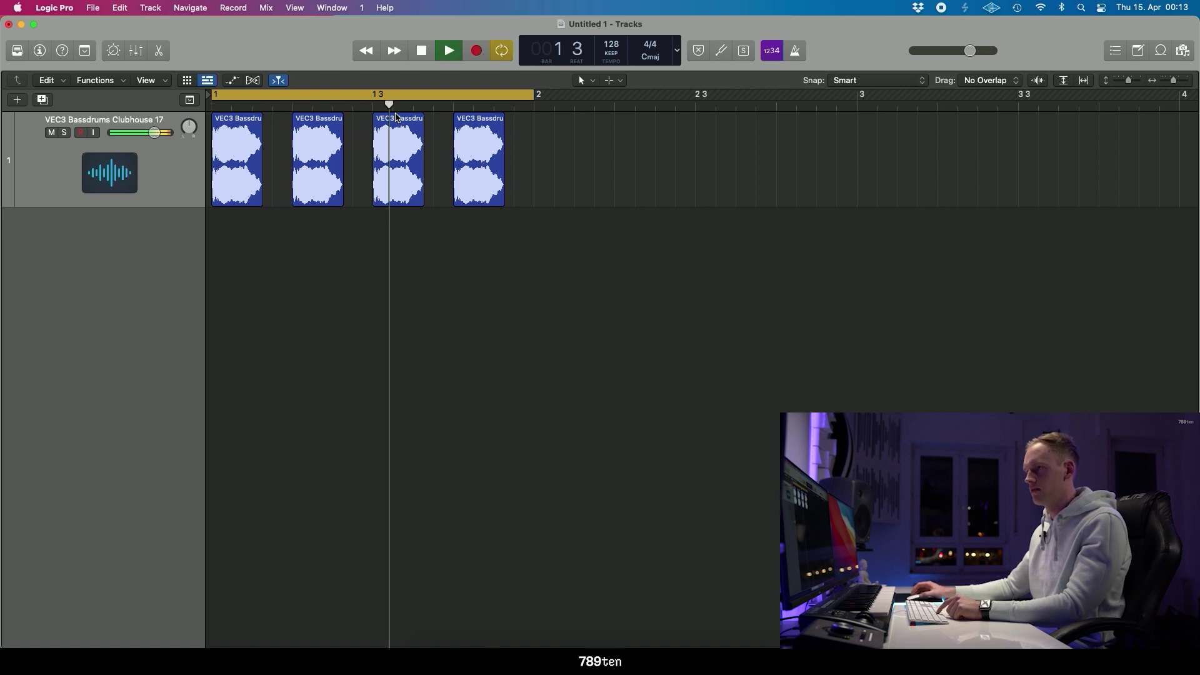
key(space)
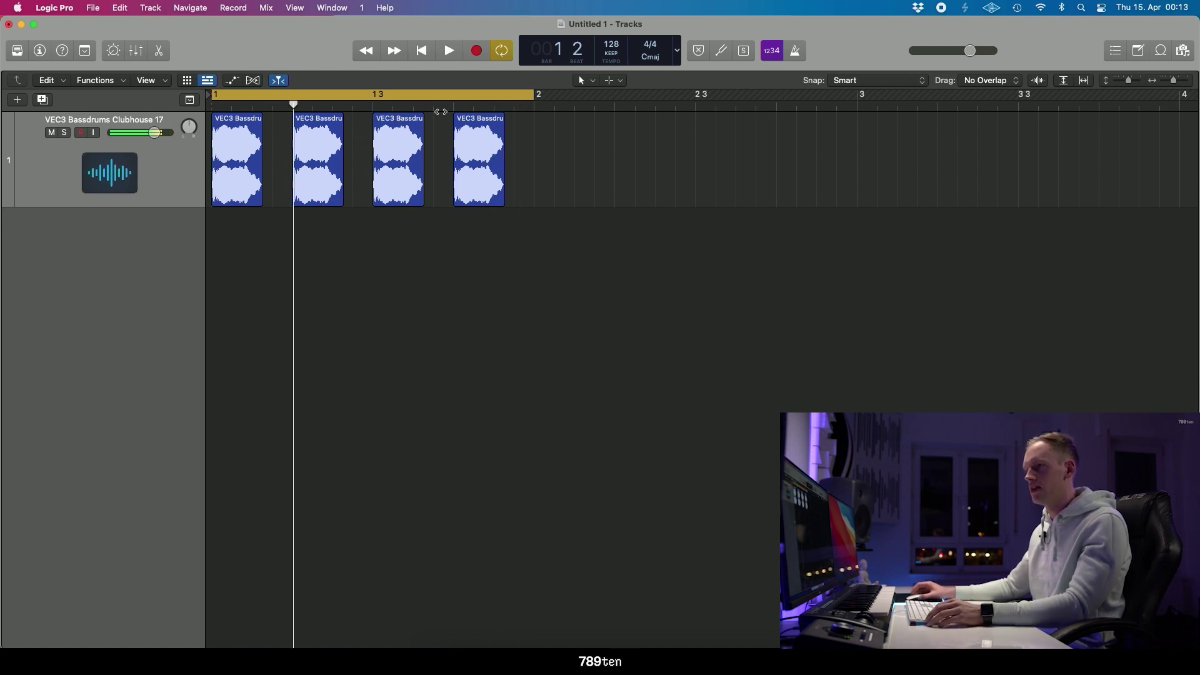
- Add the VEDM3 Clap 190.wav sample from the Audio Files folder on a new track at beat 2 of bar 1
scroll(469, 178, up, 1)
scroll(469, 178, down, 2)
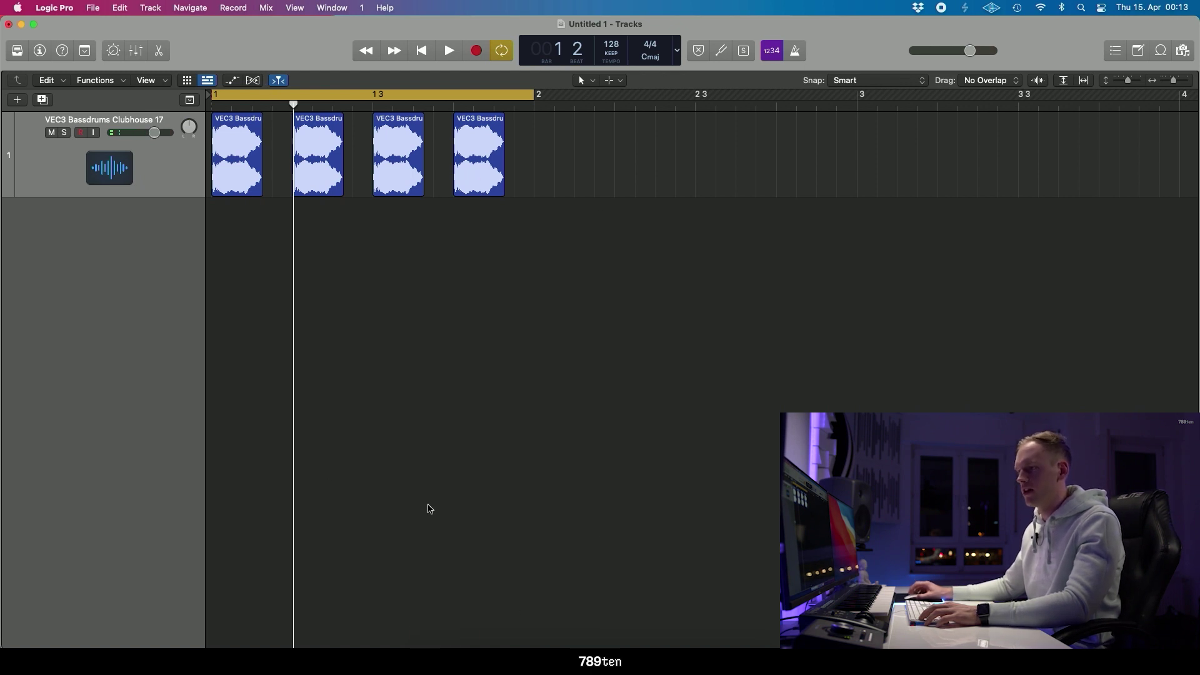
click(430, 657)
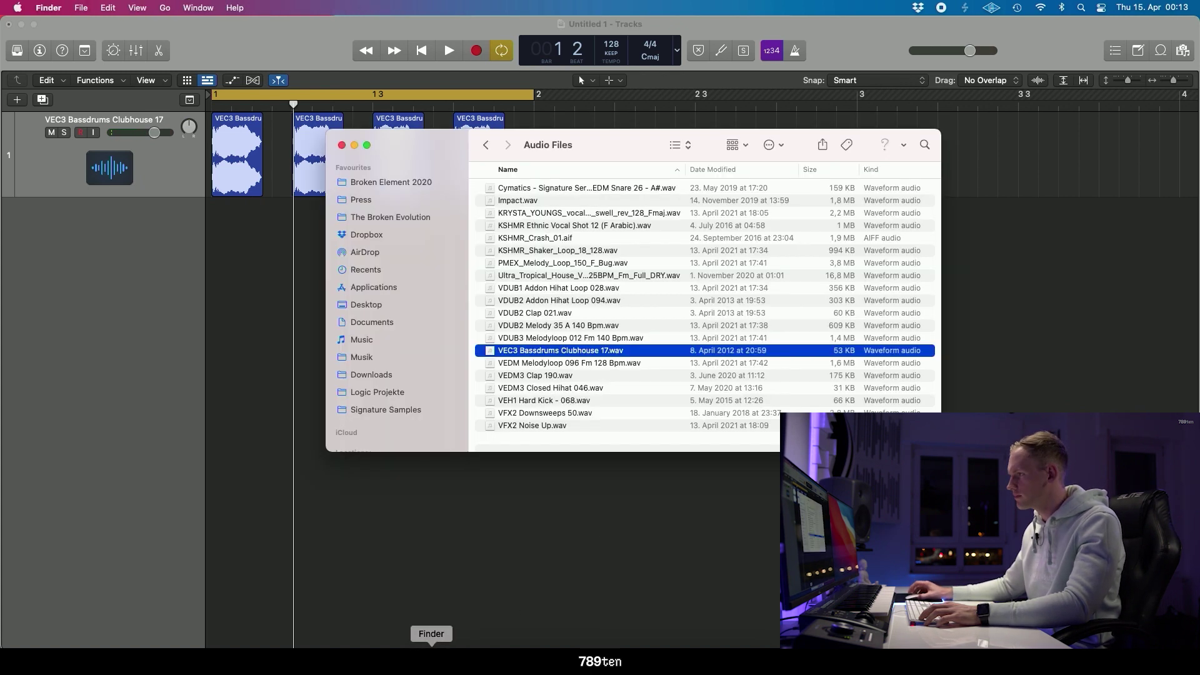
click(548, 375)
drag(548, 378, 297, 277)
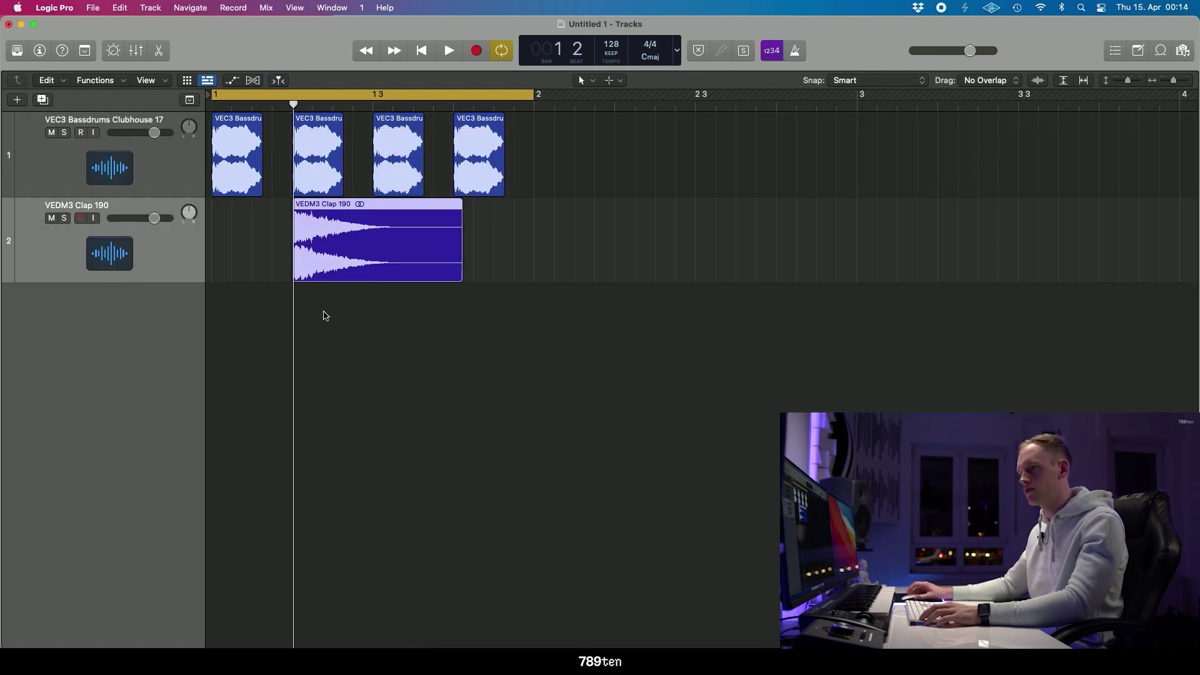
click(325, 316)
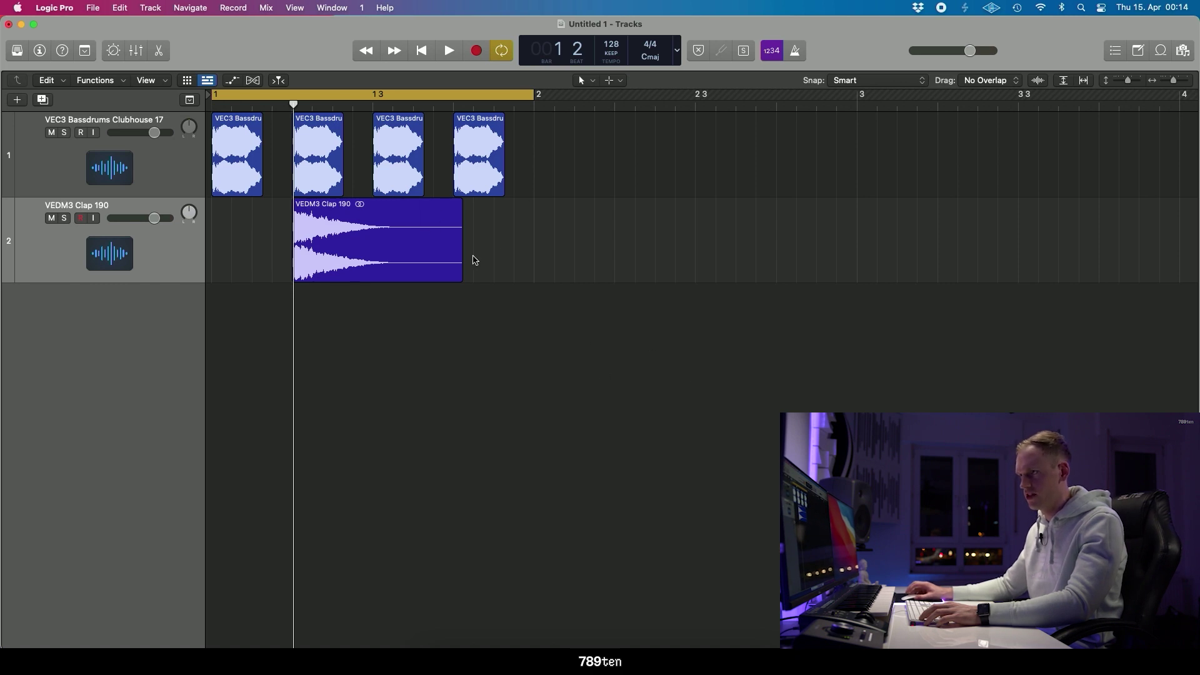
- Copy the VEDM3 Clap 190 region to beat 4 of bar 1 and play the loop
click(341, 228)
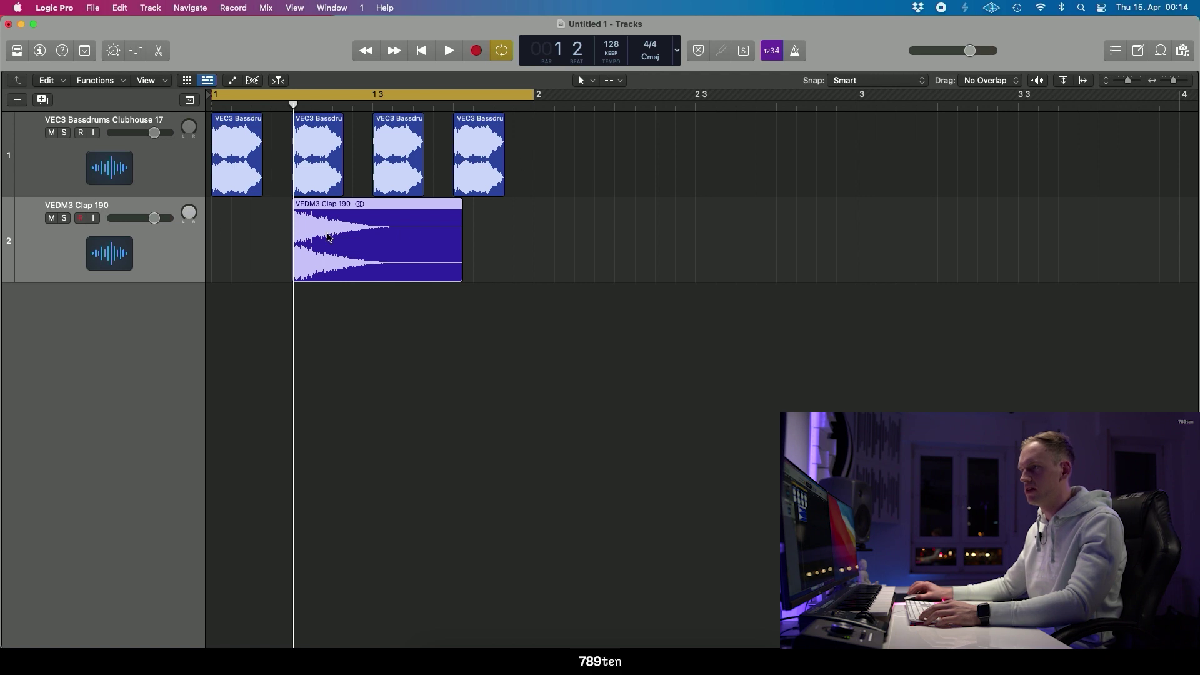
drag(396, 234, 555, 236)
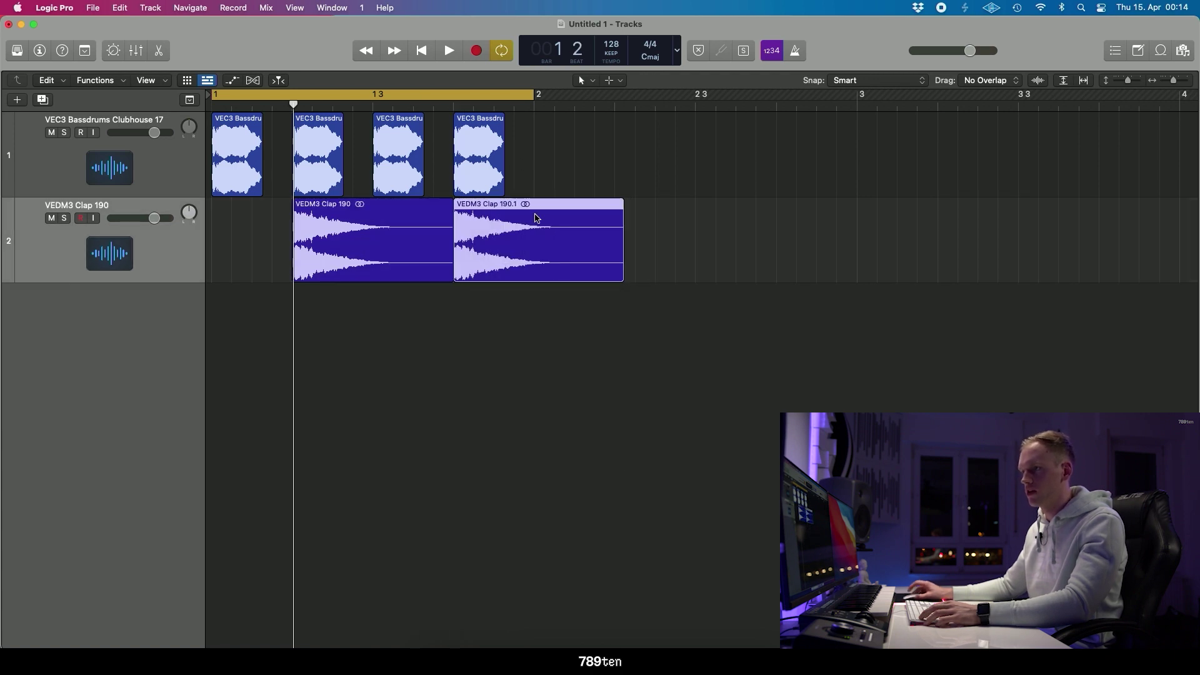
key(space)
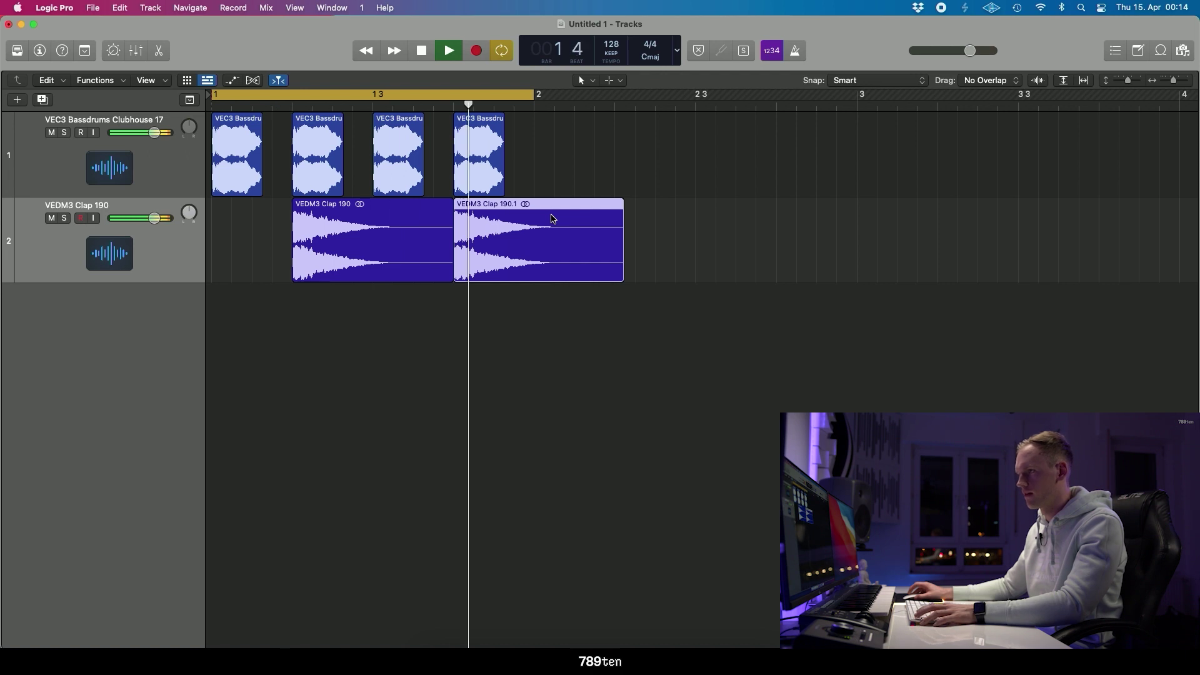
key(space)
scroll(553, 219, down, 2)
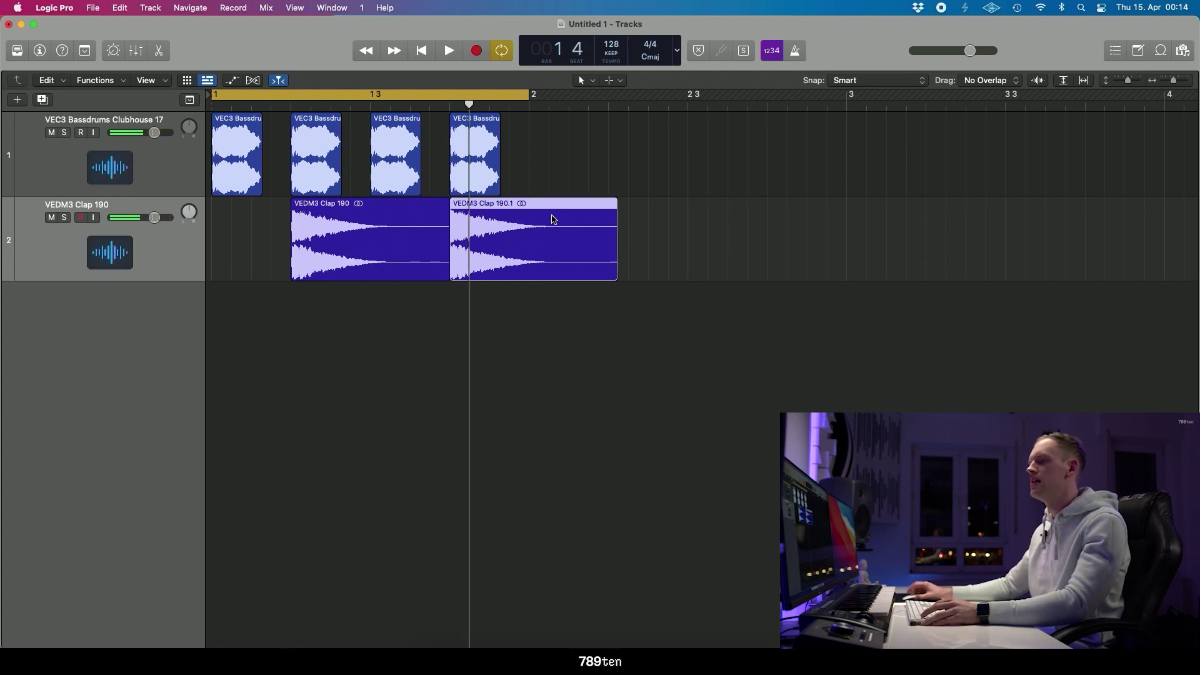
- Preview VDUB2 Clap 021.wav in the Audio Files folder and add it on a new track at beat 2 of bar 1
click(431, 656)
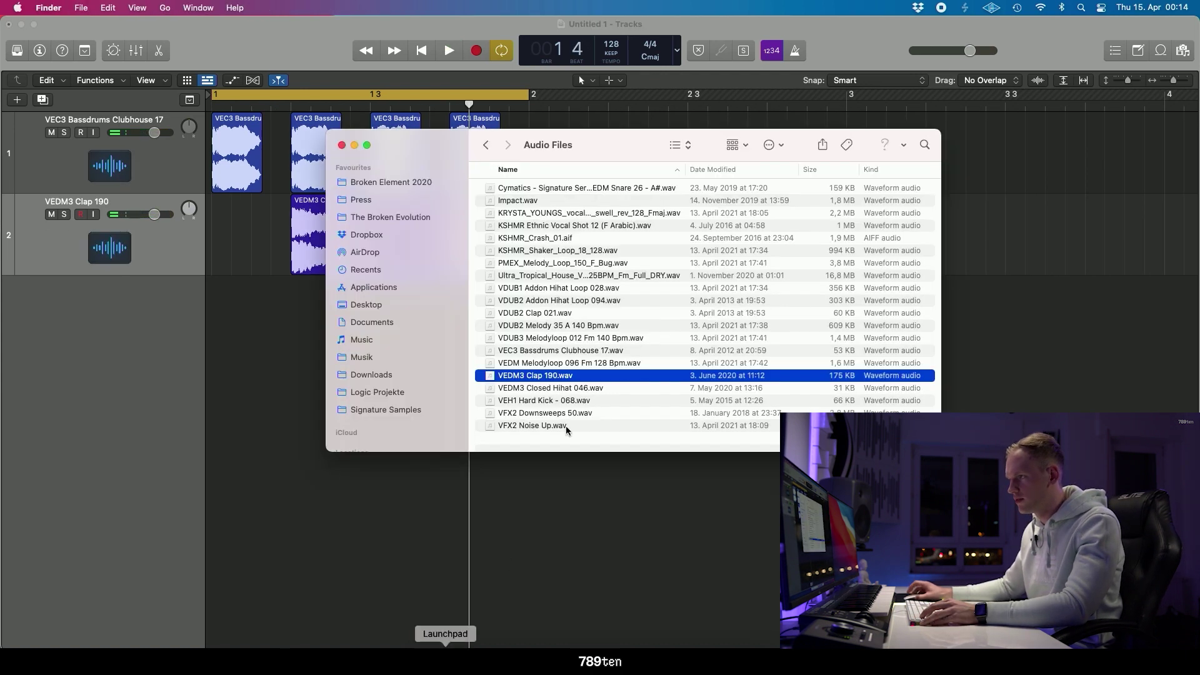
click(585, 316)
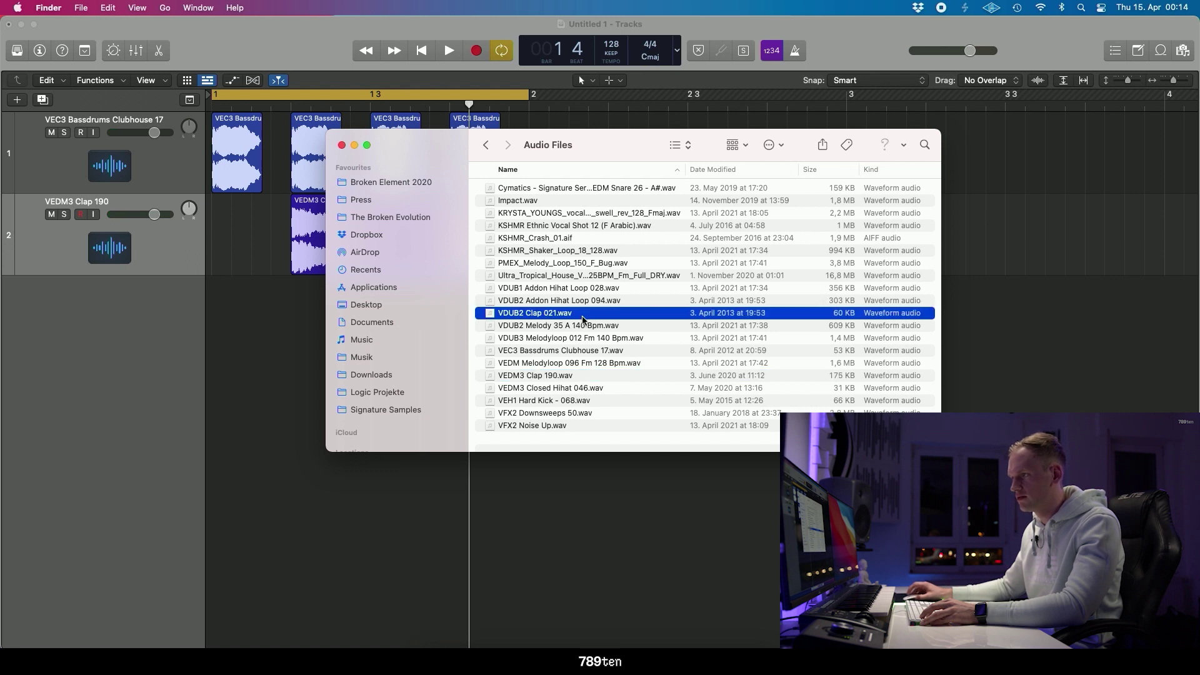
key(space)
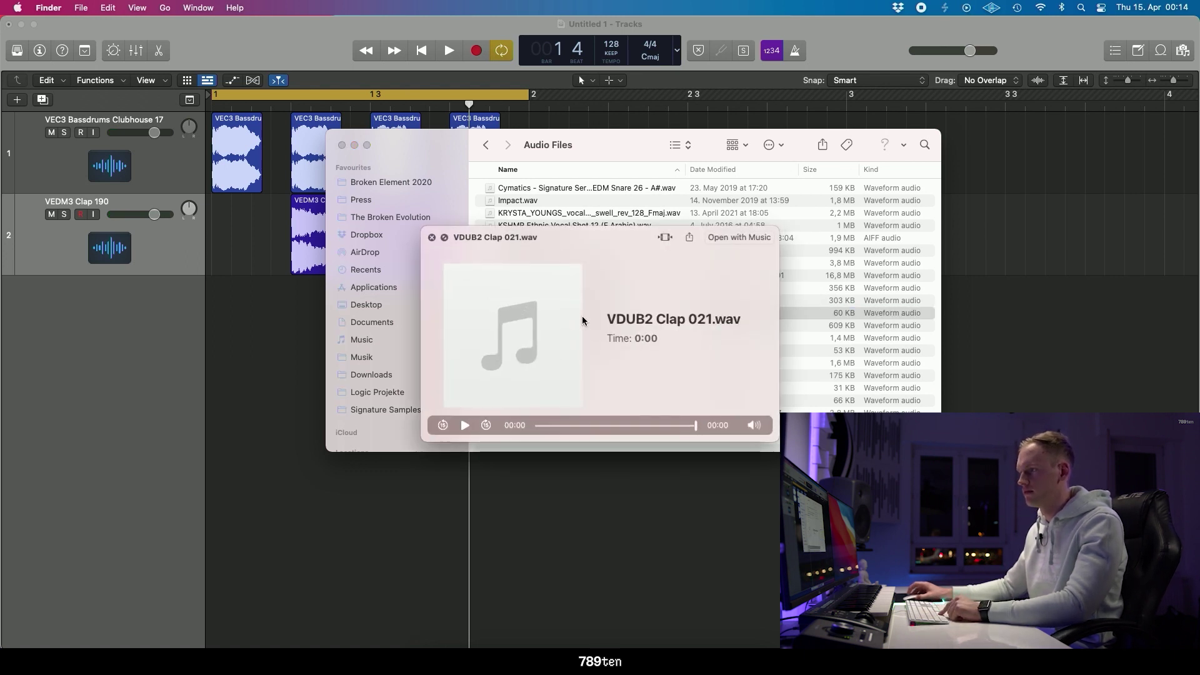
key(space)
drag(563, 313, 291, 334)
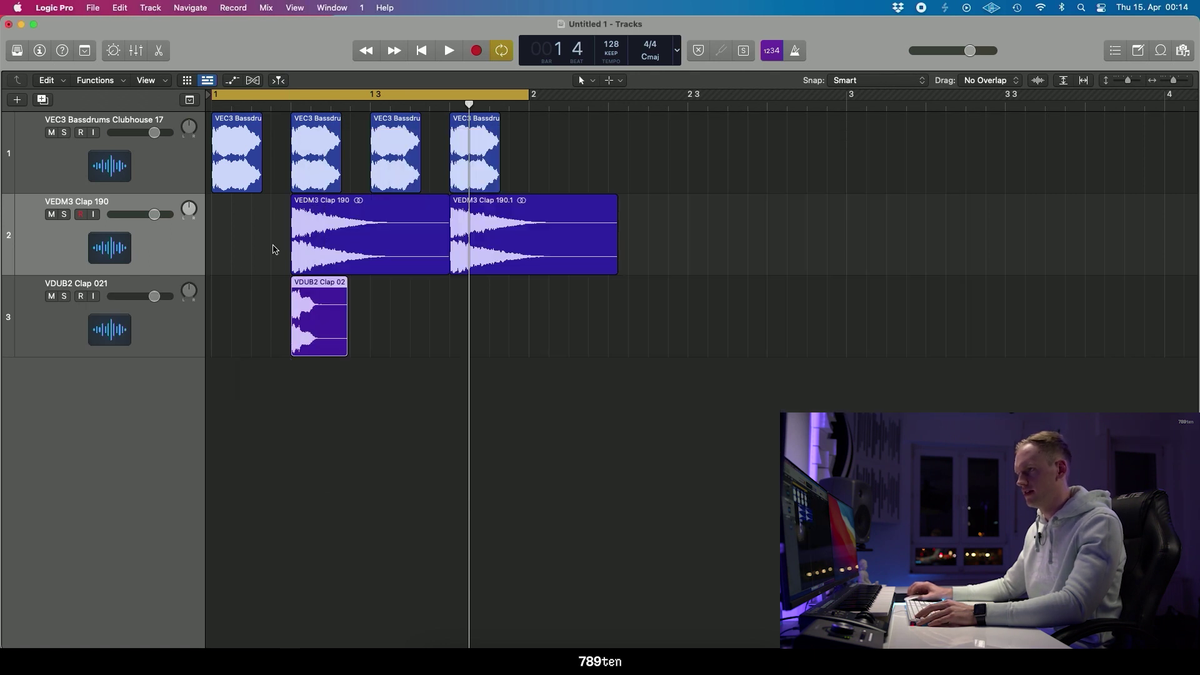
- Copy the VDUB2 Clap 021 region to beat 4 of bar 1 and play the loop with both claps layered
drag(255, 226, 329, 226)
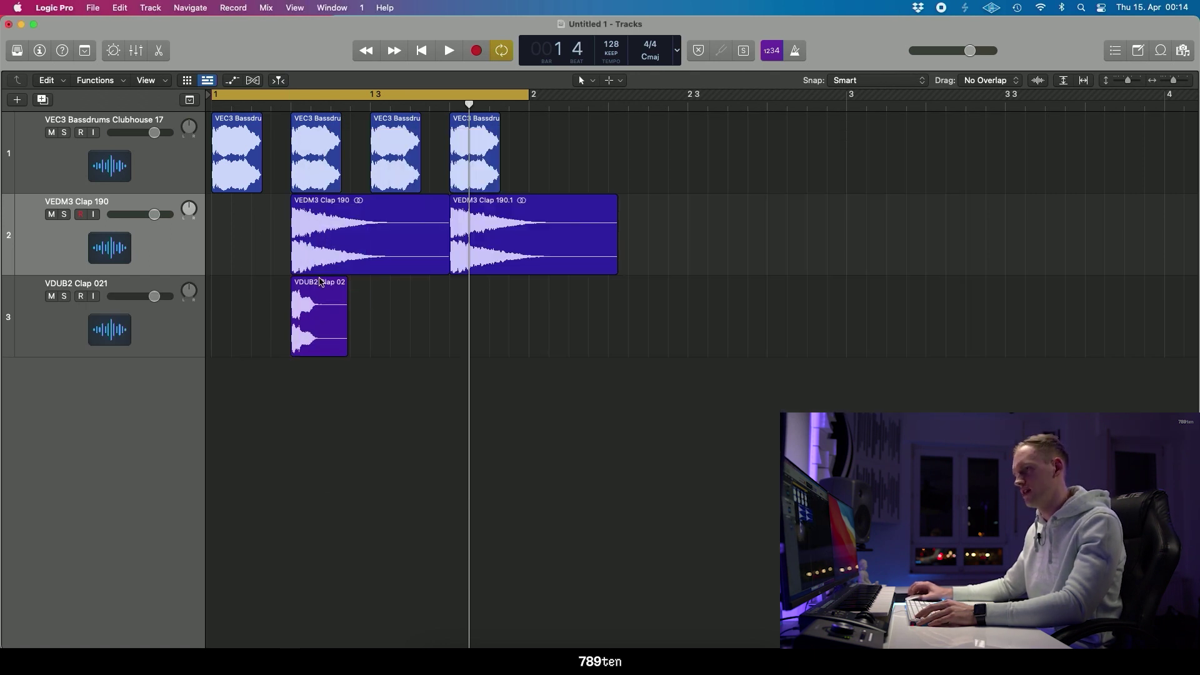
drag(320, 282, 476, 302)
key(space)
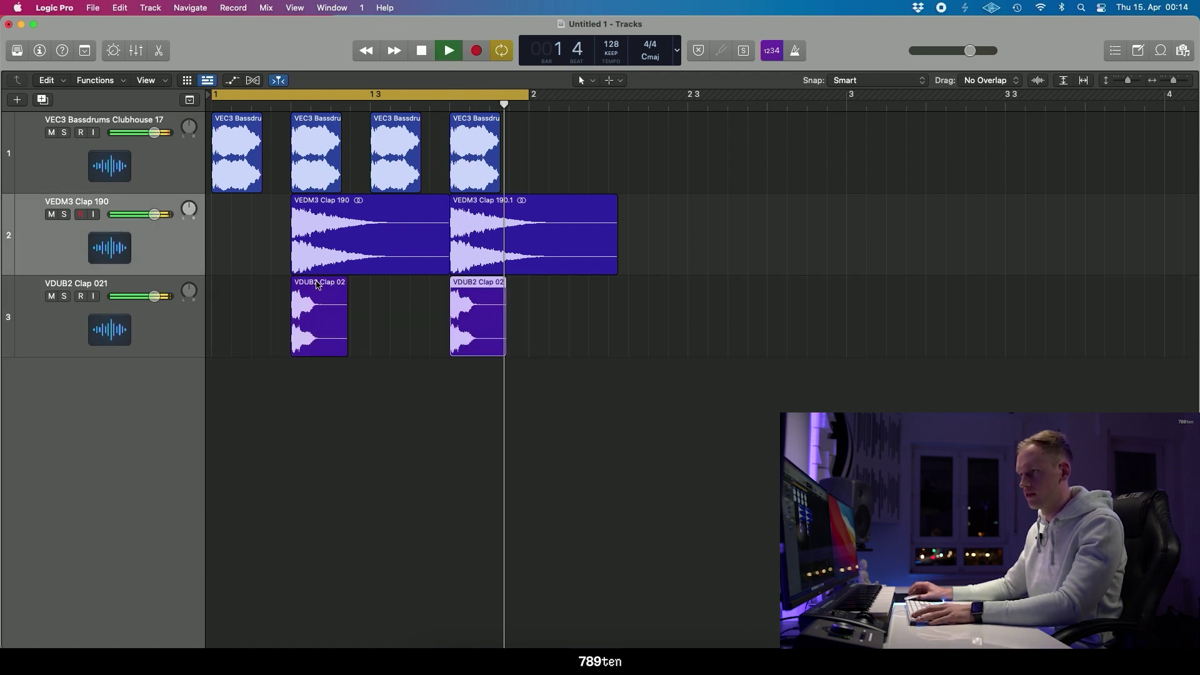
key(space)
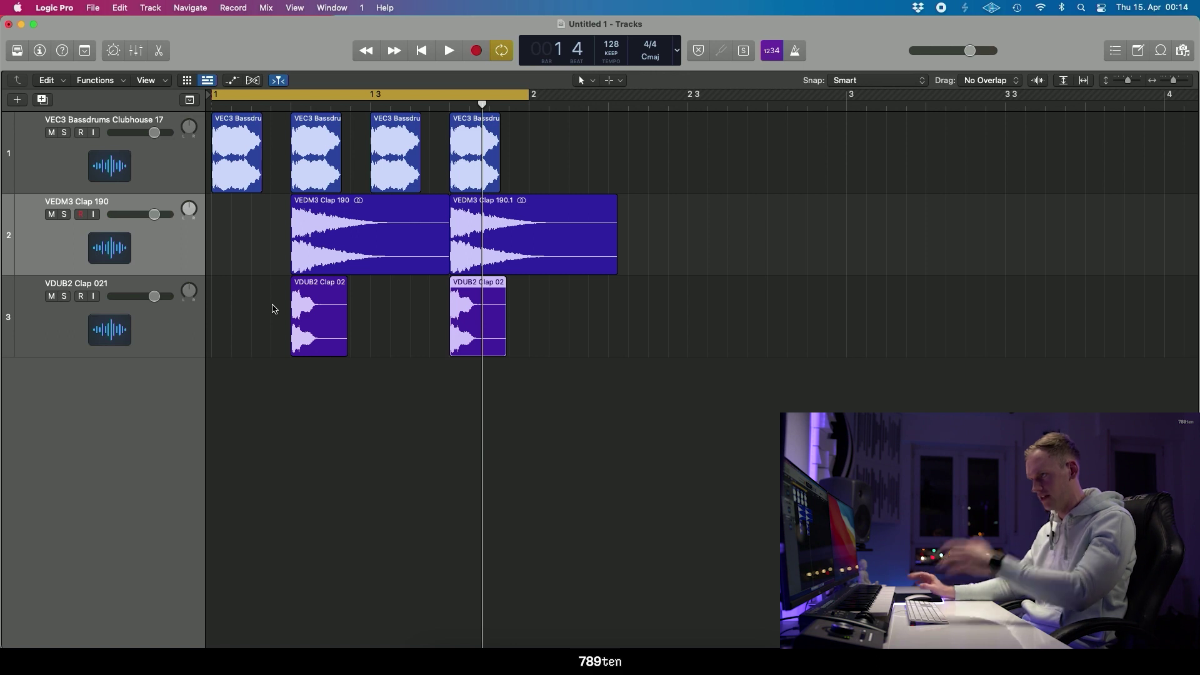
- Examine the kick and layered clap regions in bar 1 up close
click(625, 338)
key(super+Right)
key(super+Right)
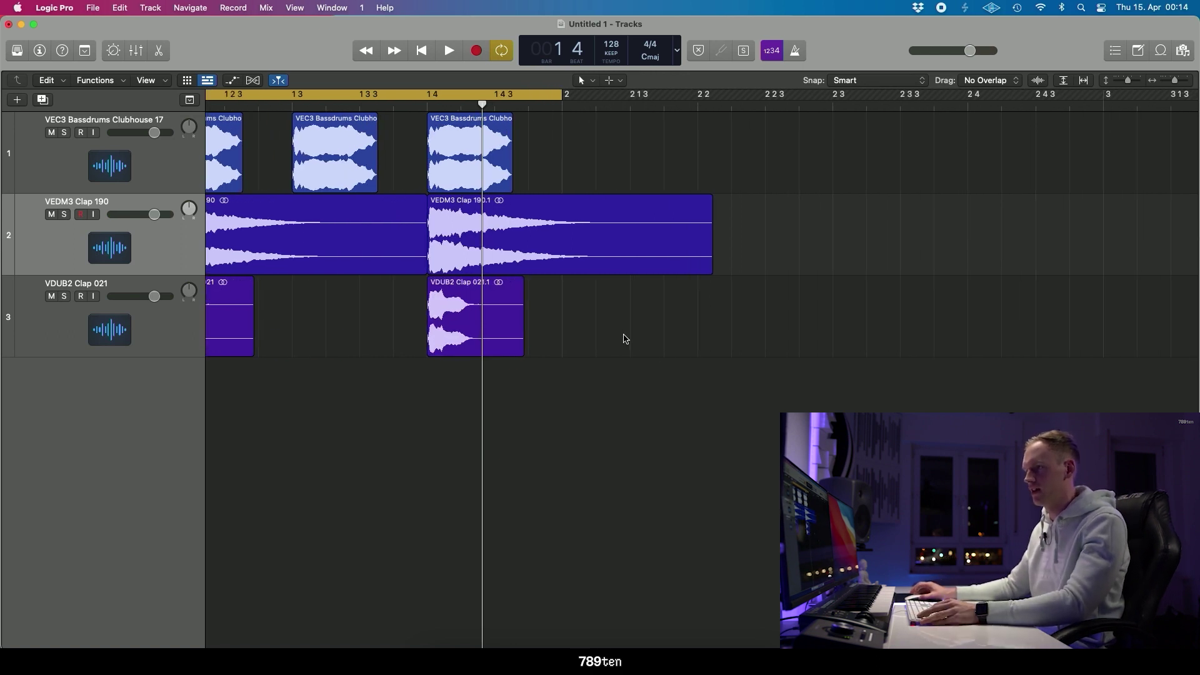
scroll(625, 338, left, 5)
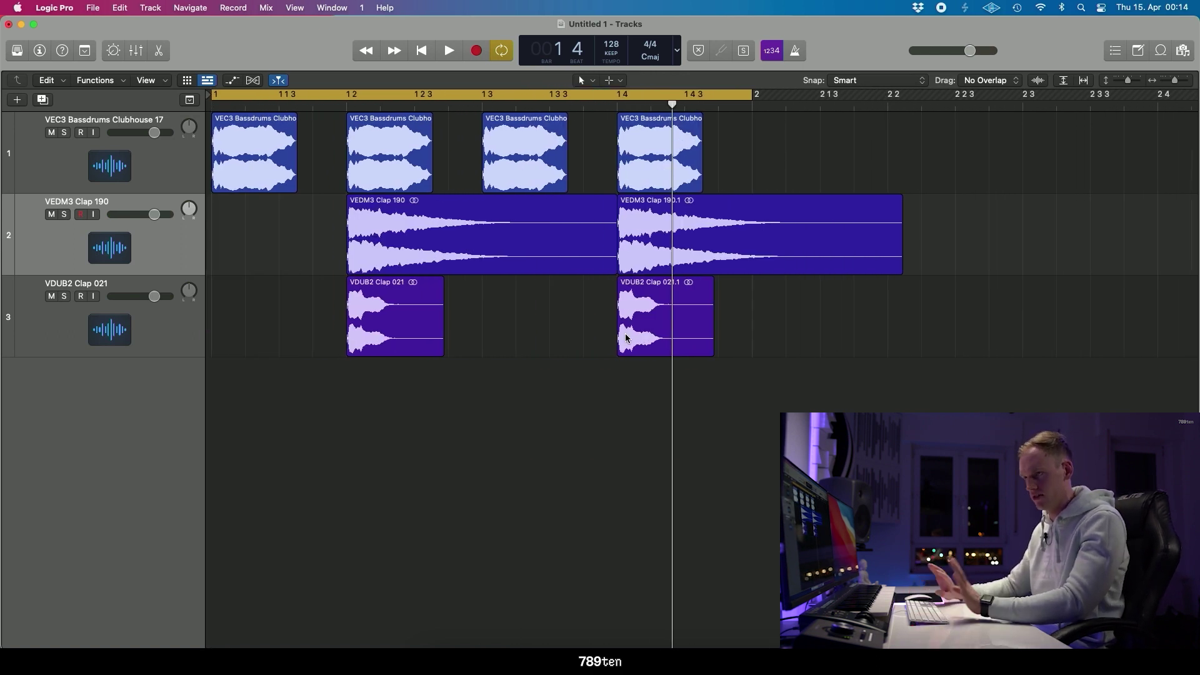
scroll(730, 332, down, 3)
click(410, 270)
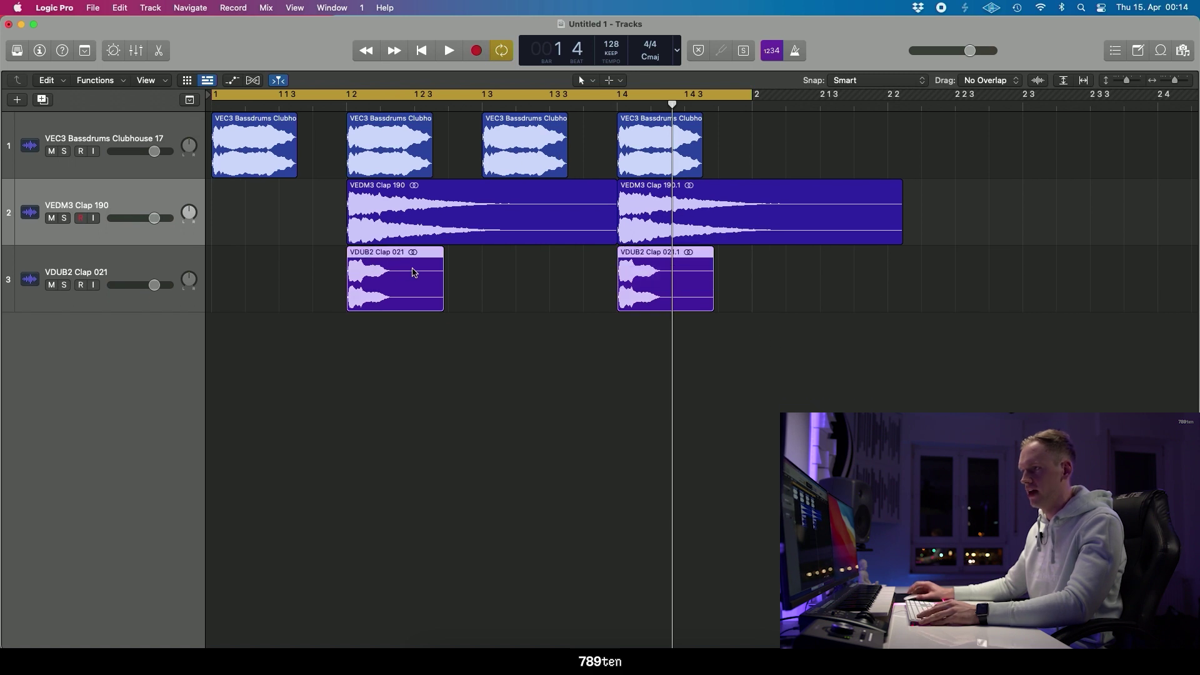
click(515, 353)
click(416, 273)
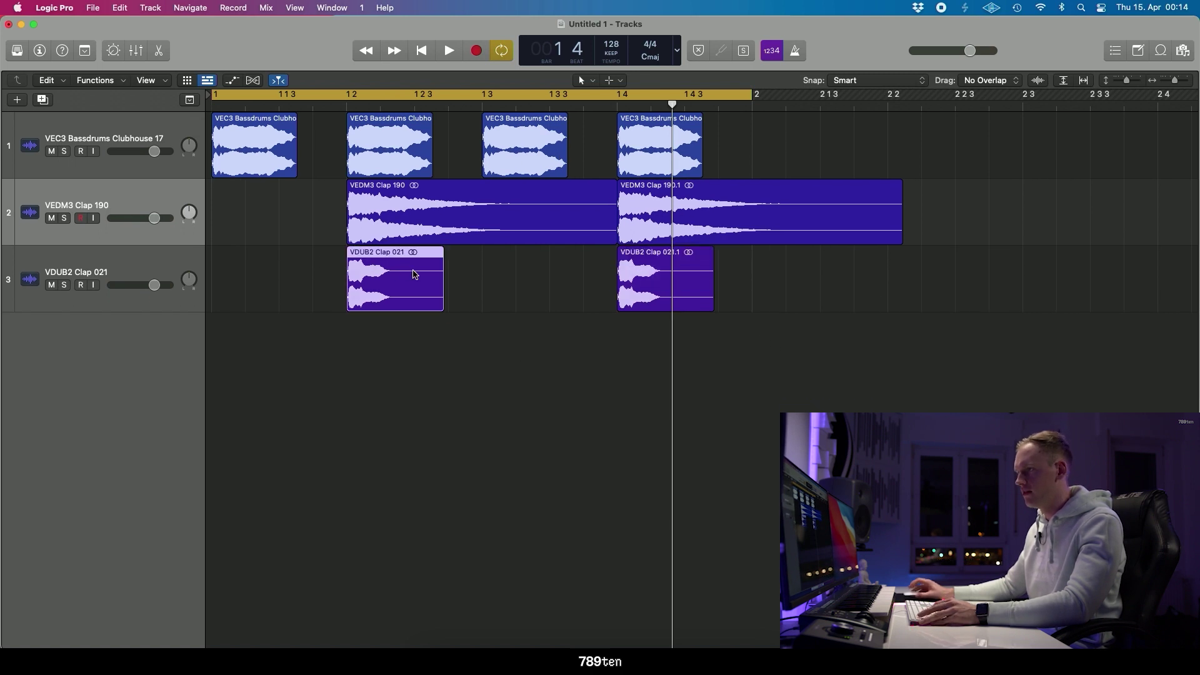
scroll(413, 273, down, 3)
- Lower the VDUB2 Clap 021 track's volume to -2.5 dB while playing the loop
click(146, 262)
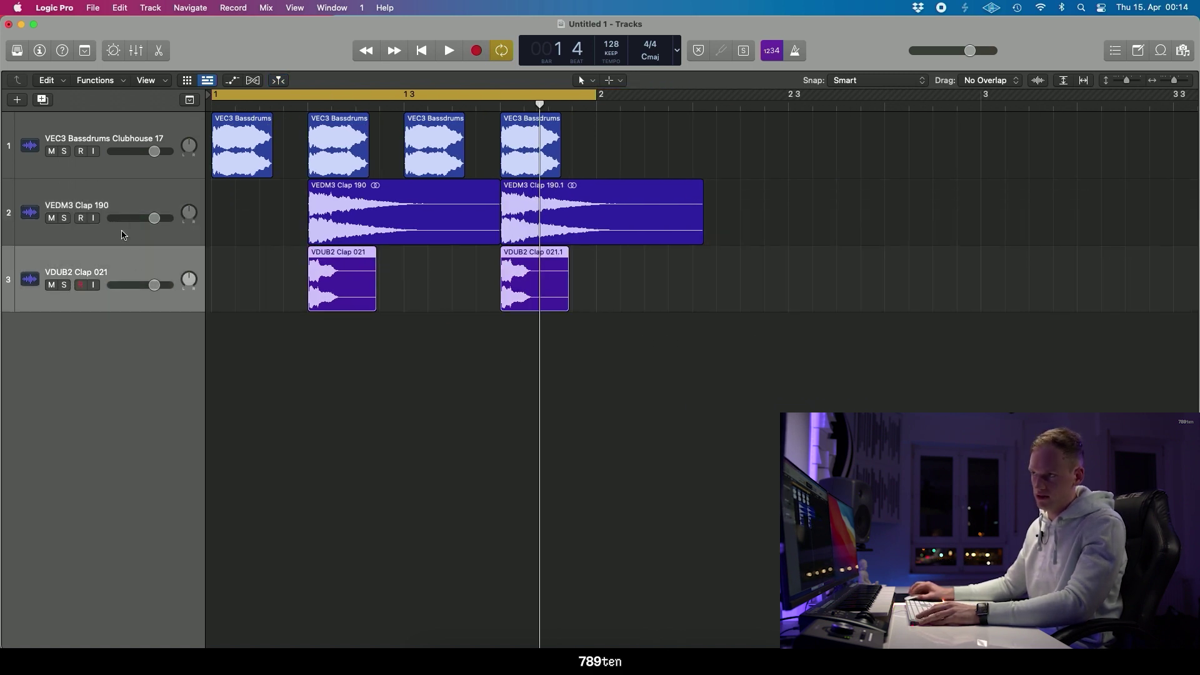
drag(152, 221, 150, 221)
click(167, 219)
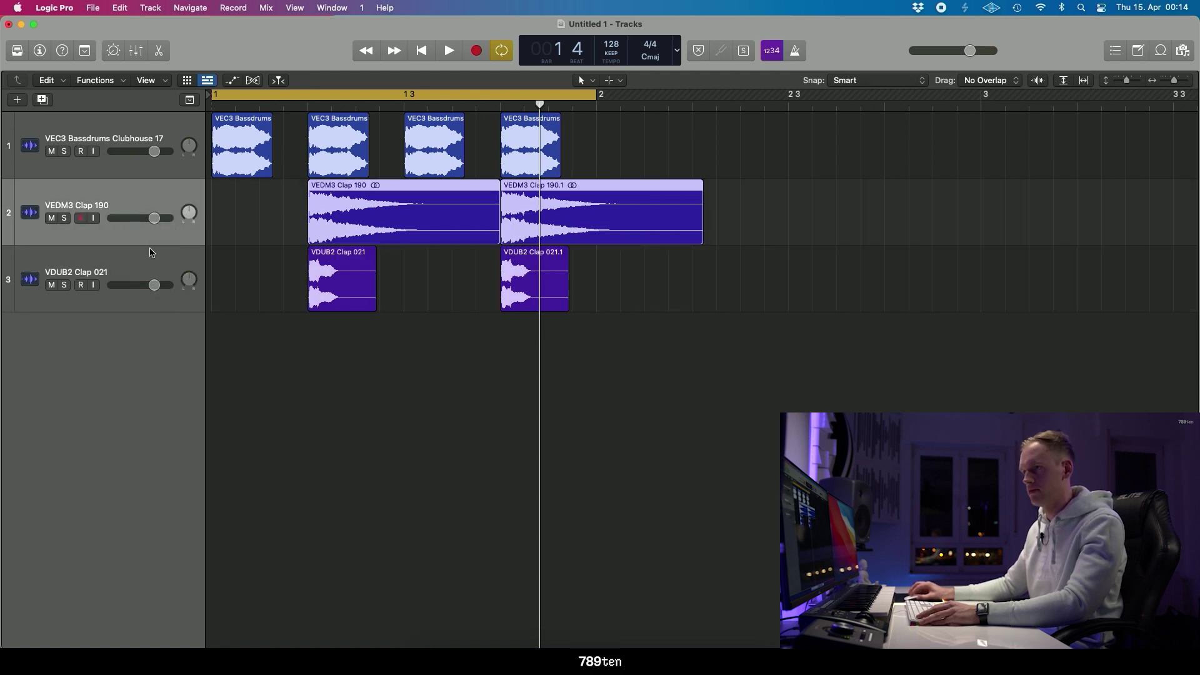
click(150, 262)
key(space)
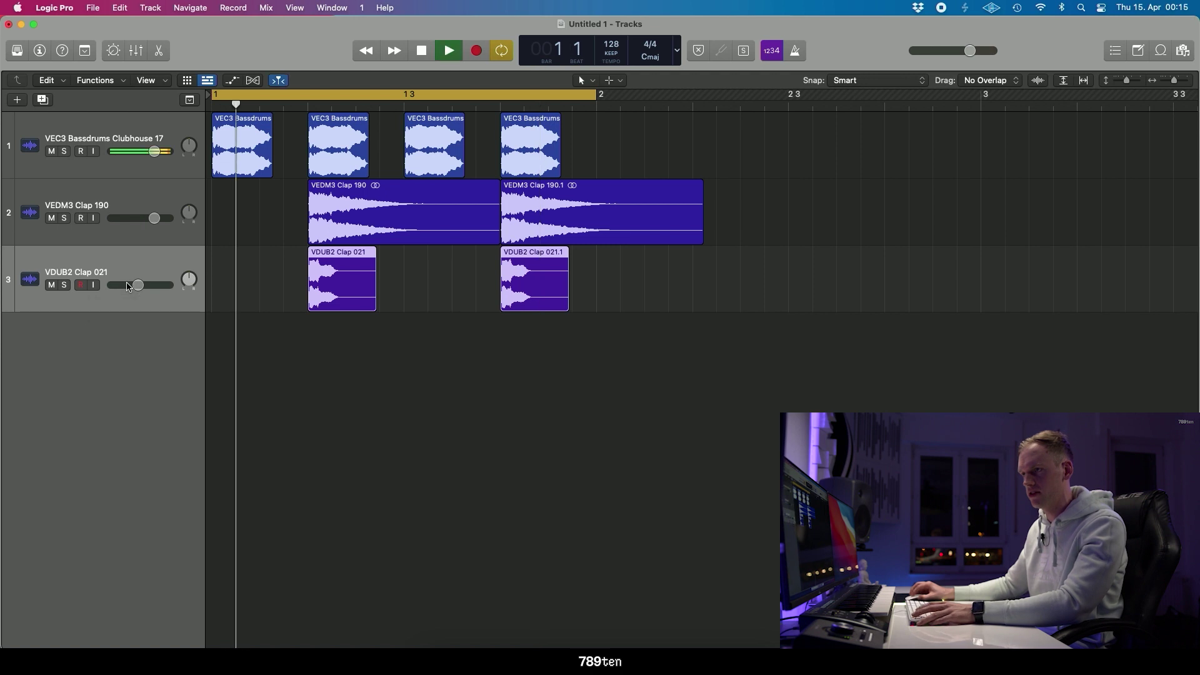
mouse_move(139, 285)
mouse_down()
mouse_move(170, 285)
mouse_move(148, 286)
mouse_up()
key(space)
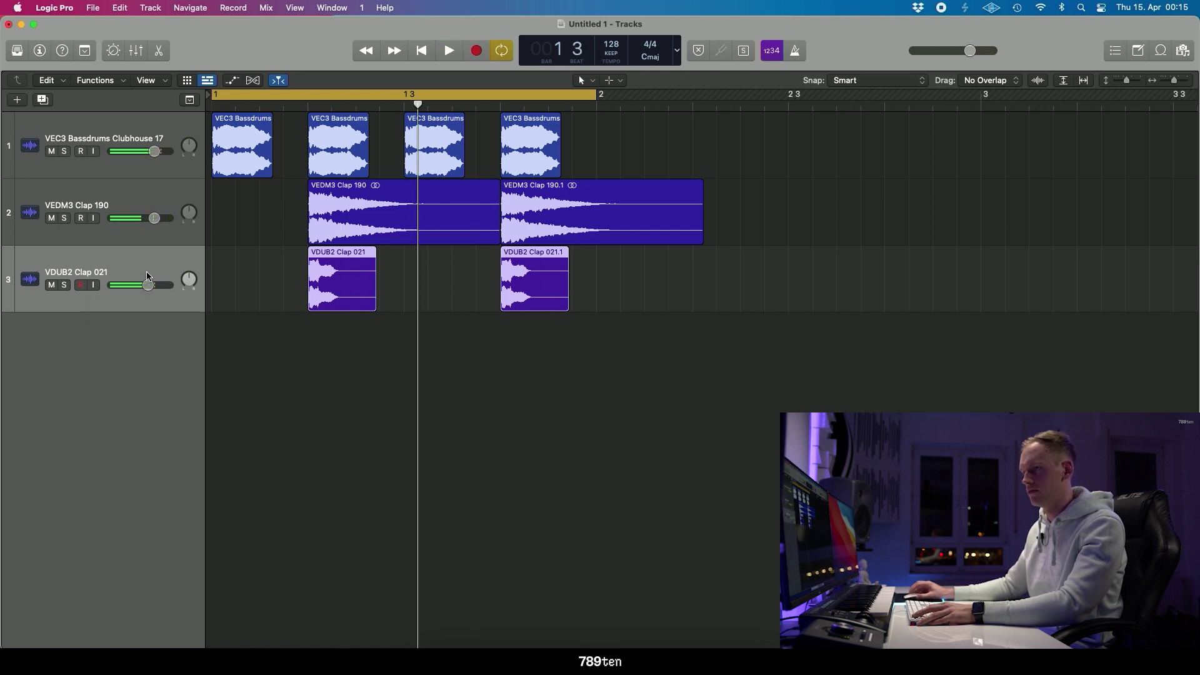
- Compare the playing loop with the VDUB2 Clap 021 track muted and unmuted
click(51, 285)
key(space)
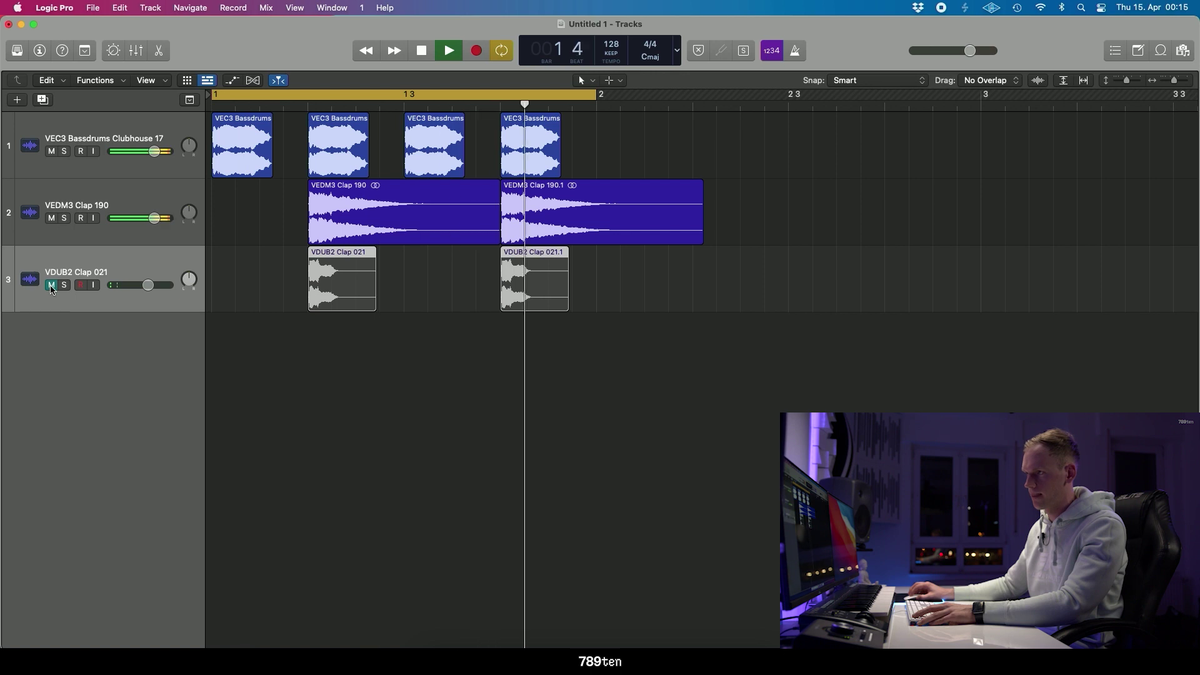
click(51, 285)
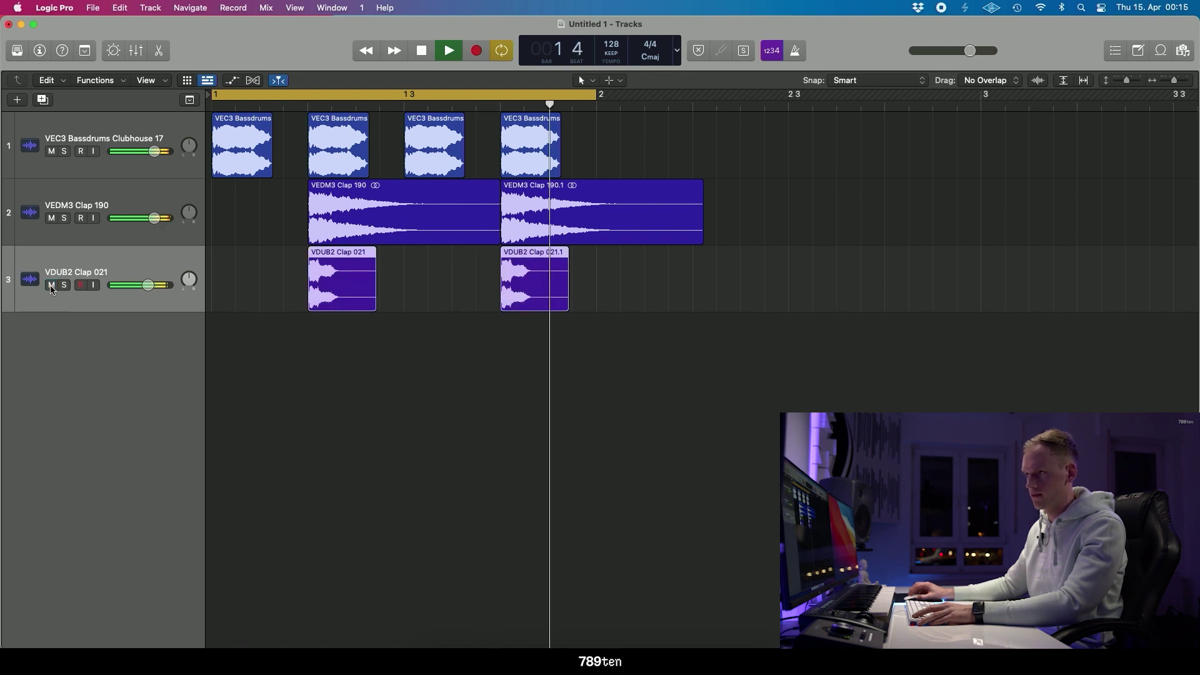
key(space)
- Listen to the VDUB2 Clap 021 track soloed, and turn its solo off again
click(64, 285)
key(space)
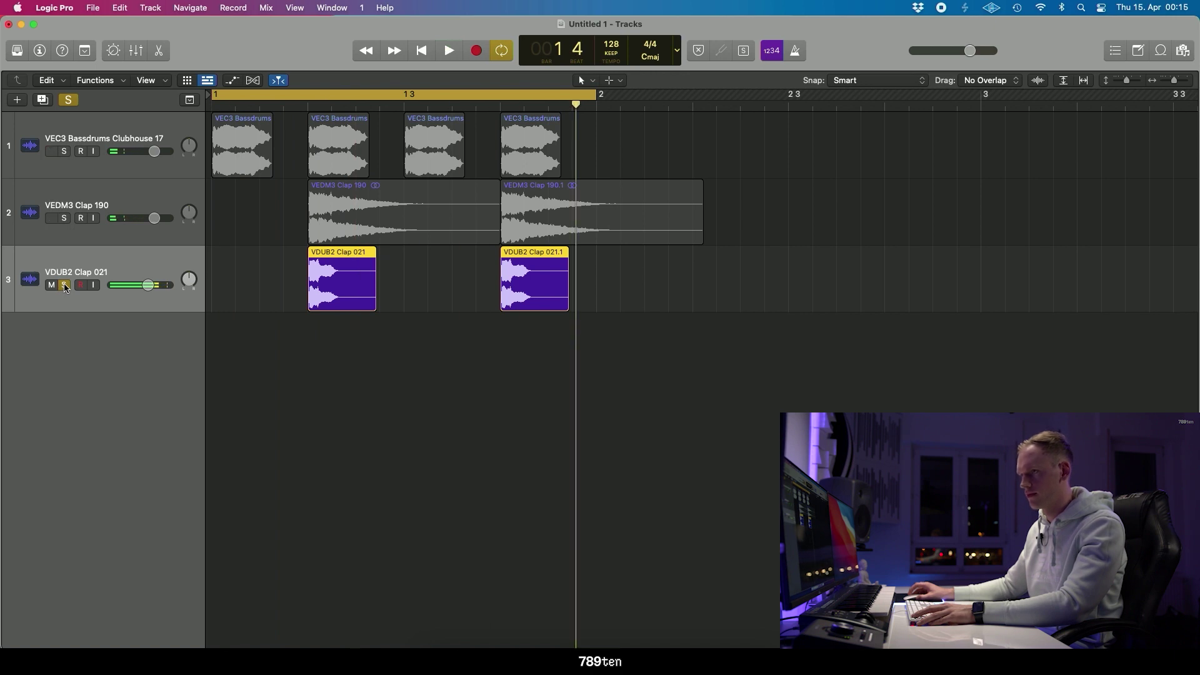
key(space)
click(64, 285)
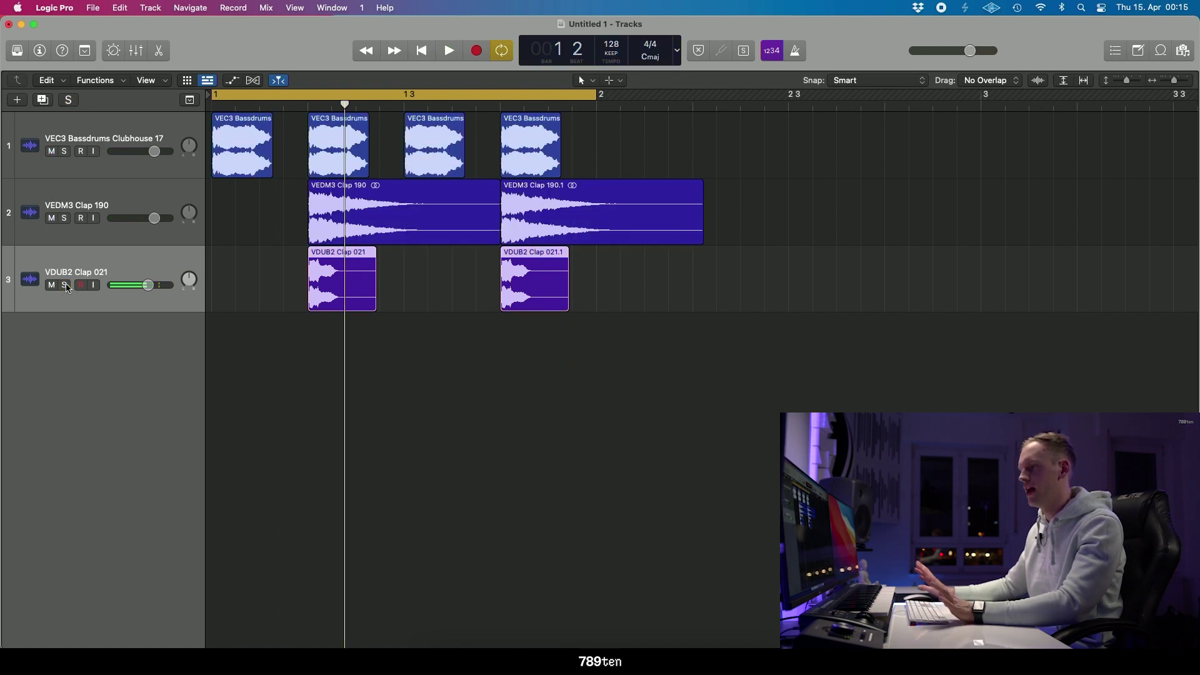
click(422, 350)
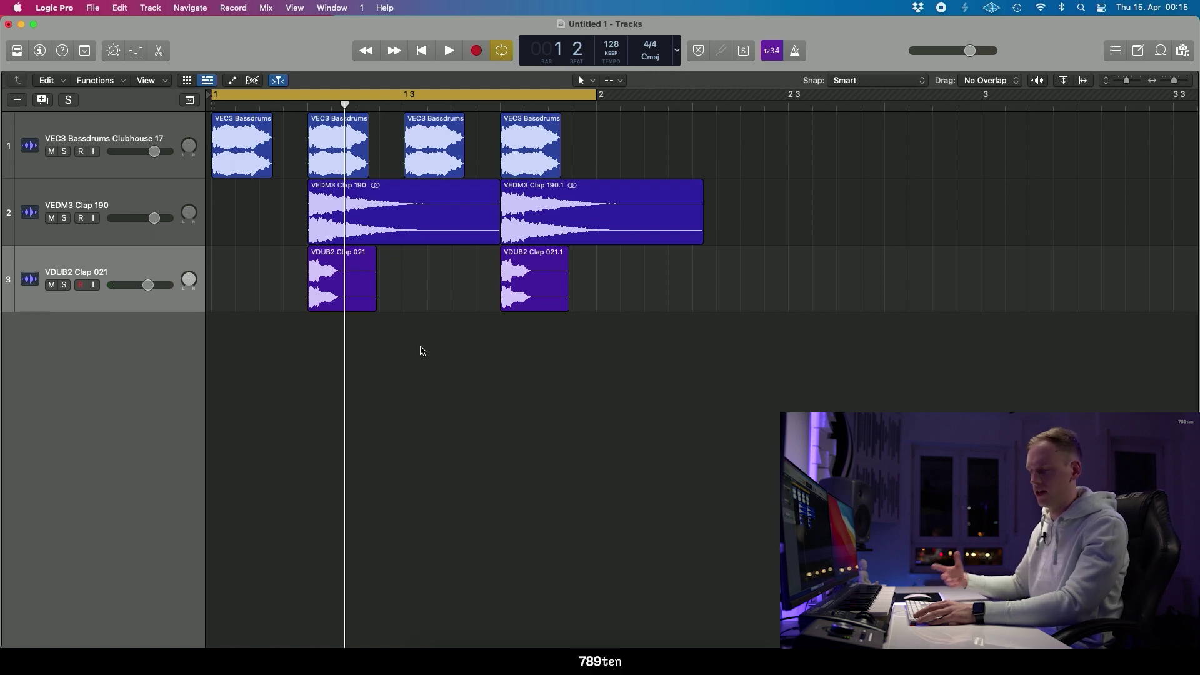
- Open the mixer below the arrangement and play the loop to check the channel and Stereo Out levels
scroll(636, 321, up, 5)
scroll(638, 345, down, 1)
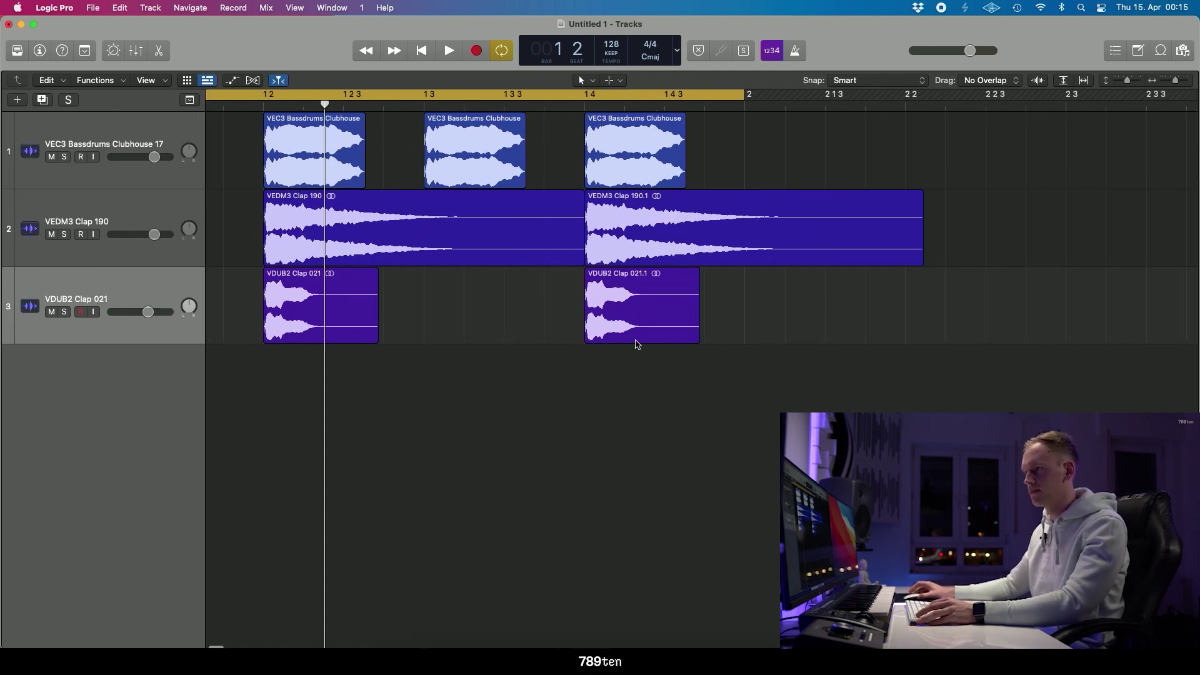
scroll(705, 359, down, 8)
key(super+Up)
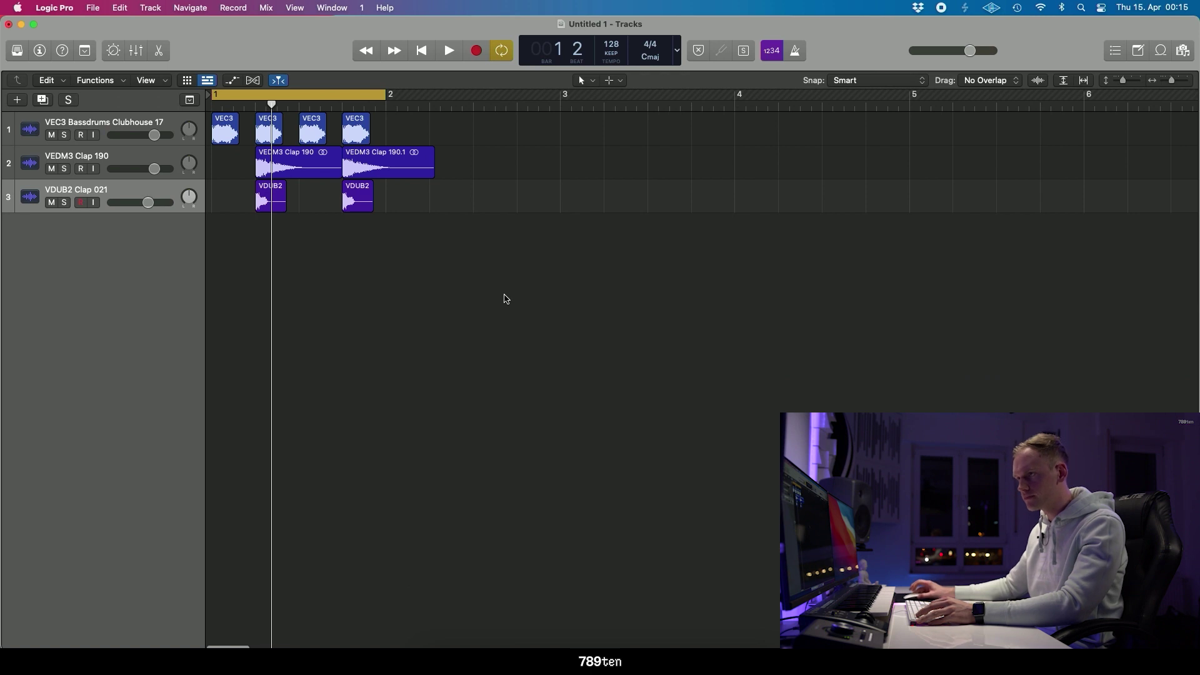
key(super+Down)
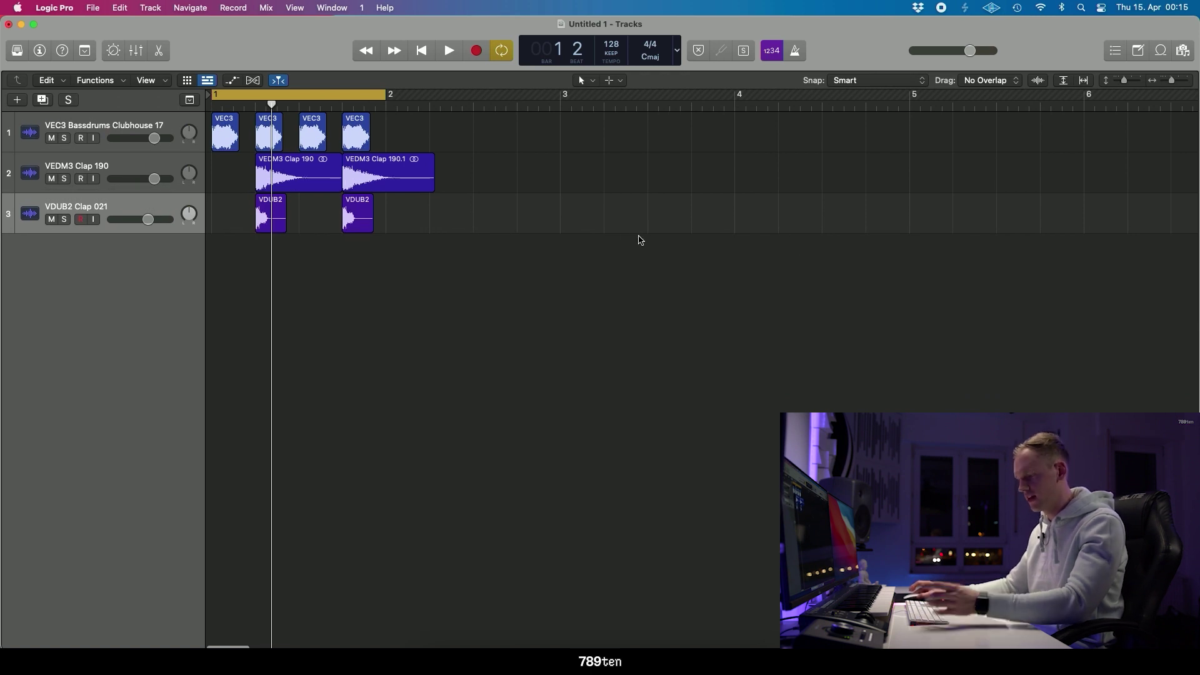
key(x)
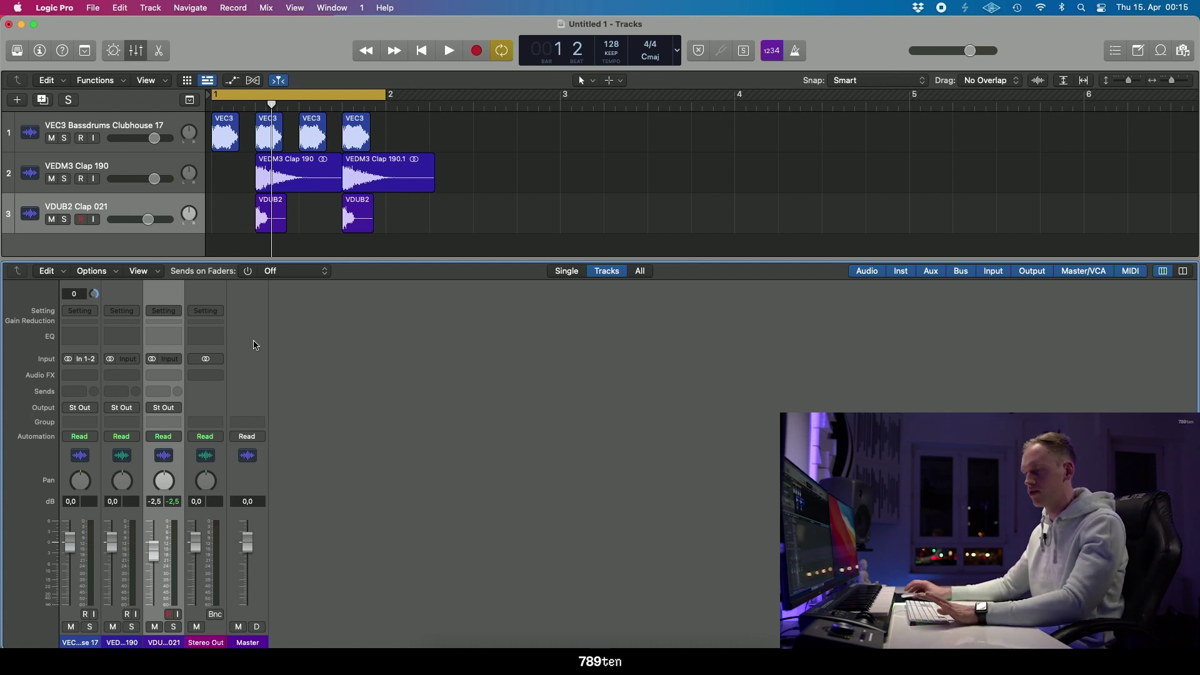
click(493, 201)
key(space)
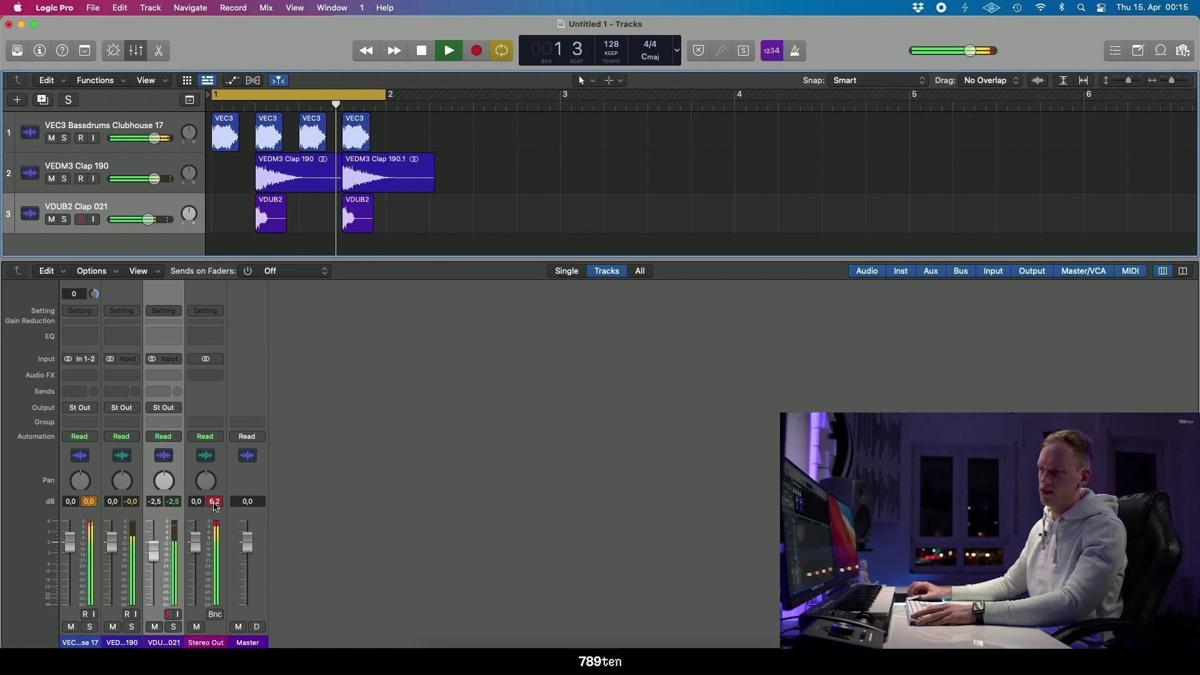
key(space)
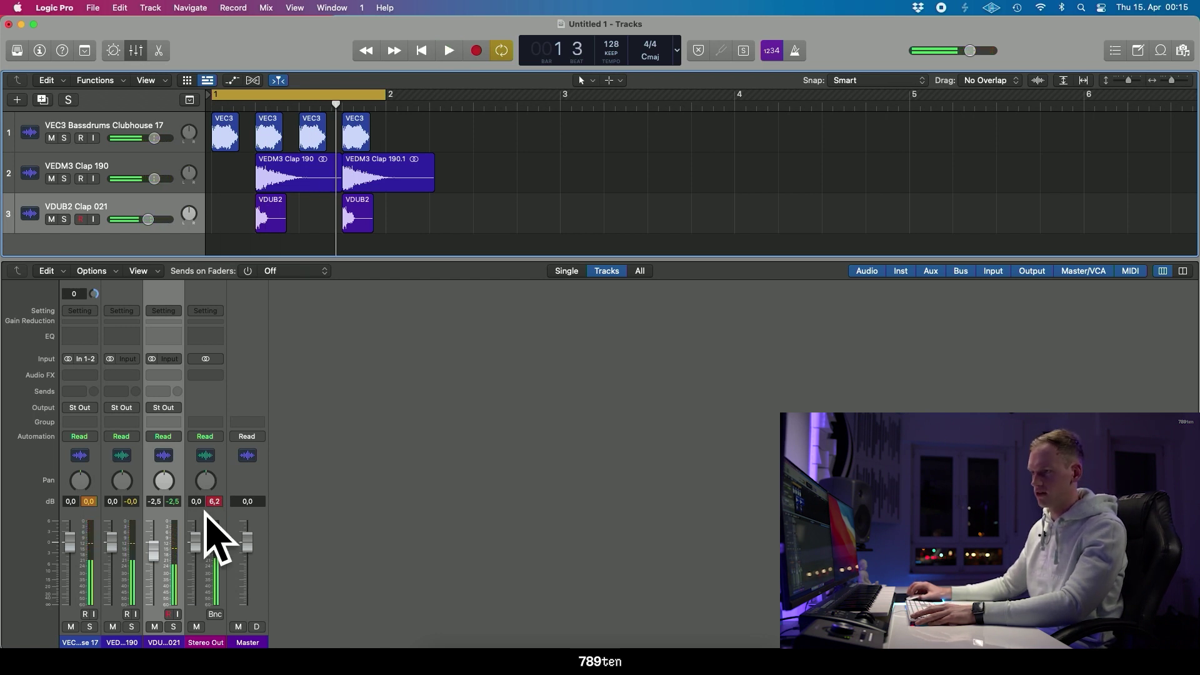
- Select all three tracks and lower their volumes together during playback to -9.6, -9.6 and -12.2 dB
shift+click(150, 130)
scroll(466, 147, up, 3)
scroll(467, 147, right, 3)
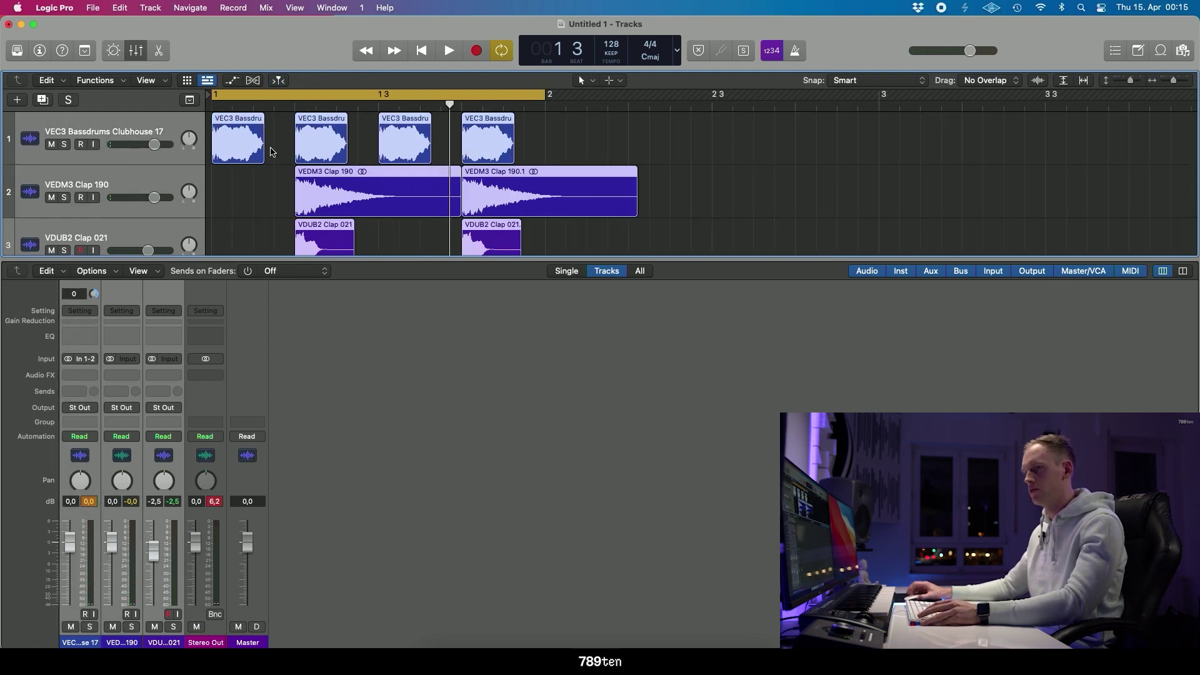
scroll(272, 152, down, 2)
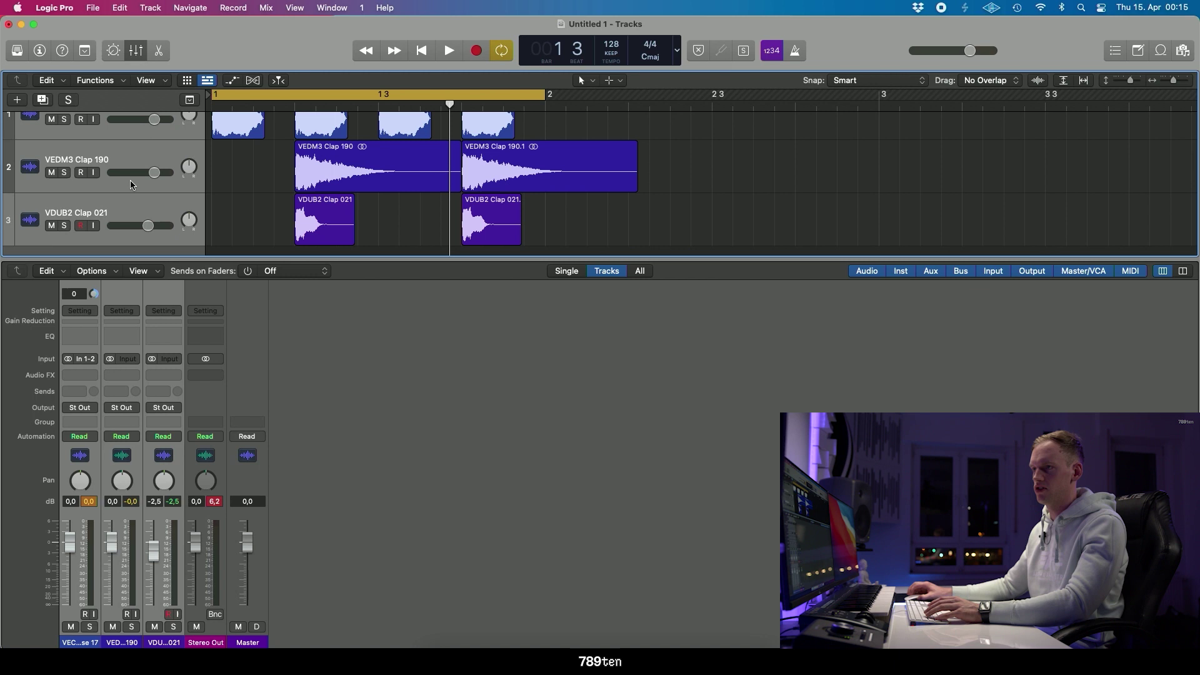
scroll(140, 198, up, 2)
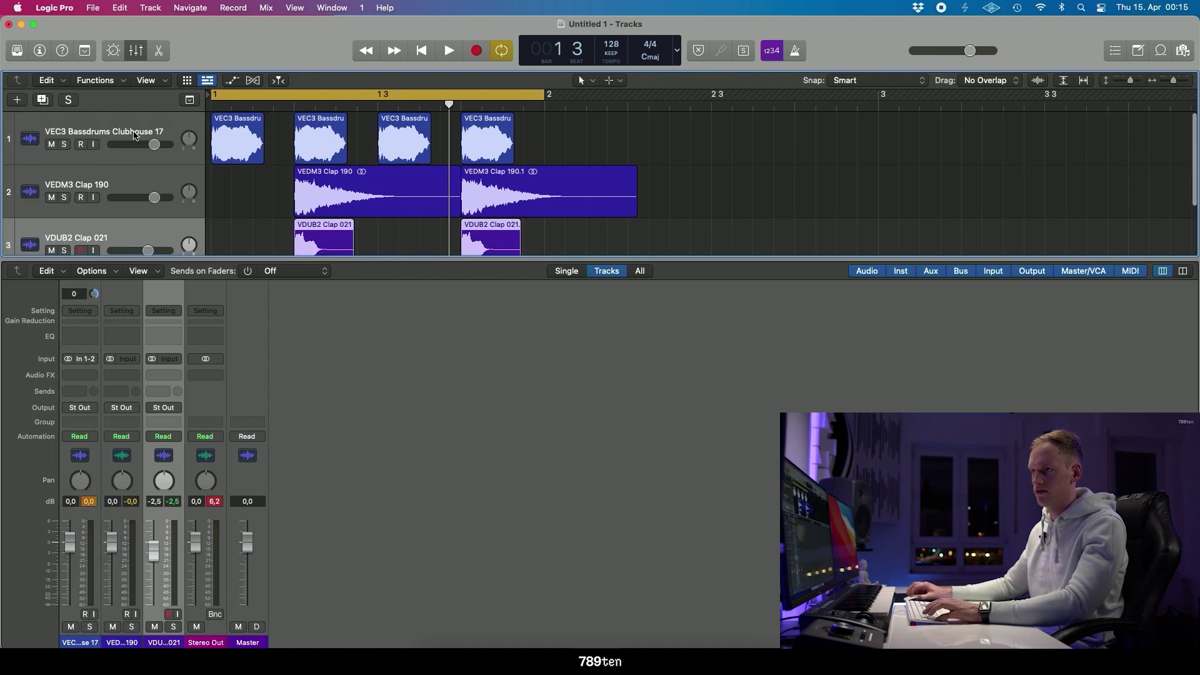
scroll(275, 175, down, 3)
key(super+Right)
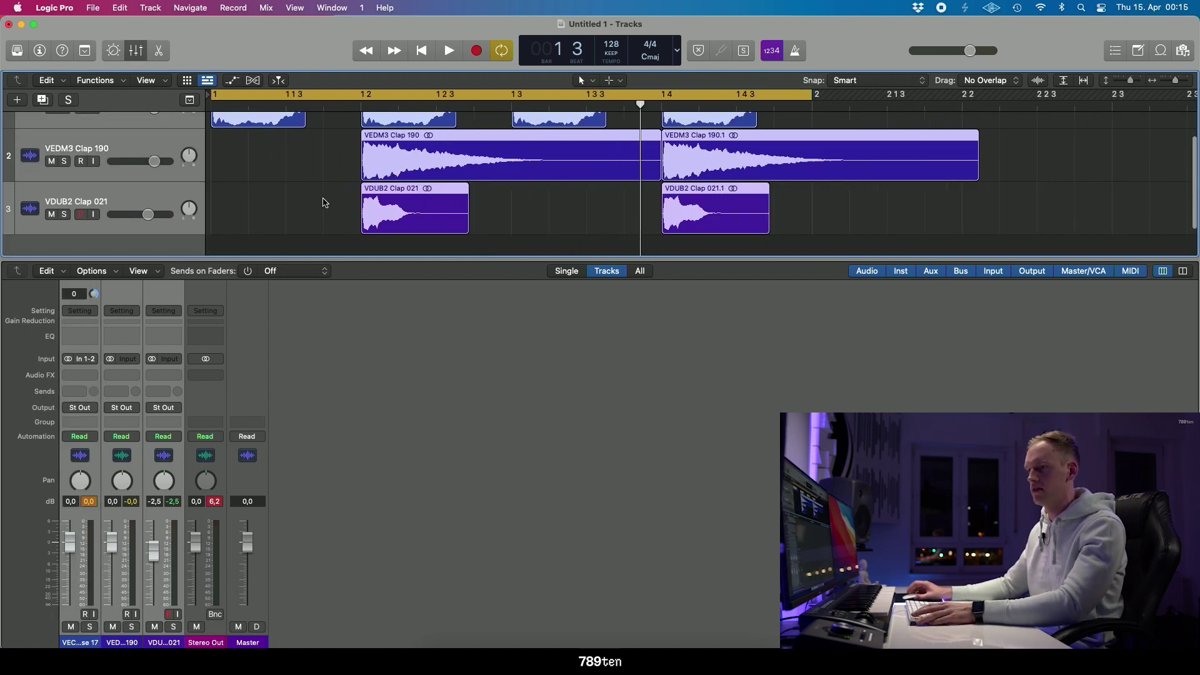
key(space)
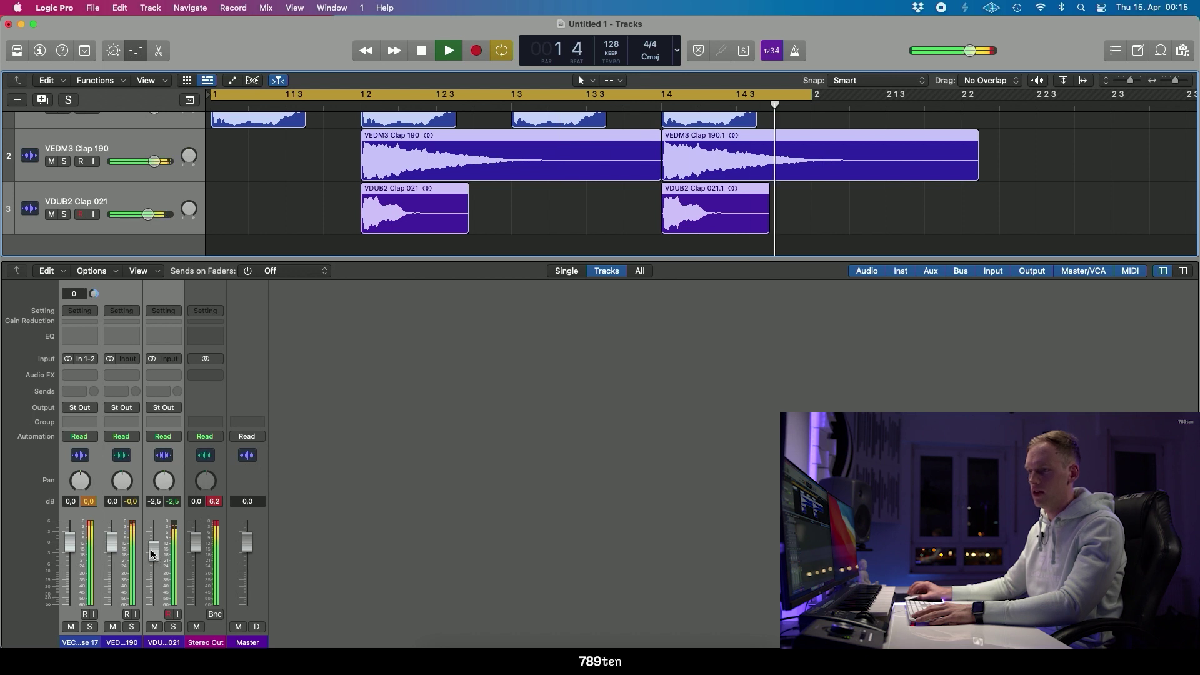
drag(166, 549, 166, 559)
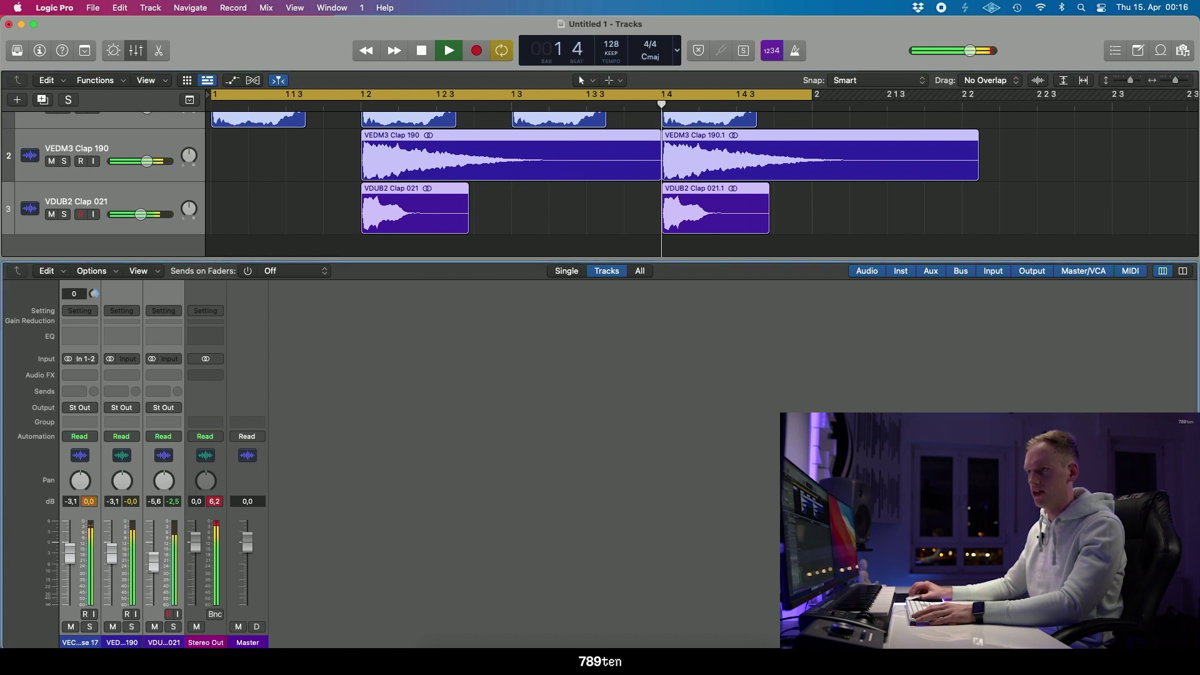
mouse_move(156, 562)
mouse_down()
mouse_move(153, 582)
mouse_move(150, 550)
mouse_up()
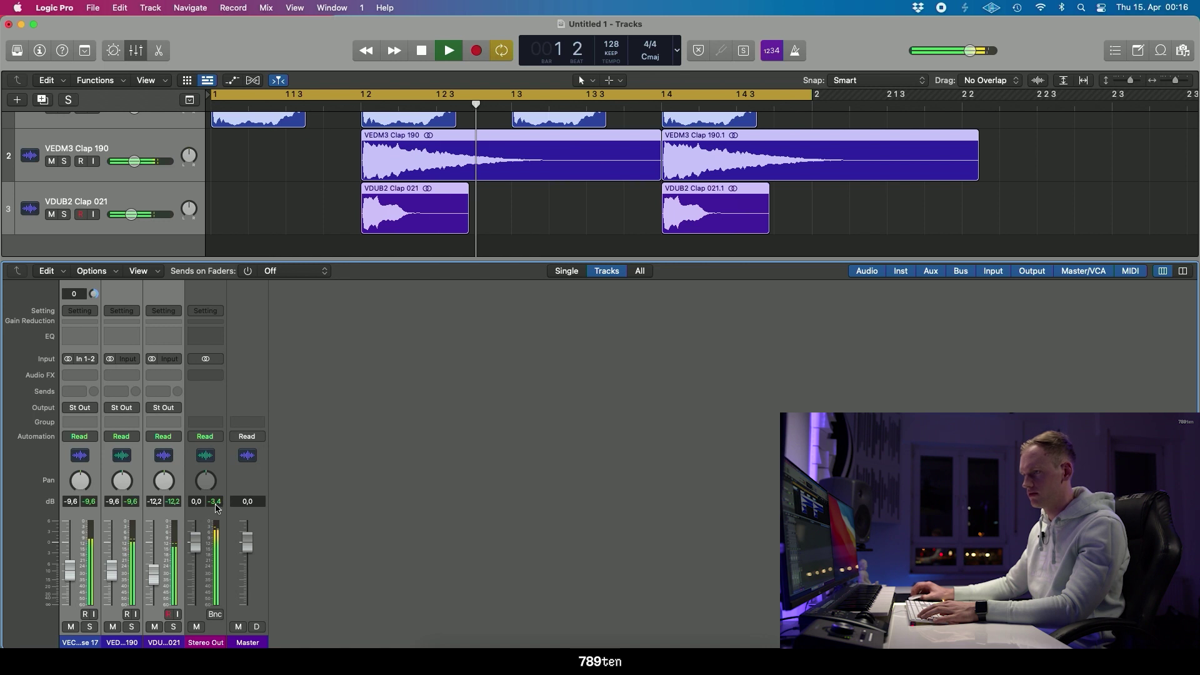
- Close the mixer and stop the loop playback, leaving the whole arrangement in view from bar 1
key(x)
scroll(818, 209, left, 5)
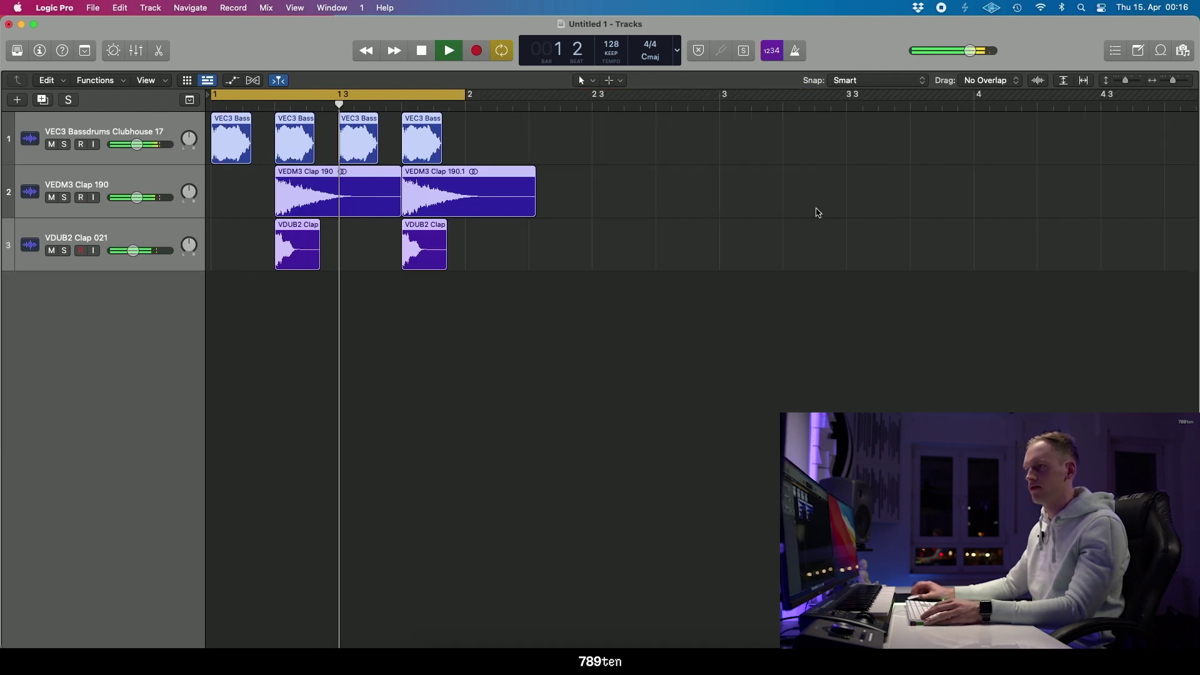
click(711, 172)
scroll(712, 173, up, 5)
key(space)
scroll(715, 199, down, 10)
key(cmd+Down)
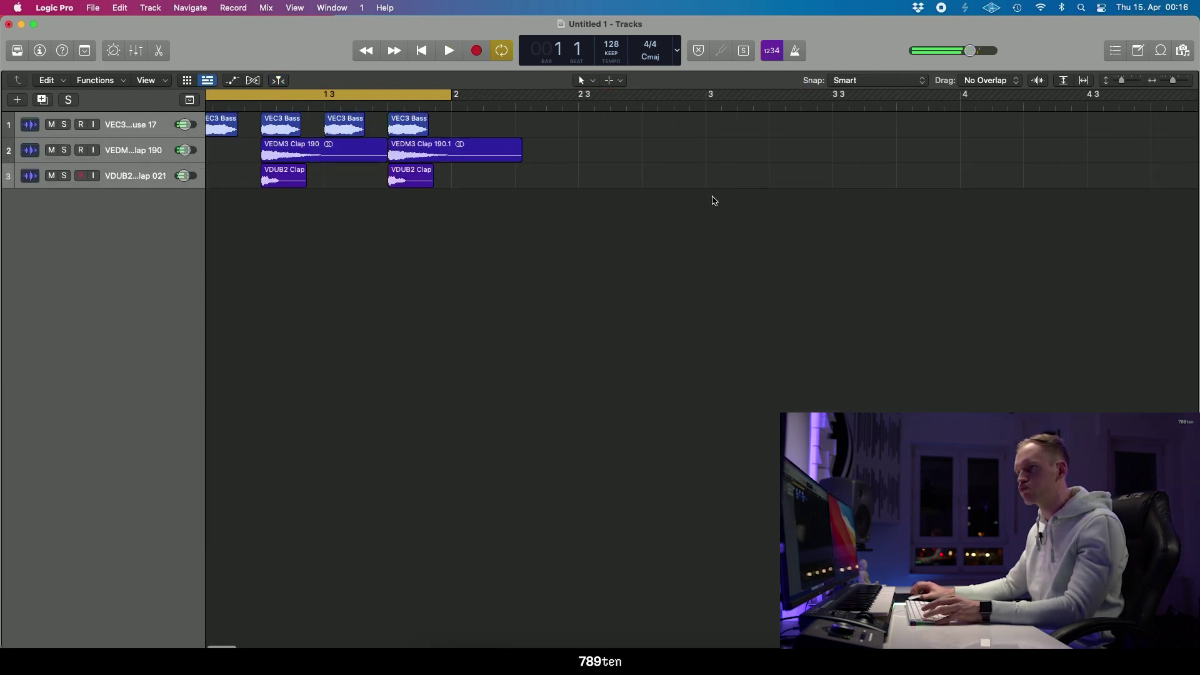
key(x)
key(x)
scroll(715, 199, up, 3)
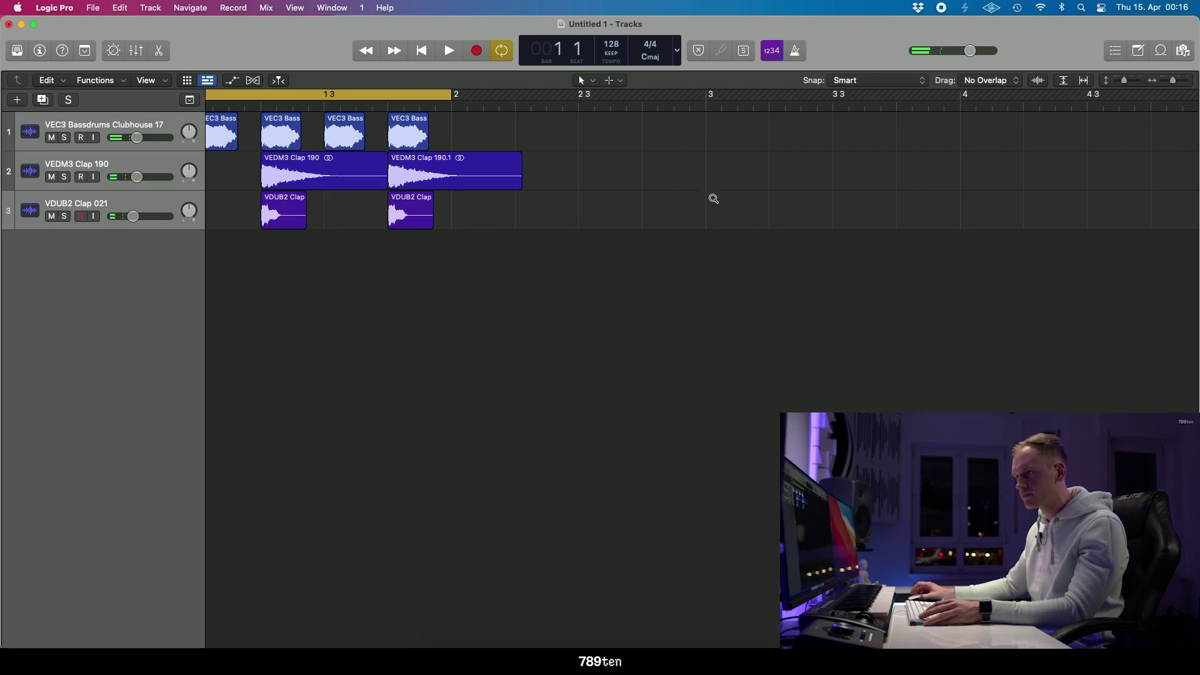
scroll(711, 190, right, 5)
scroll(716, 190, left, 5)
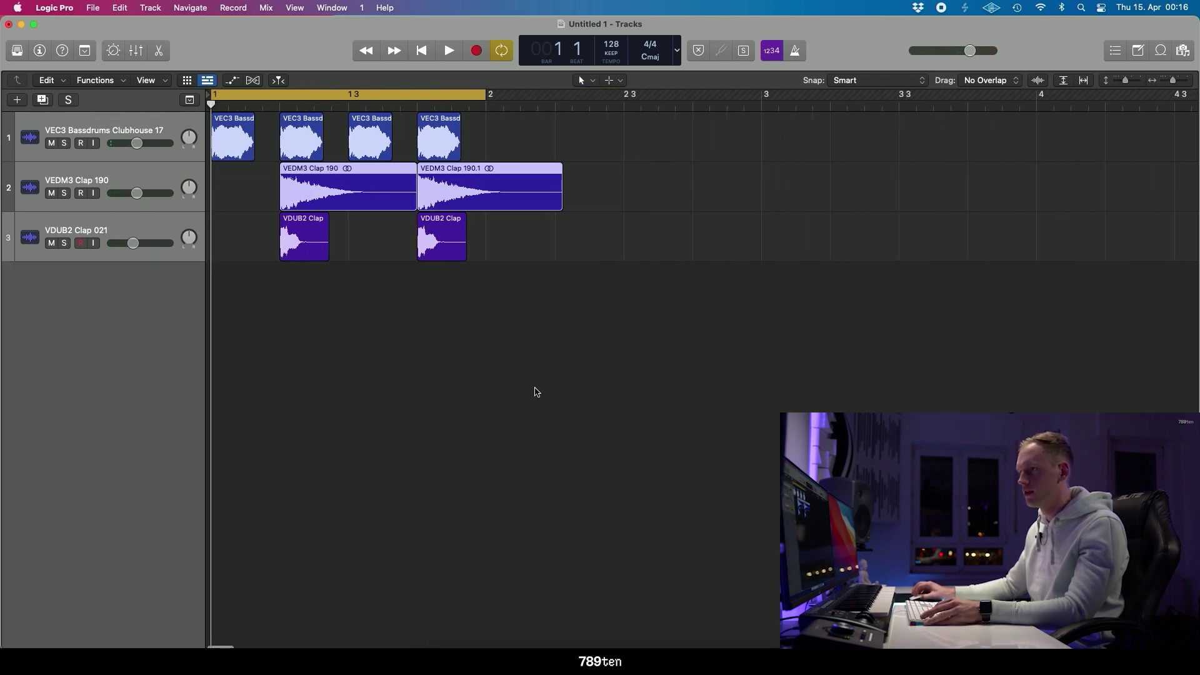
- Switch to Finder and add VDUB1 Addon Hihat Loop 028.wav from the Audio Files folder to a new track at bar 1
click(431, 654)
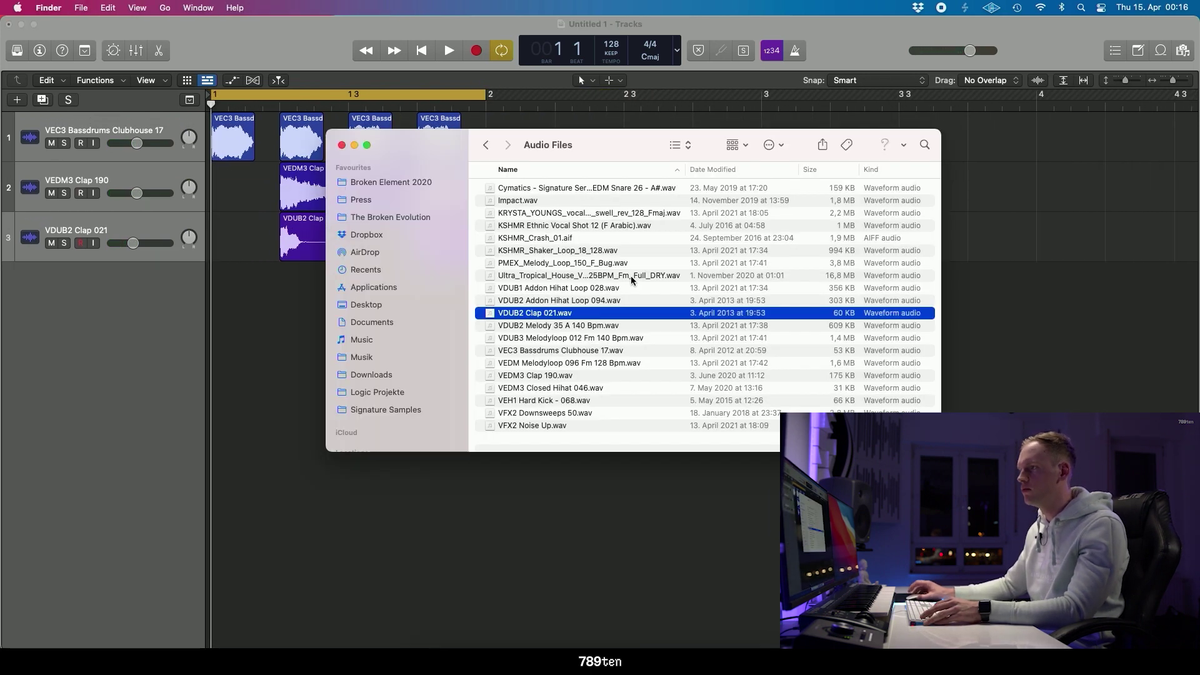
drag(456, 153, 729, 116)
click(779, 313)
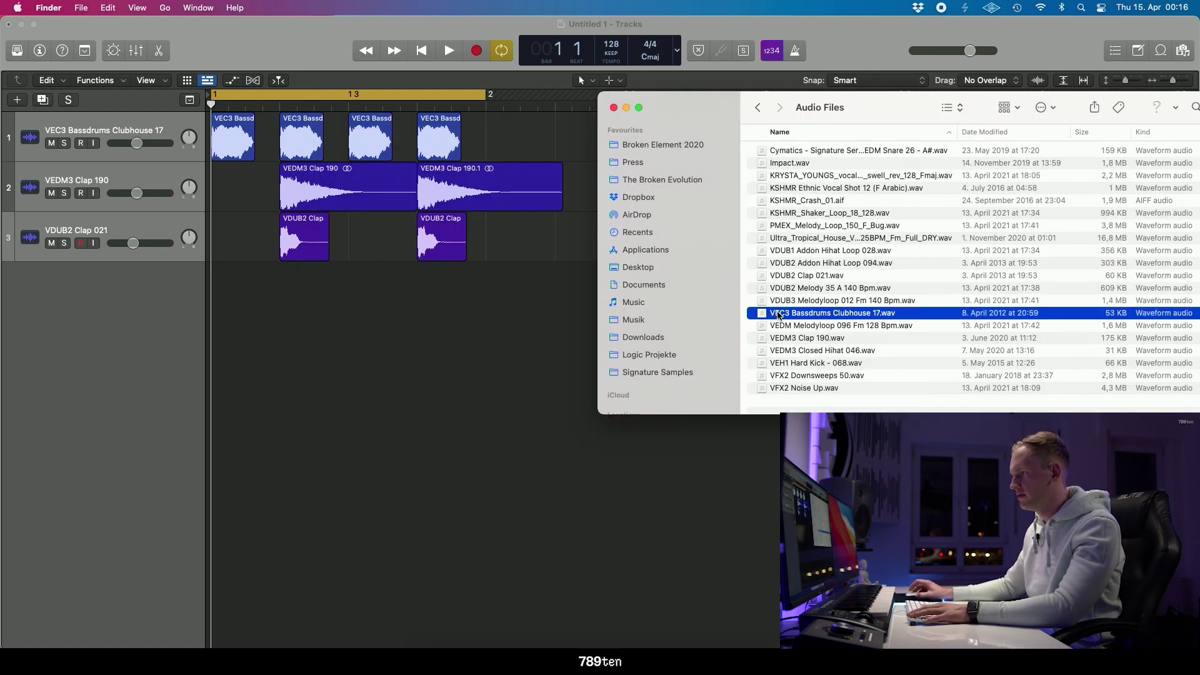
click(832, 325)
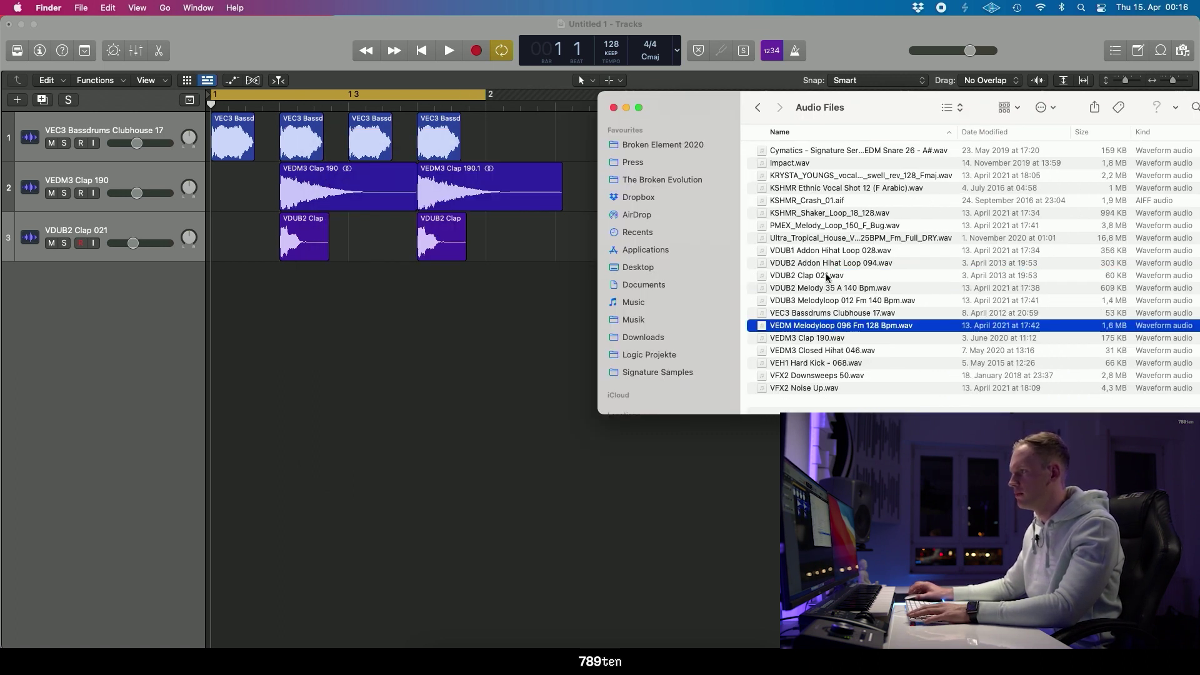
drag(851, 251, 212, 291)
click(360, 311)
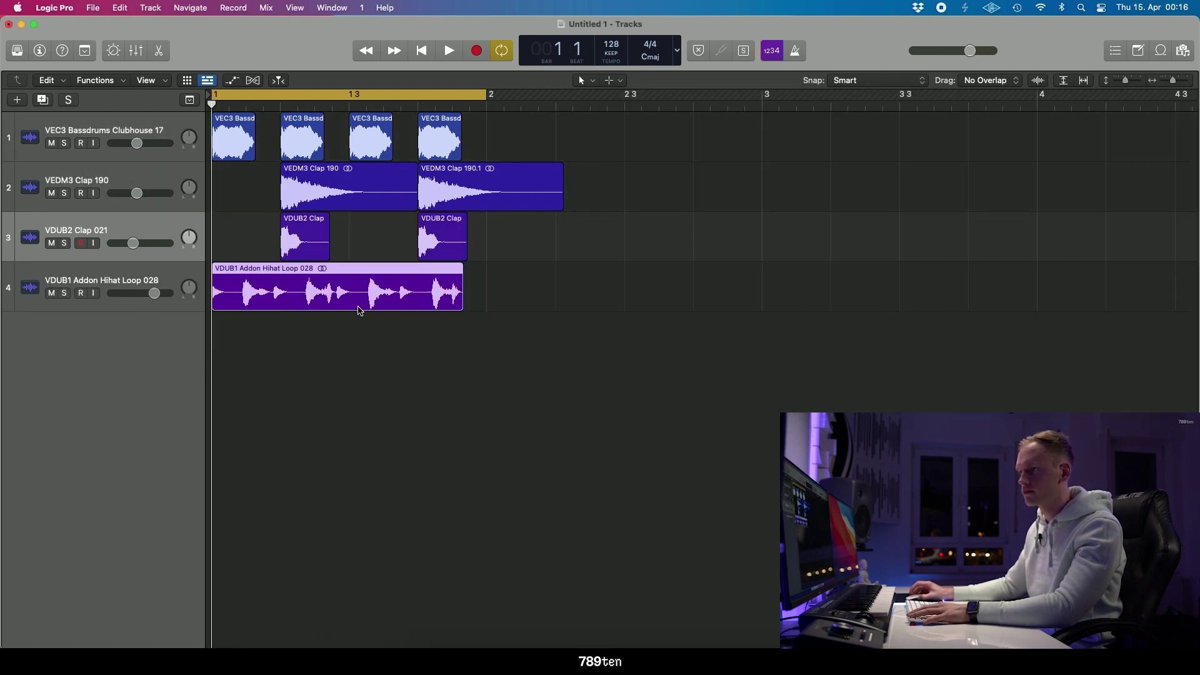
- Play the loop with the new hi-hat region and examine its length and timing against the kick and claps
key(space)
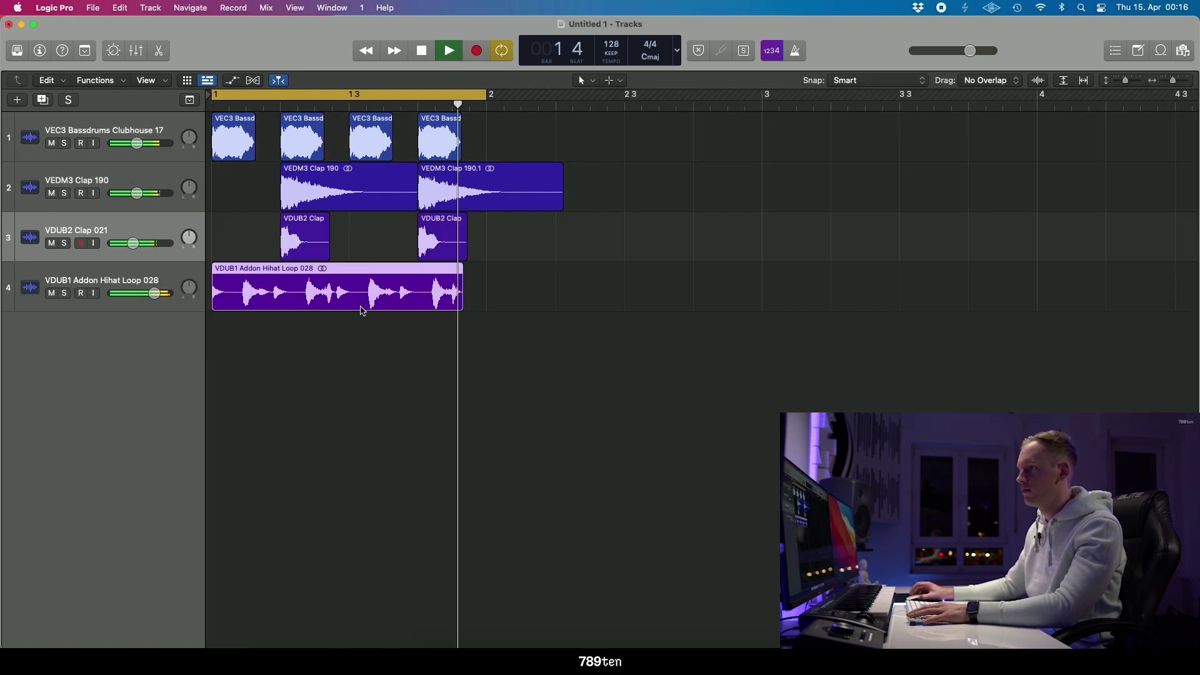
key(space)
key(super+Down)
key(super+Right)
key(super+Right)
key(super+Right)
key(super+Right)
key(super+Right)
key(super+Right)
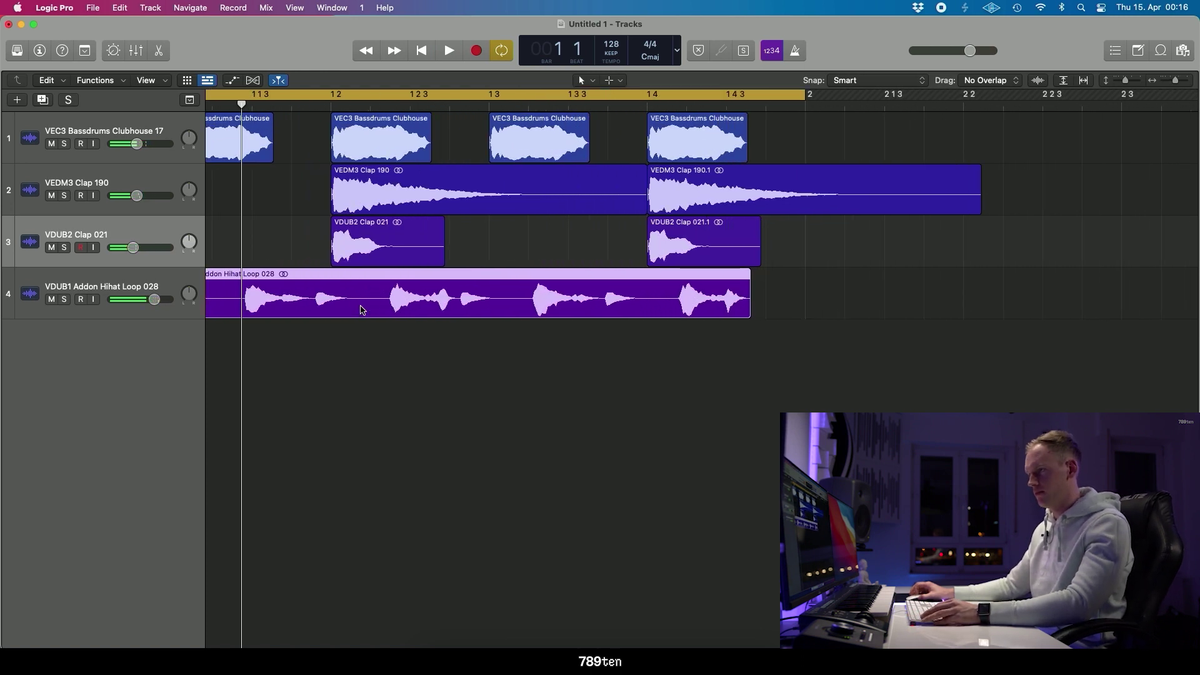
key(super+Down)
key(super+Down)
key(space)
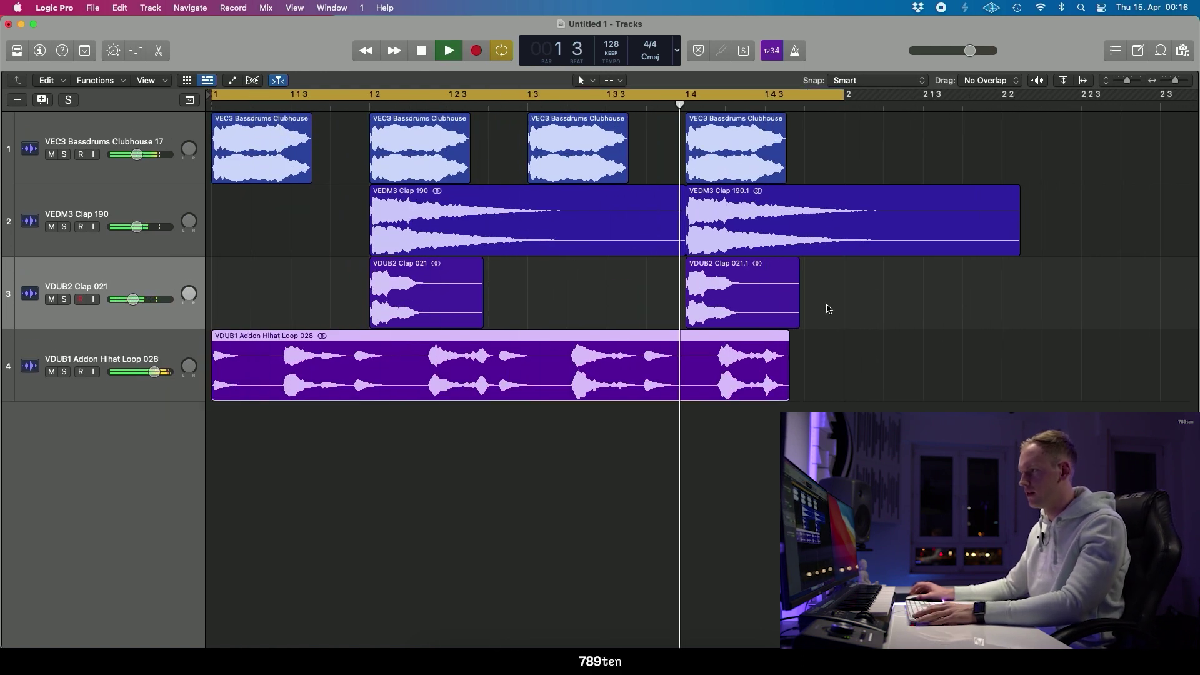
key(space)
- Time-stretch the hi-hat loop with the Flex Tool so it ends exactly at bar 2, and play the loop to check it
key(super+Up)
key(super+Left)
key(super+Left)
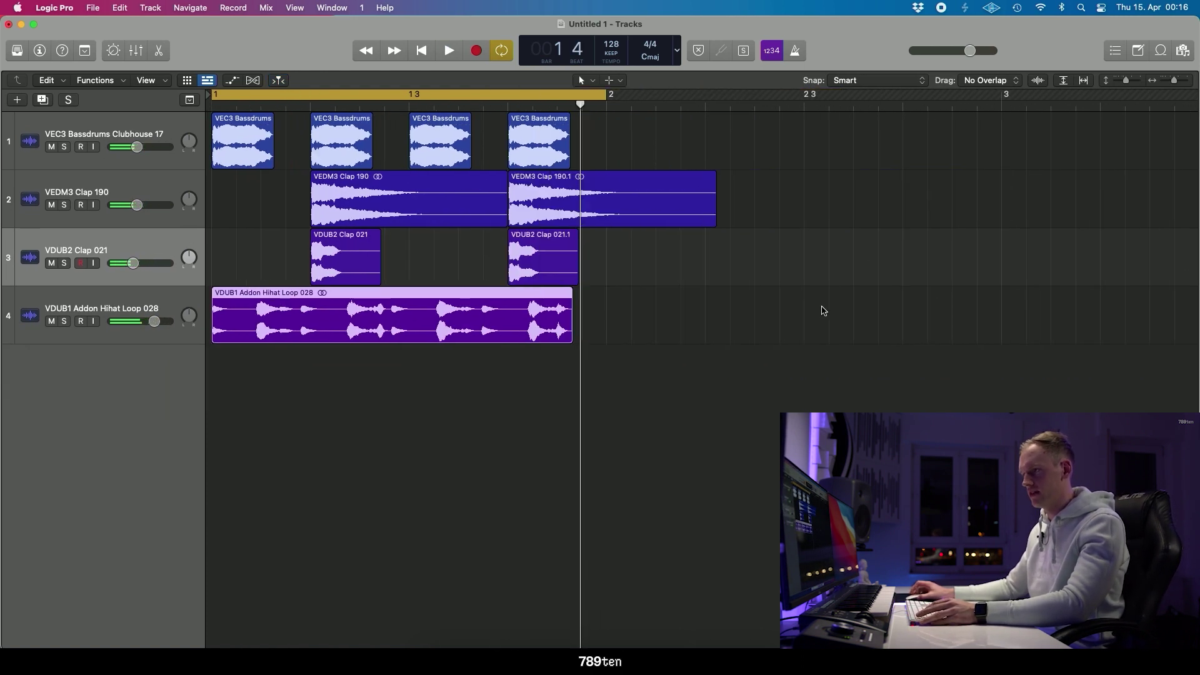
key(super+Down)
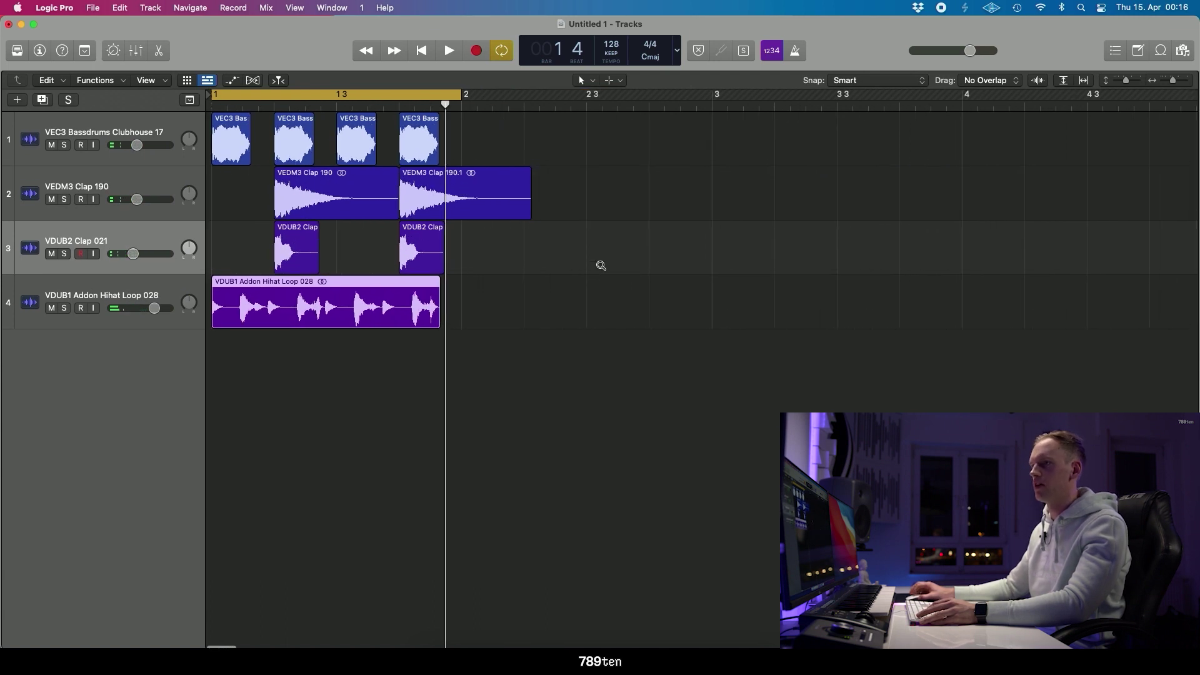
key(super+Right)
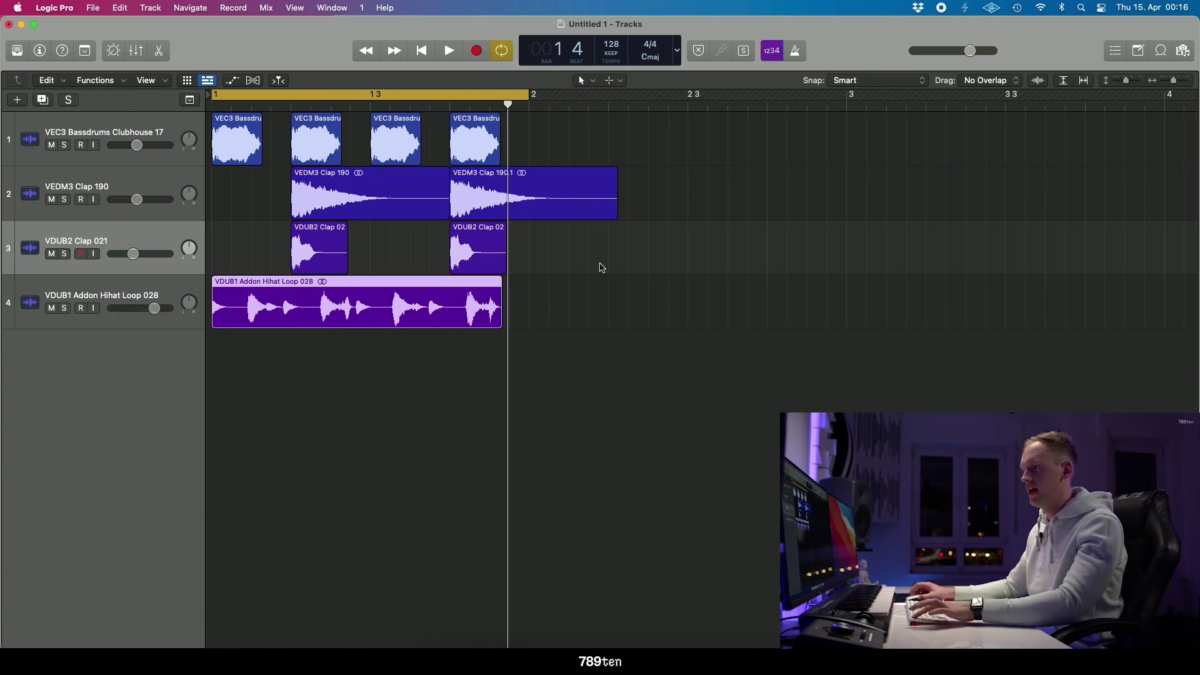
key(t)
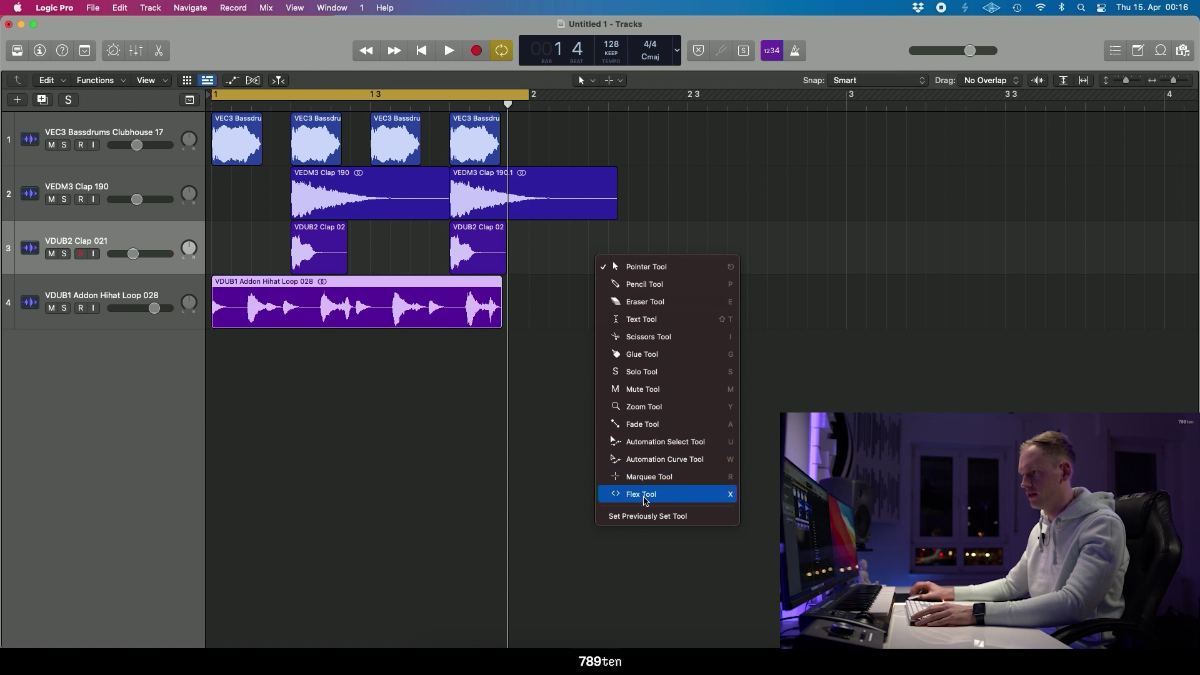
click(643, 497)
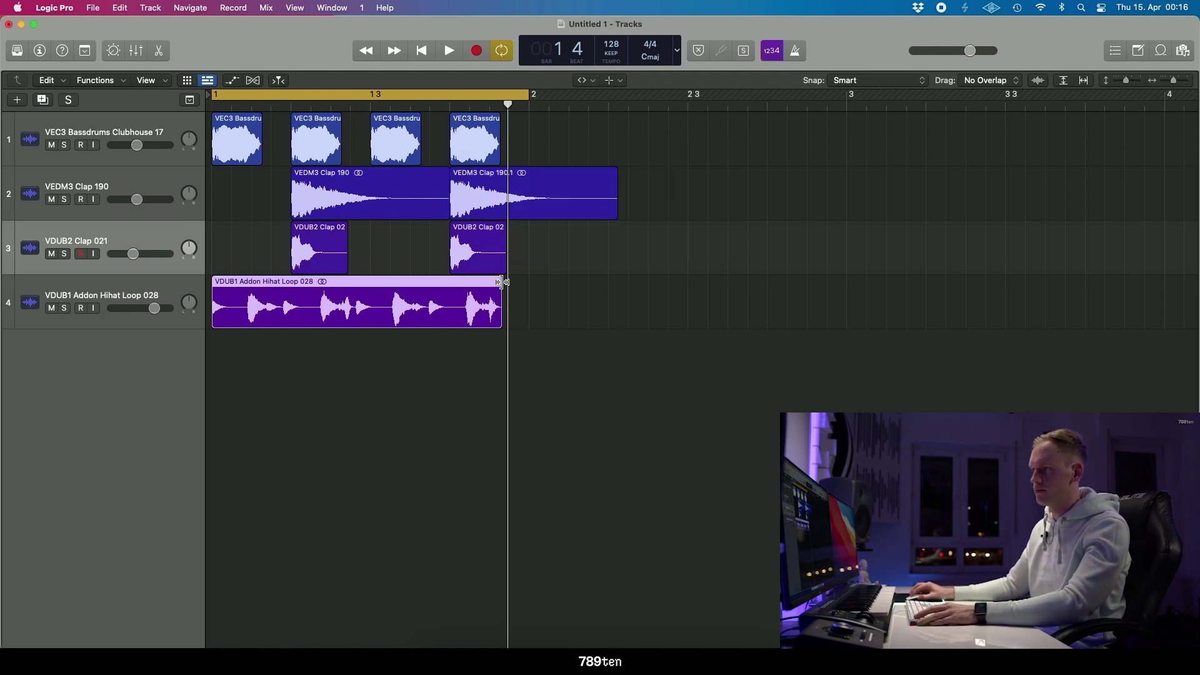
drag(502, 283, 483, 299)
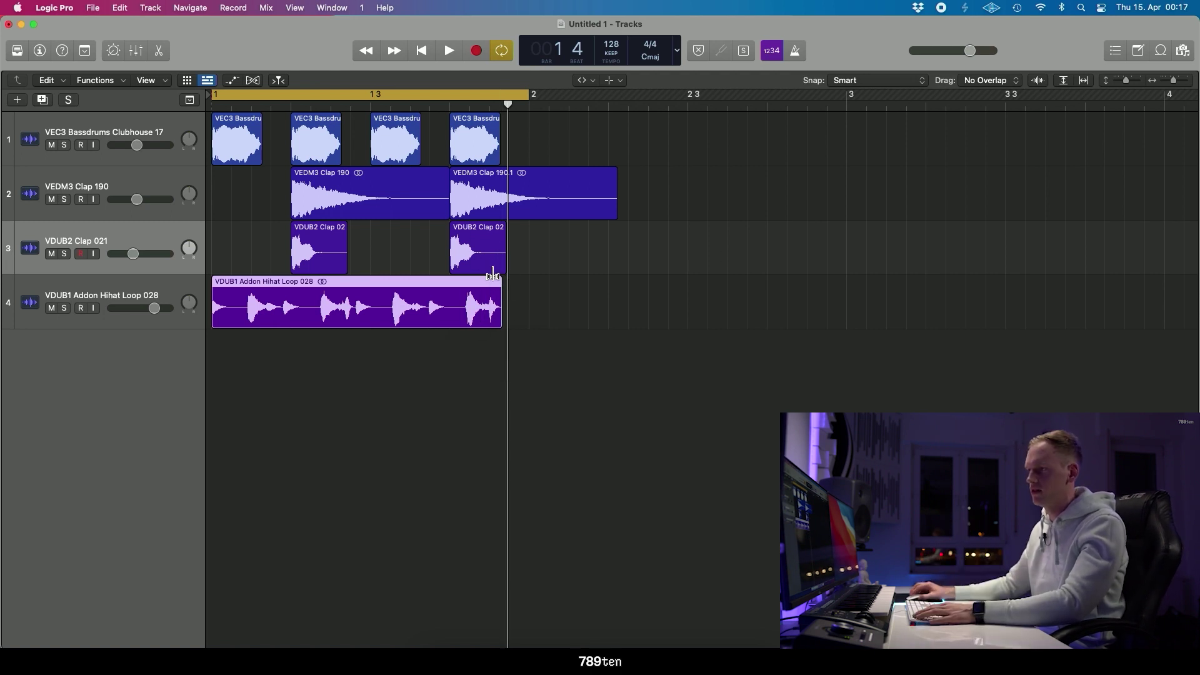
drag(499, 284, 529, 285)
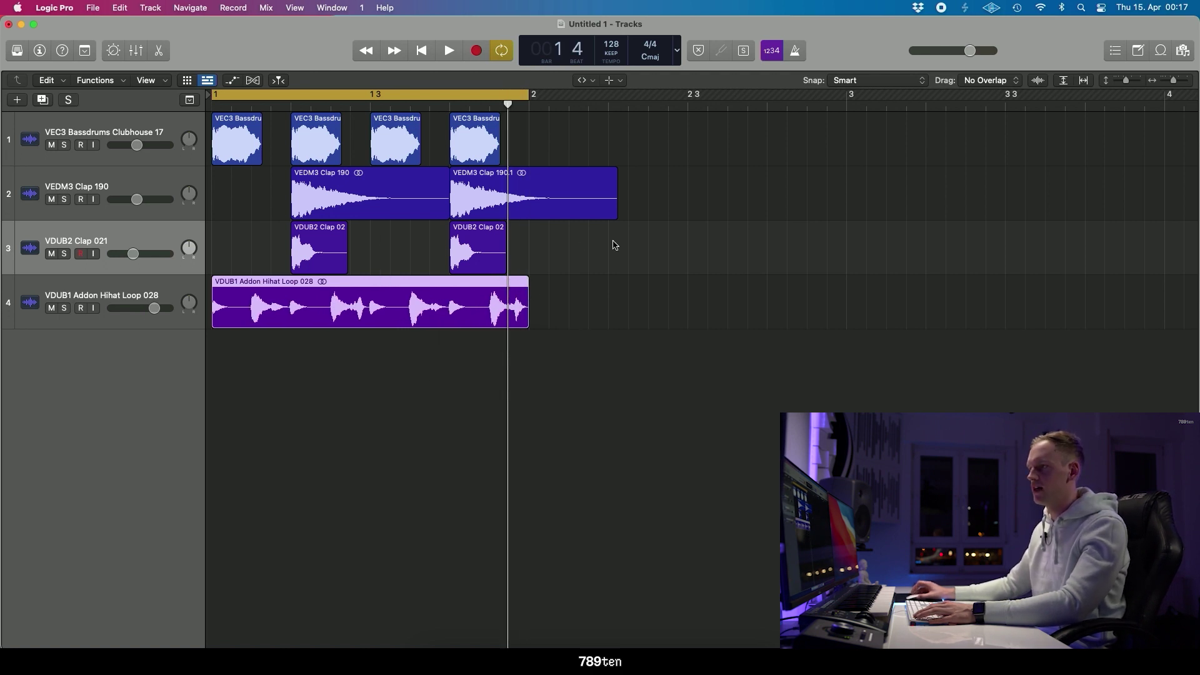
key(space)
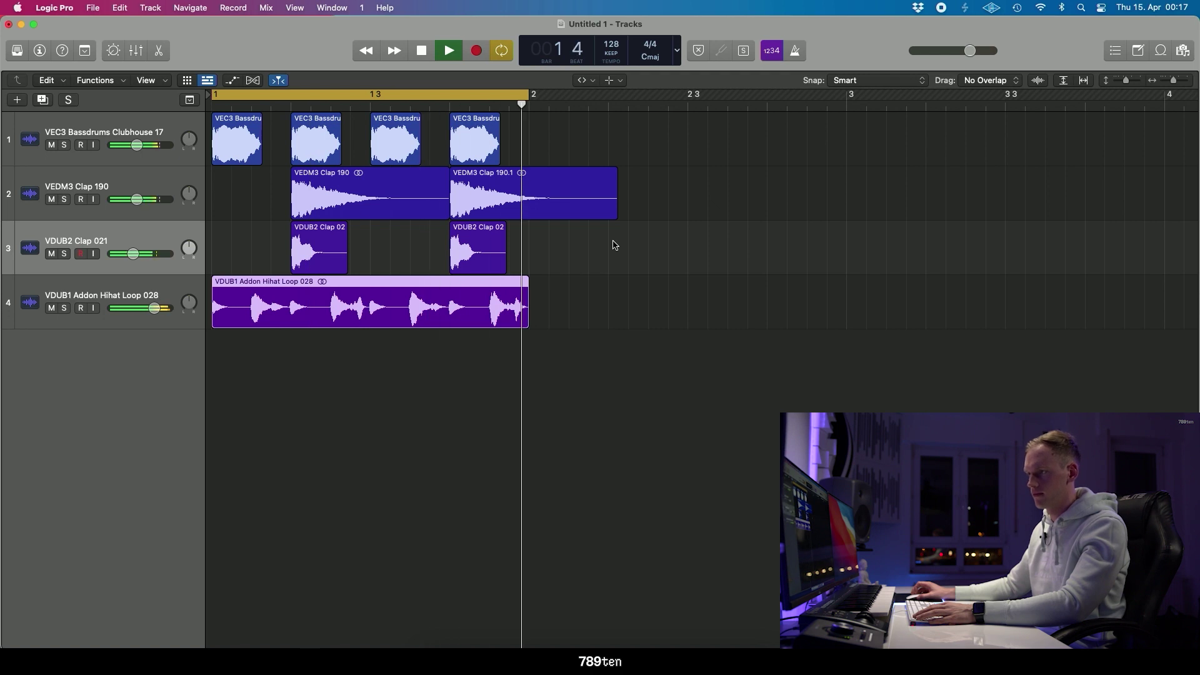
key(space)
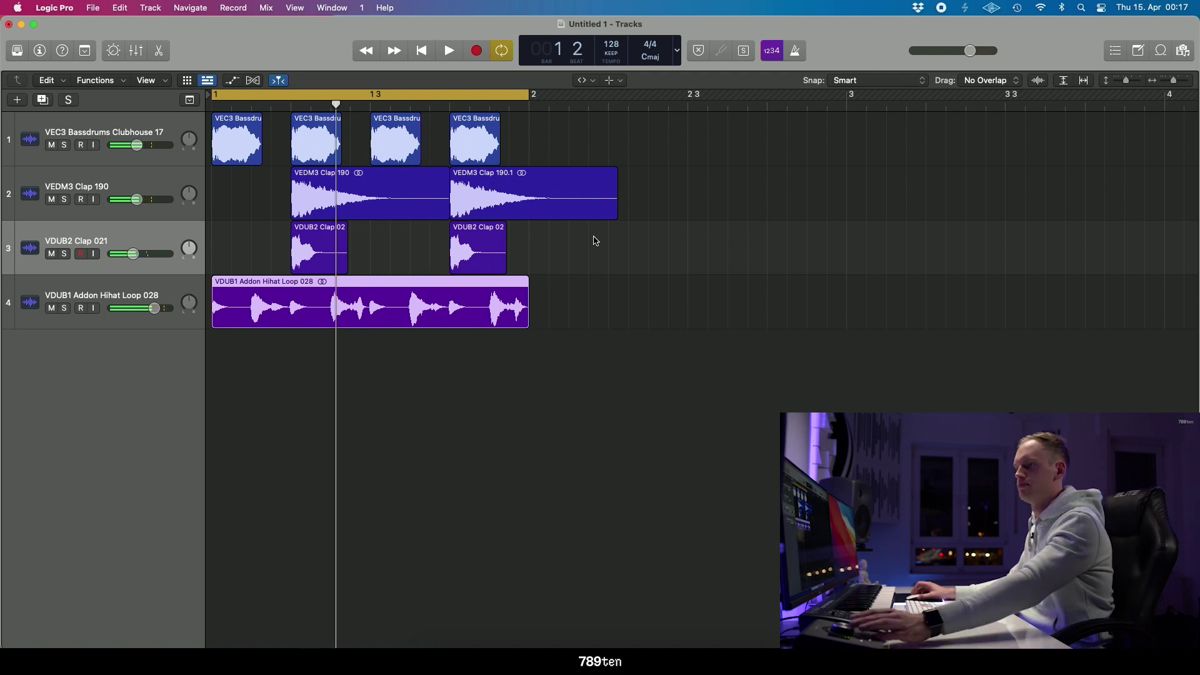
- Preview VEDM Melodyloop 096 Fm 128 Bpm.wav in Finder and add it to a new track at bar 1
click(432, 662)
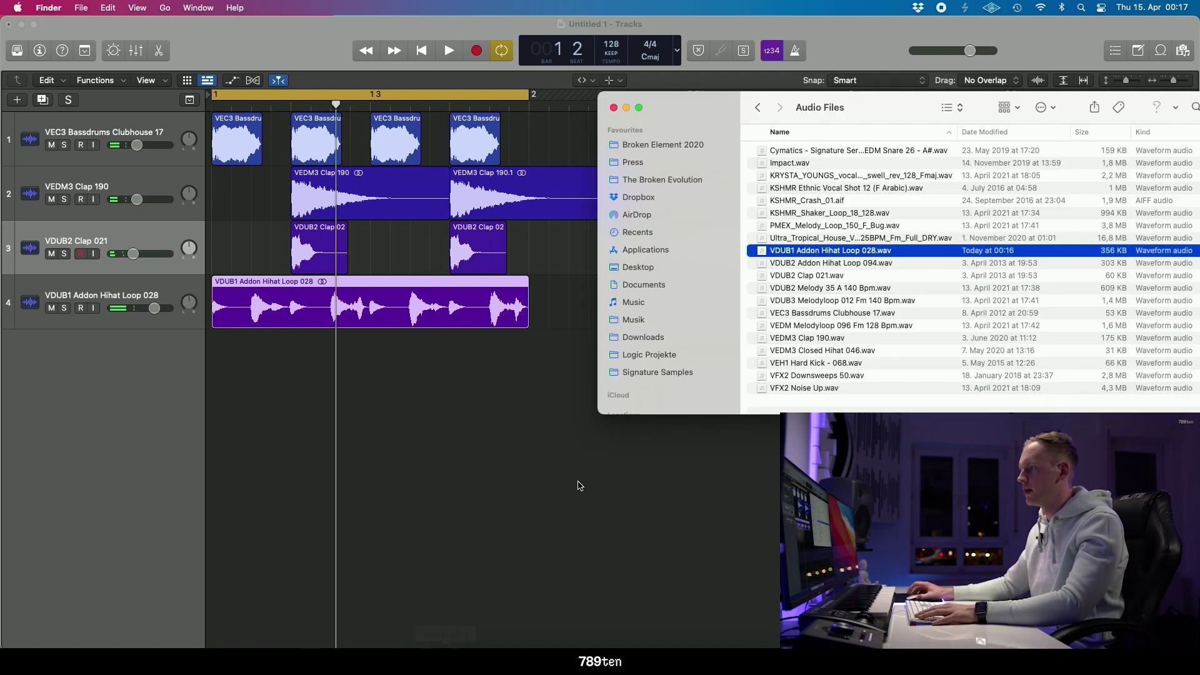
click(832, 214)
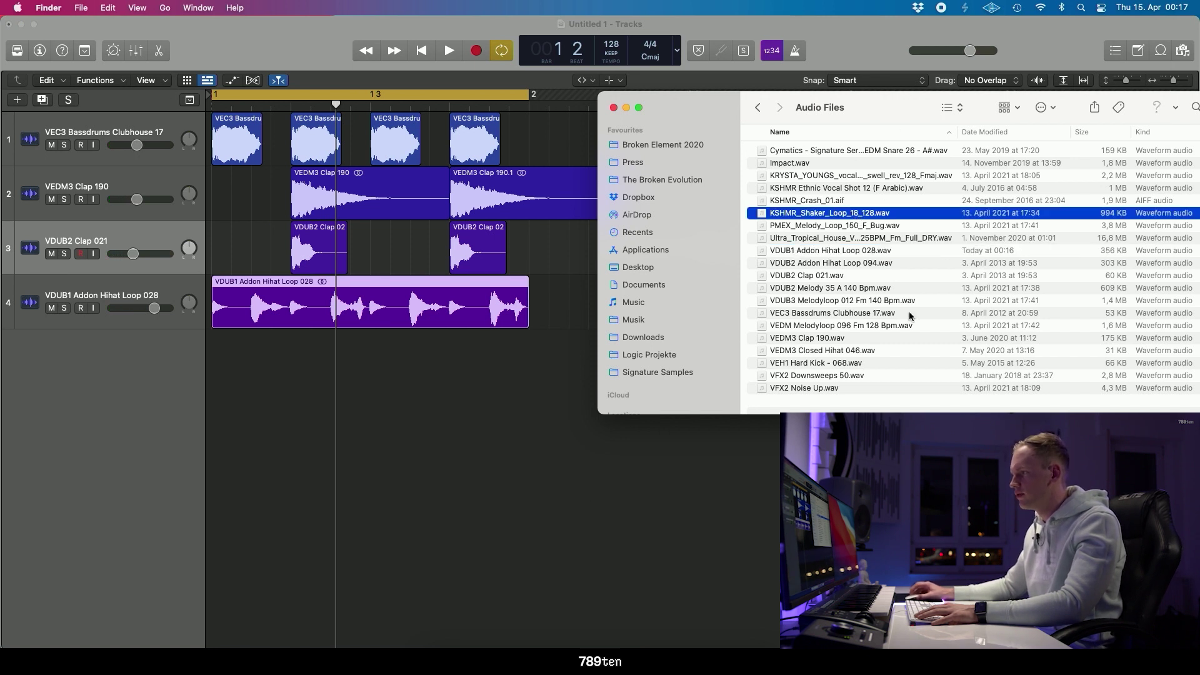
click(851, 325)
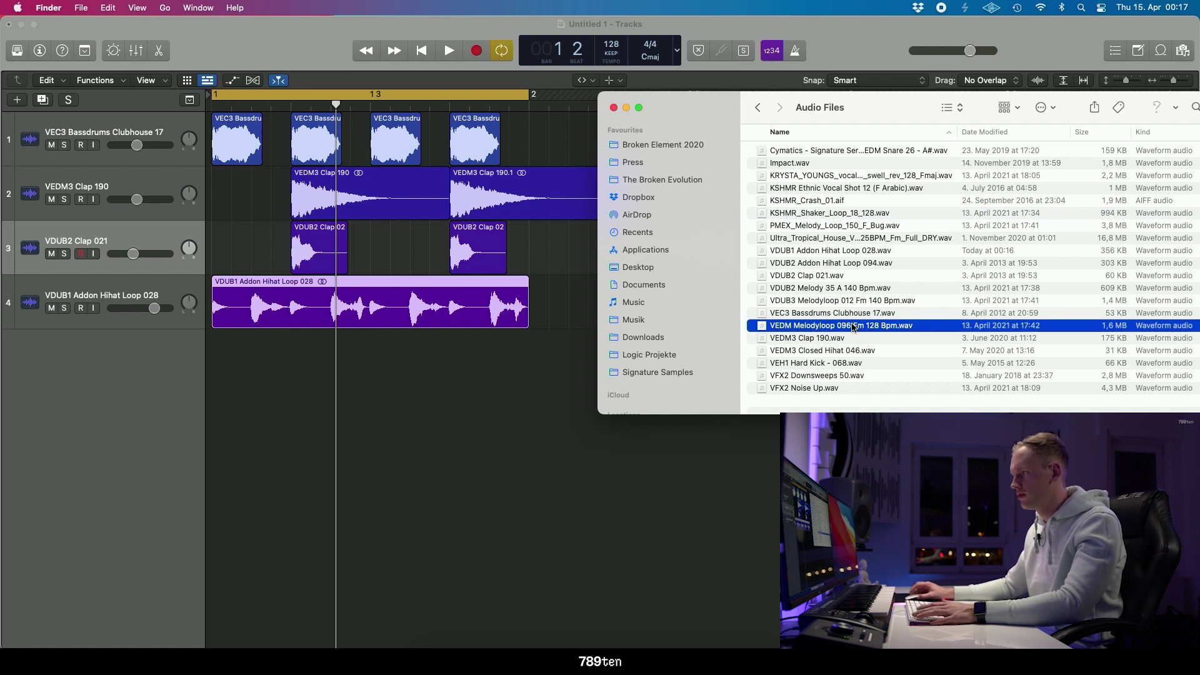
key(space)
key(space)
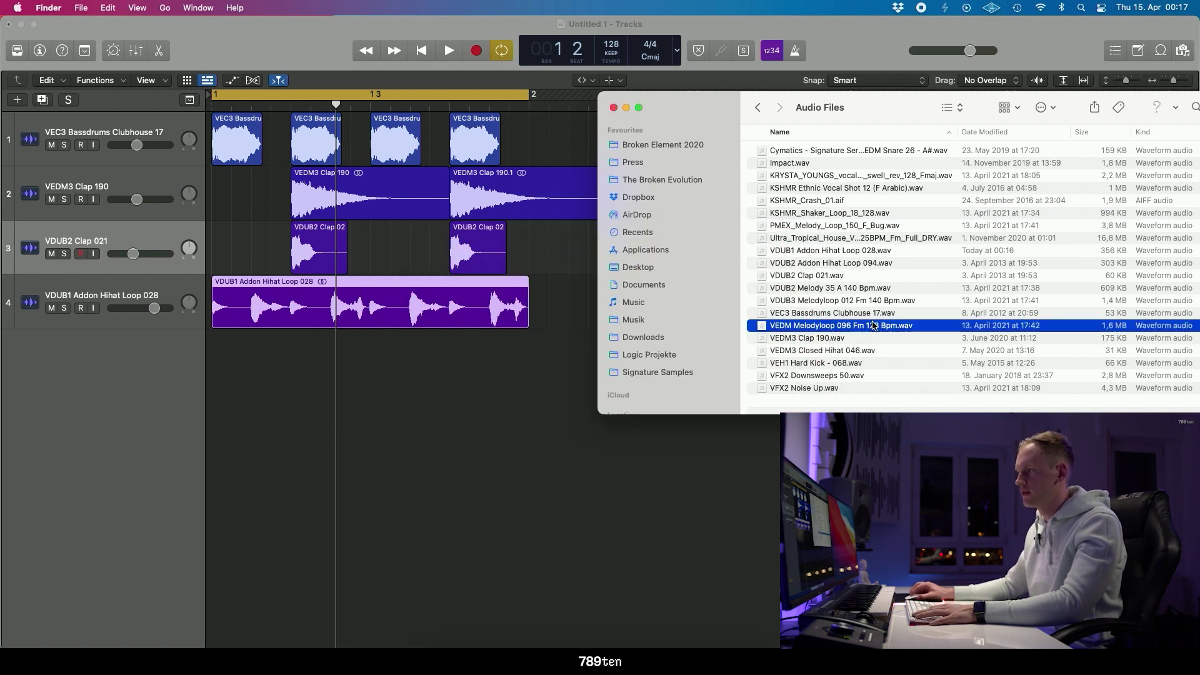
drag(870, 326, 213, 344)
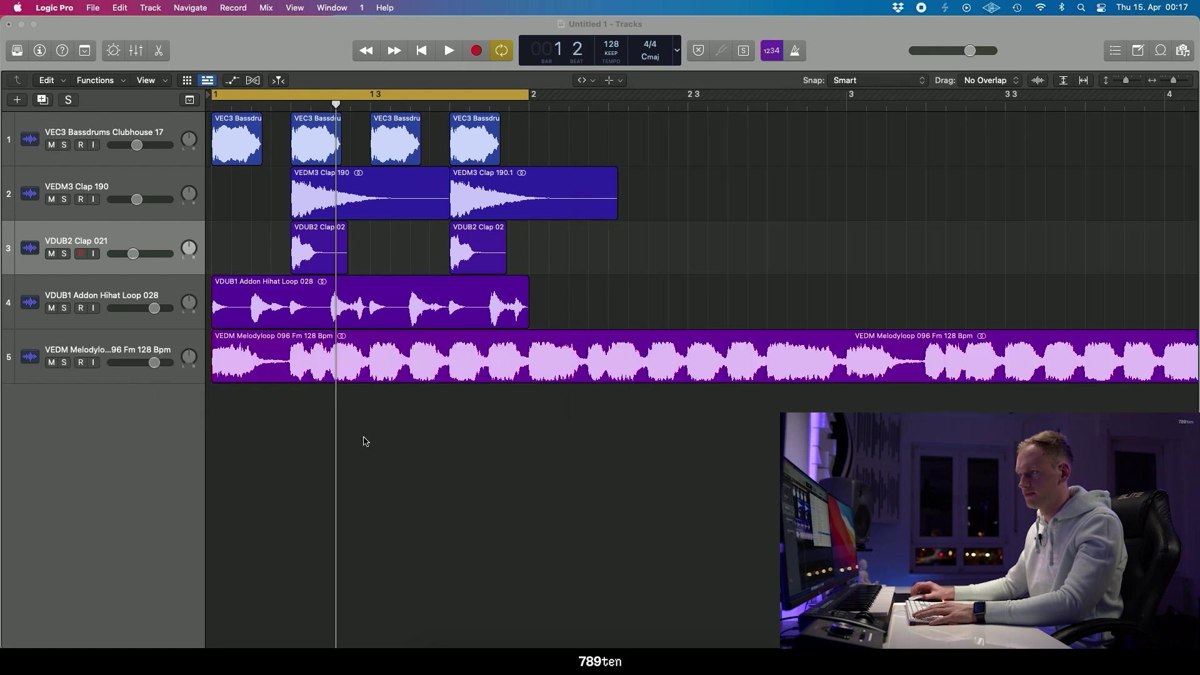
- With the Pointer Tool, copy the kick, clap and hi-hat regions through bar 4 to match the melody loop, and select all regions
key(z)
scroll(430, 420, down, 5)
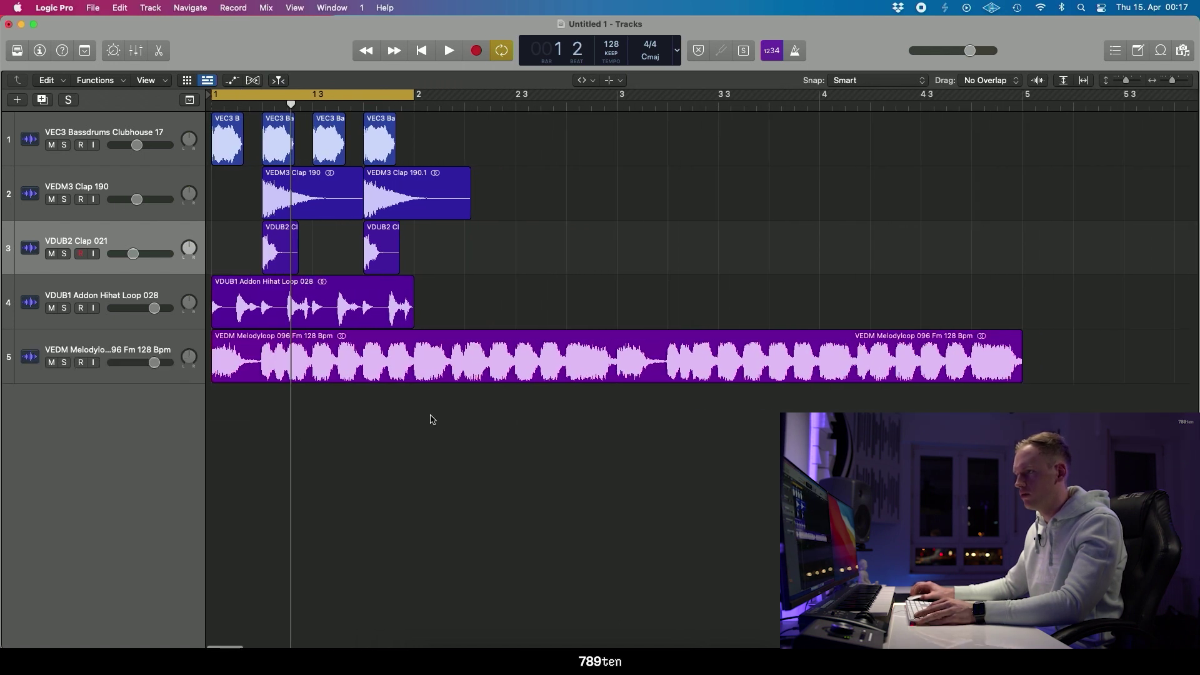
key(t)
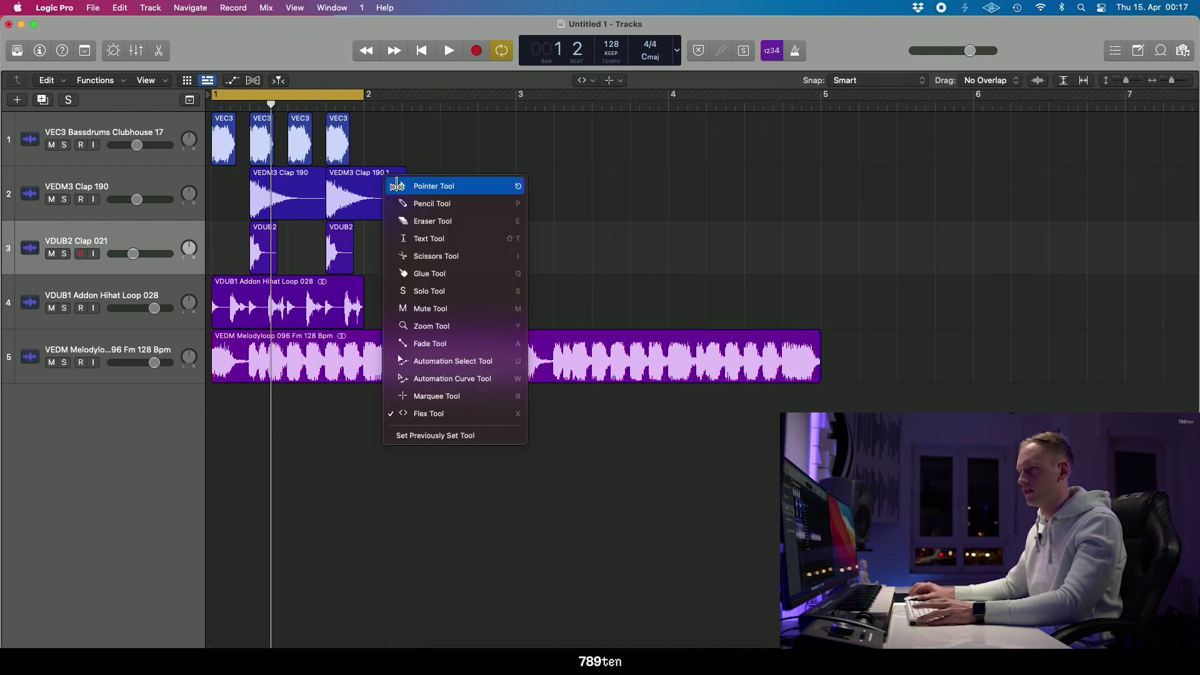
key(t)
drag(467, 131, 216, 290)
drag(274, 317, 758, 305)
drag(870, 133, 168, 418)
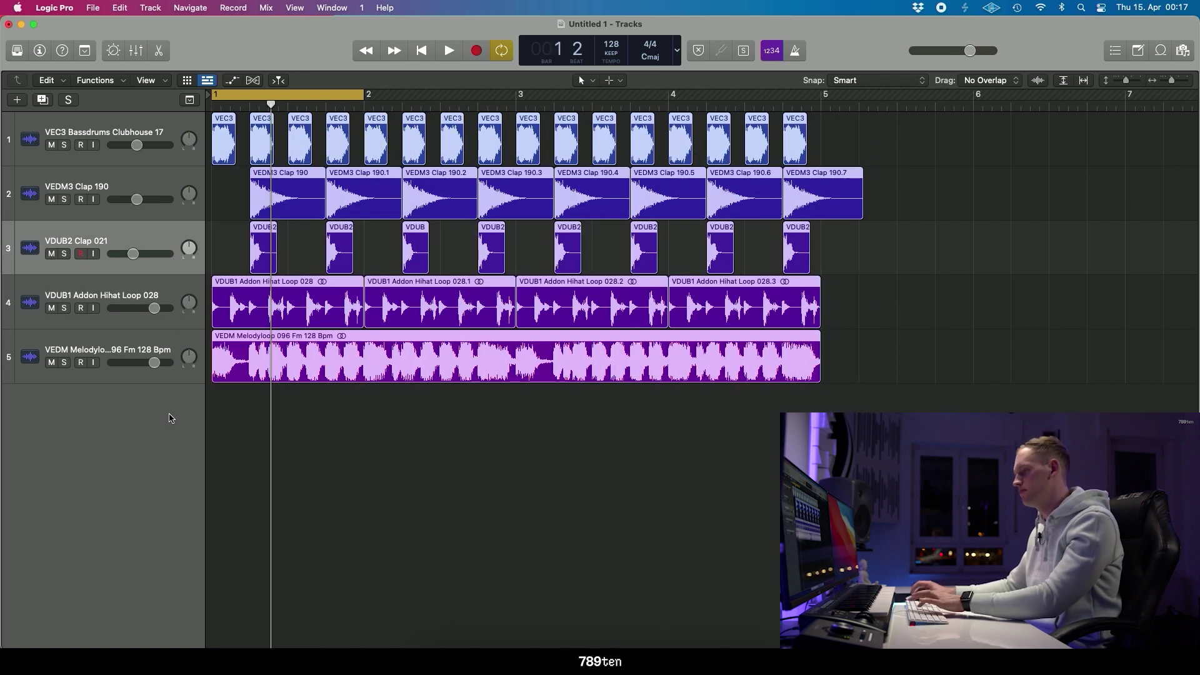
- Set the cycle range to span all selected regions and play the arrangement to check the melody loop against the drums
key(super+u)
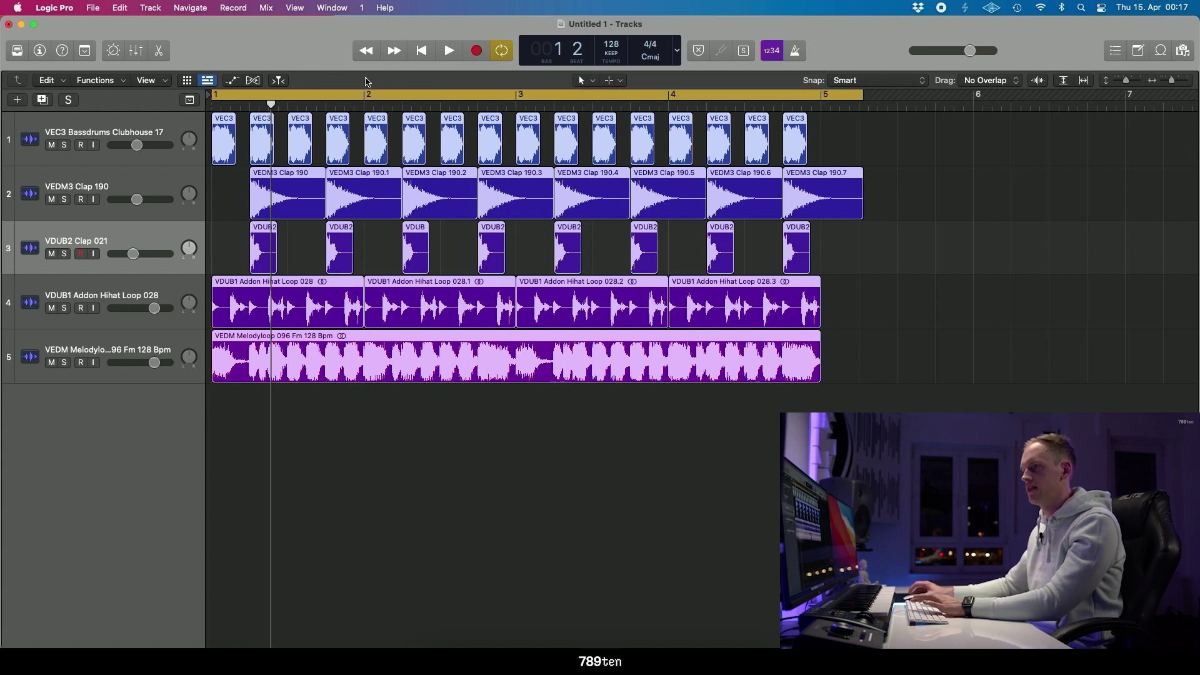
click(946, 217)
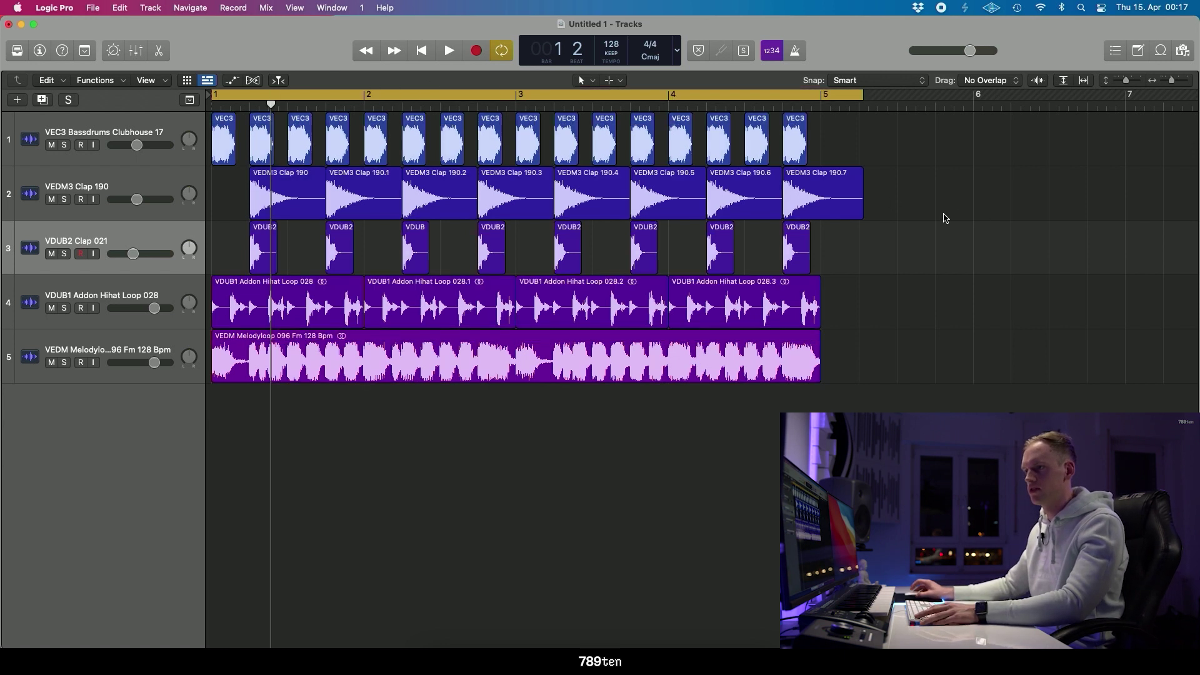
scroll(935, 222, up, 5)
scroll(912, 260, down, 3)
key(space)
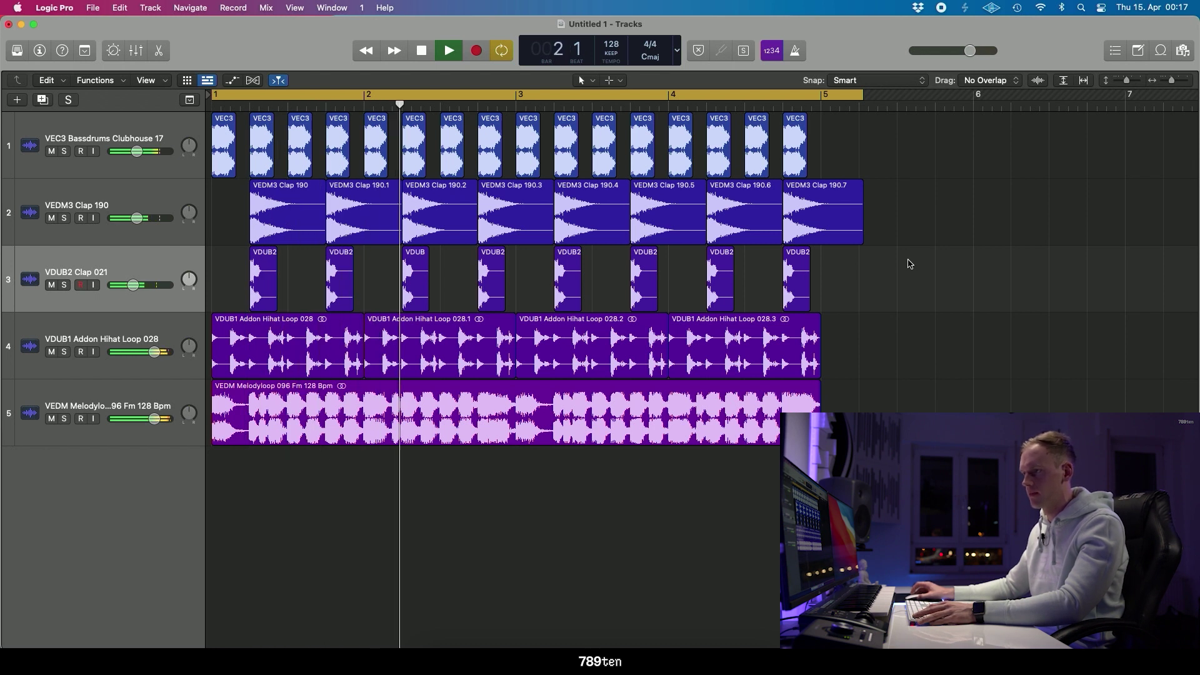
key(space)
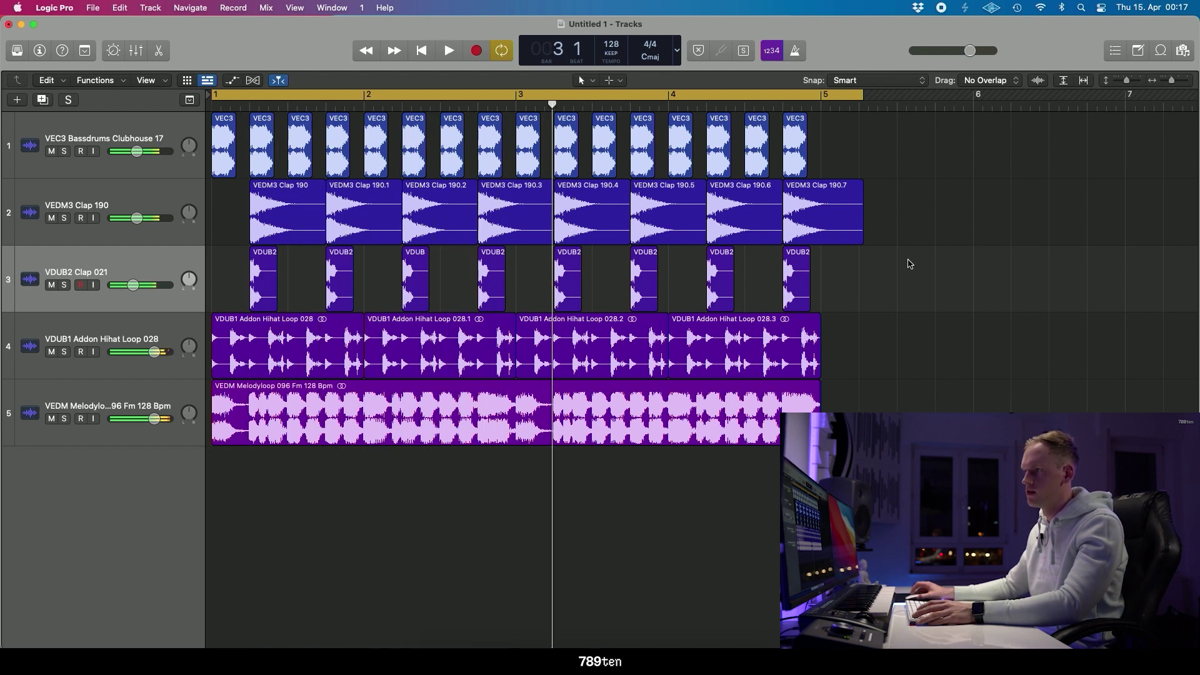
- Lower the melody loop track's volume to -7.2 dB while playing the loop and checking the mixer levels
click(136, 410)
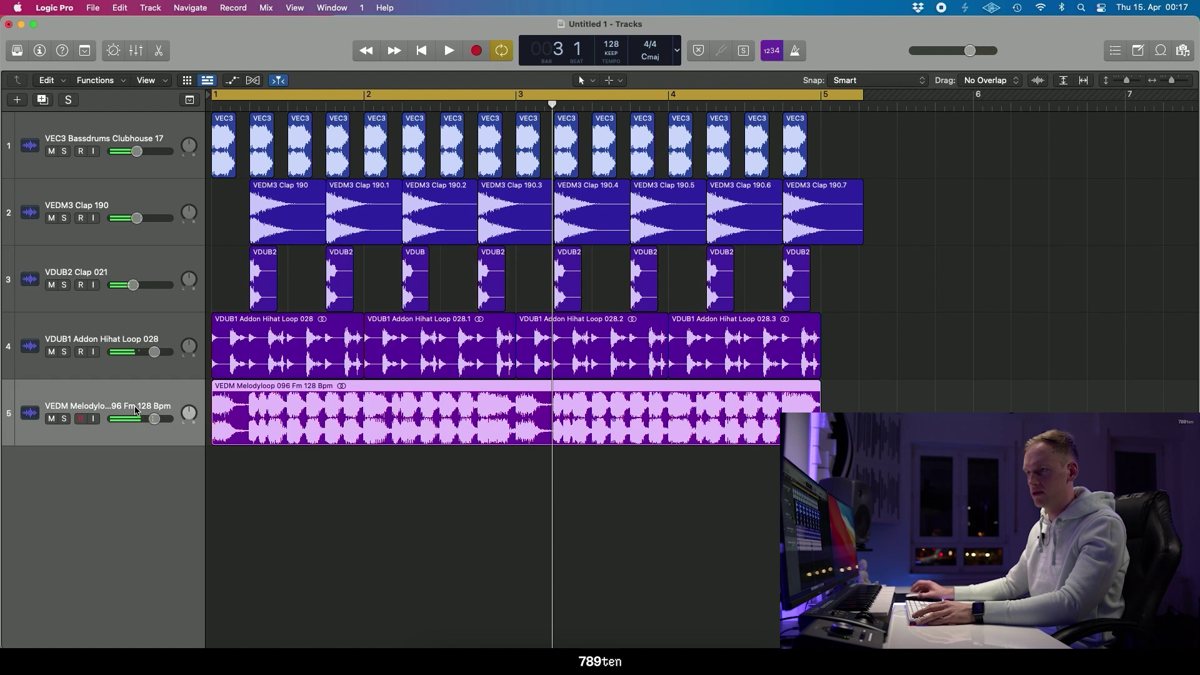
click(156, 420)
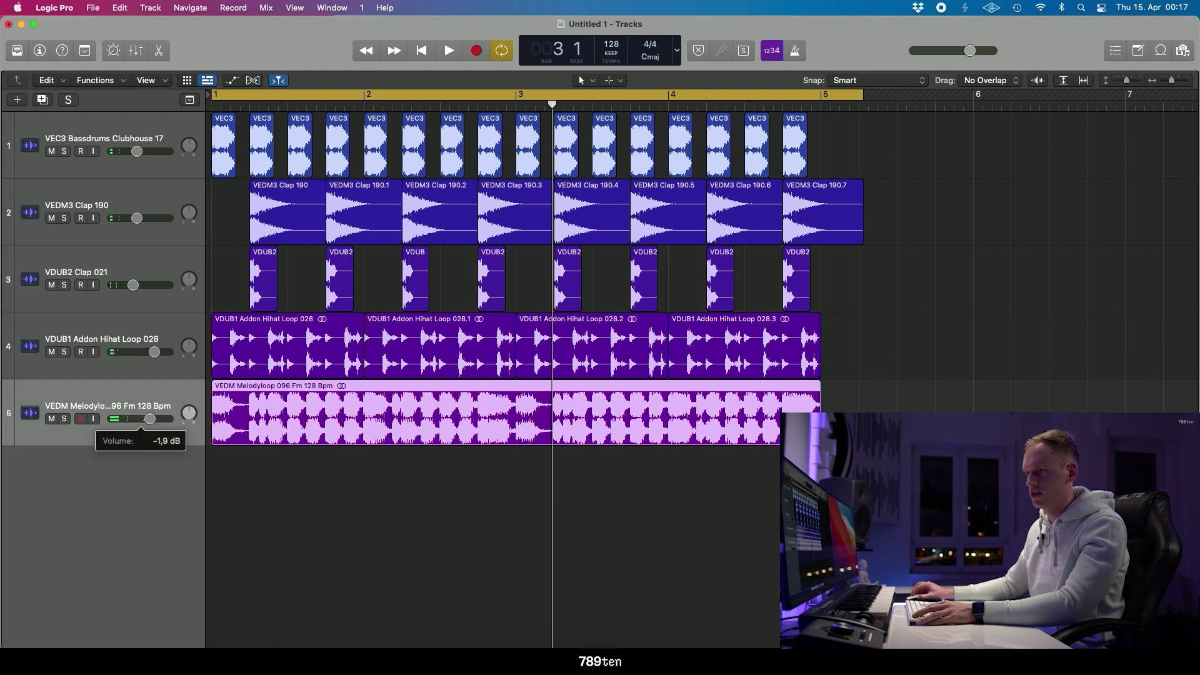
drag(150, 420, 144, 420)
key(space)
key(x)
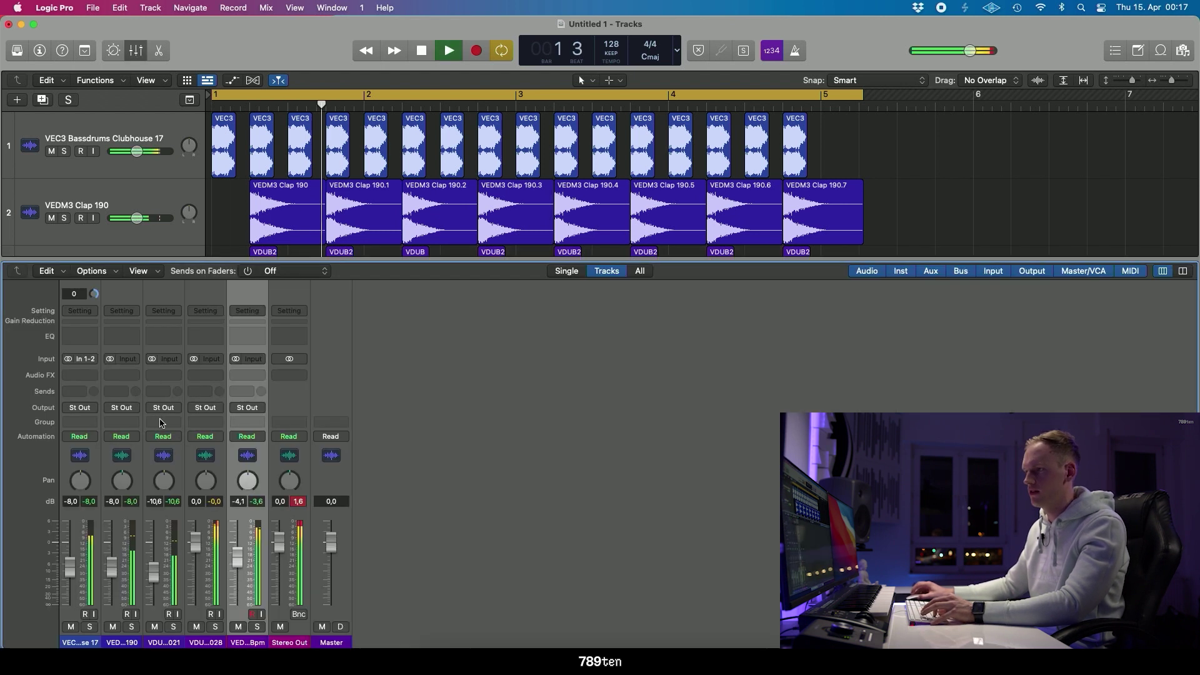
key(x)
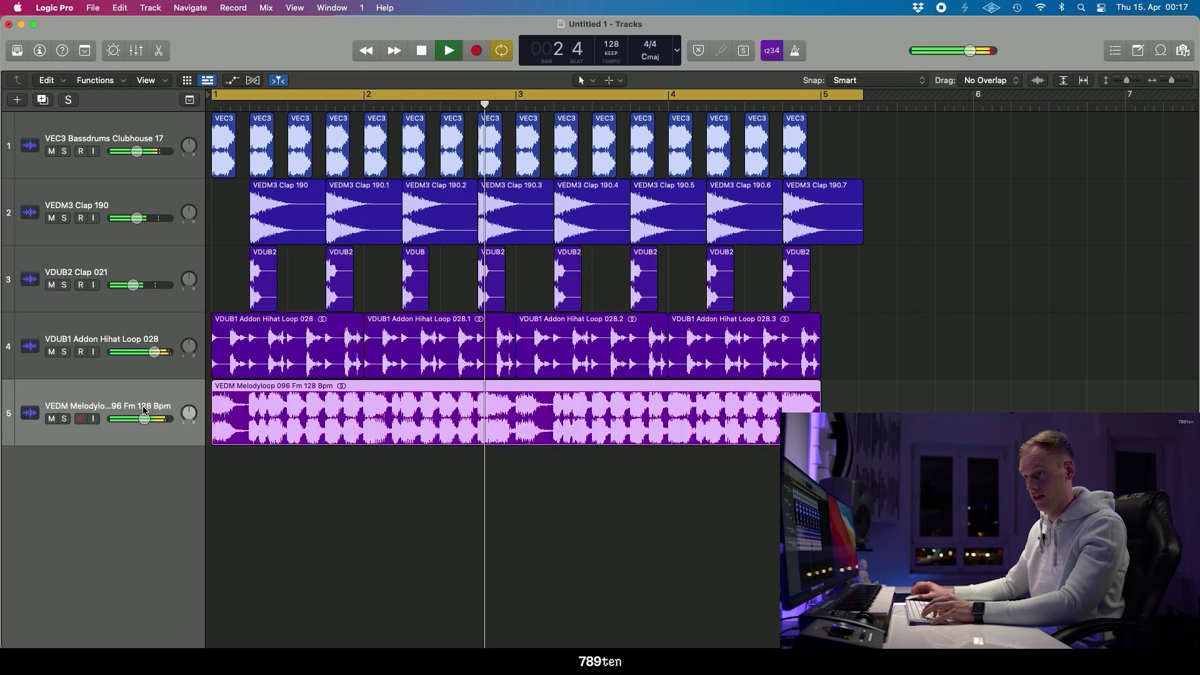
drag(145, 419, 137, 419)
- In the mixer, lower all five audio channels together by 5 dB, reset the Stereo Out peak reading, and play the loop at these levels
key(x)
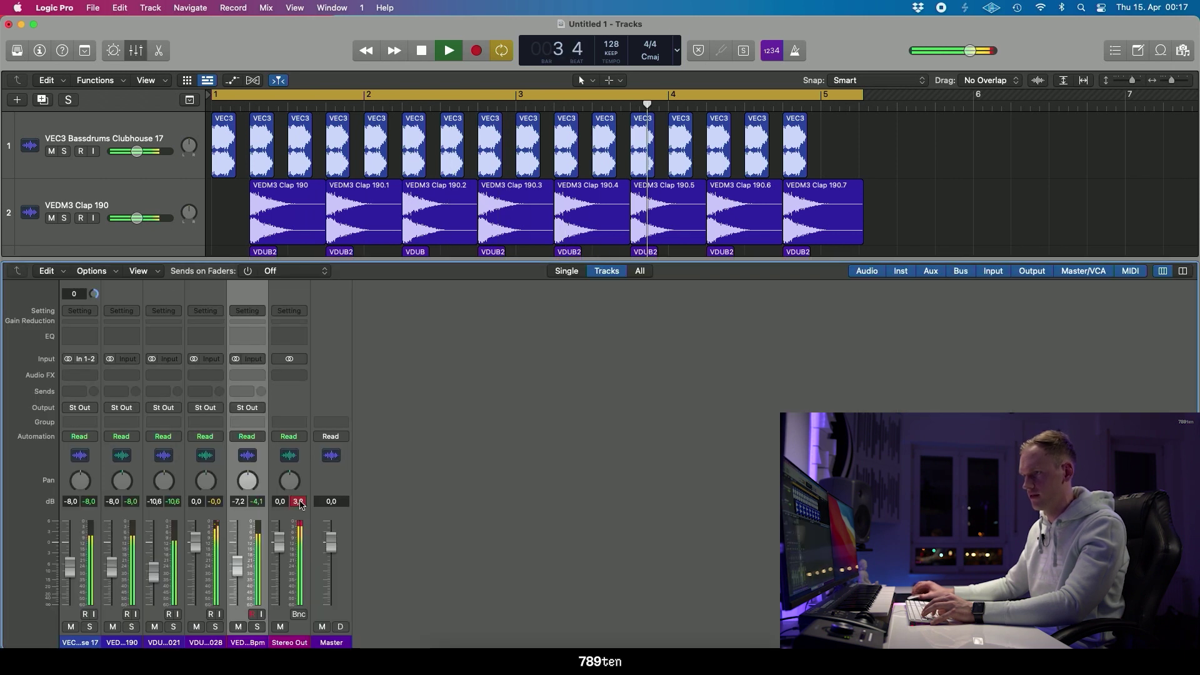
shift+click(70, 468)
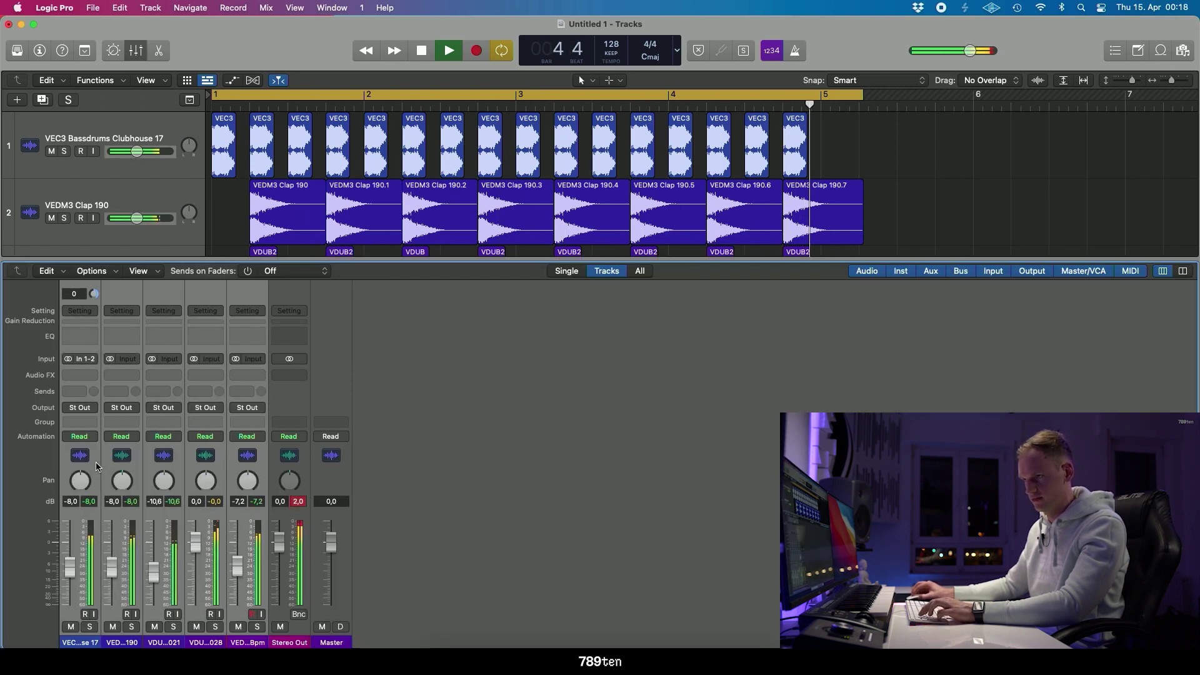
drag(234, 569, 234, 578)
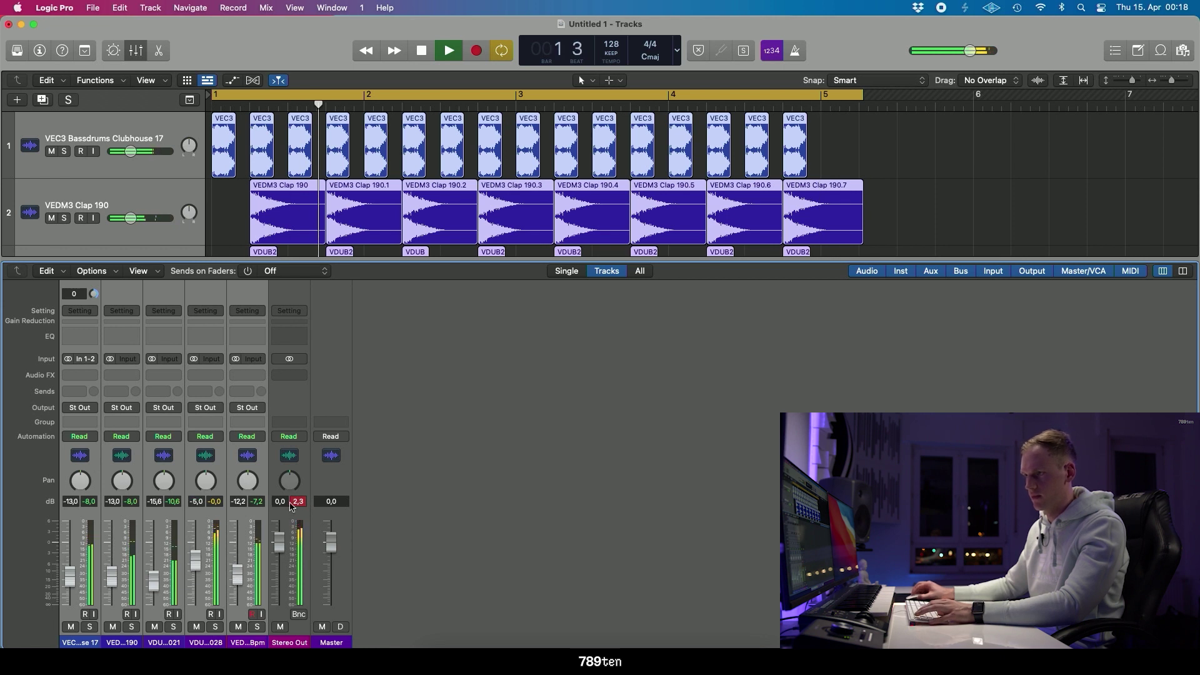
click(294, 501)
key(x)
scroll(874, 397, down, 3)
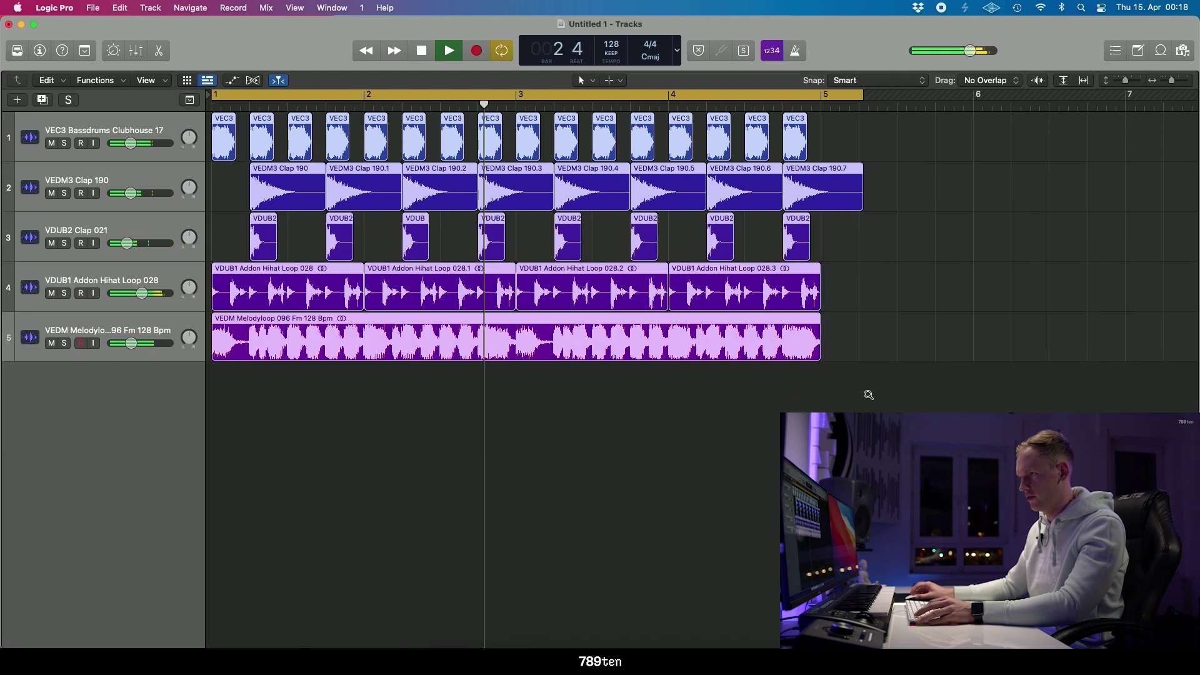
scroll(885, 352, left, 5)
click(762, 300)
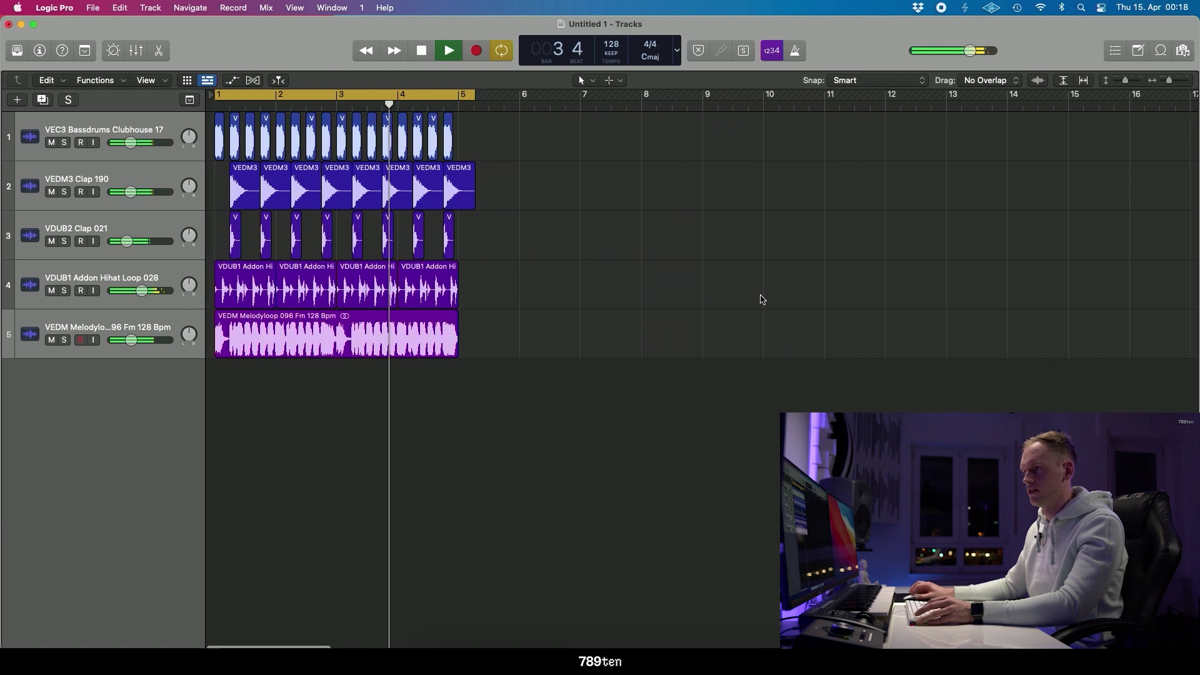
scroll(761, 301, right, 3)
scroll(762, 300, left, 3)
key(space)
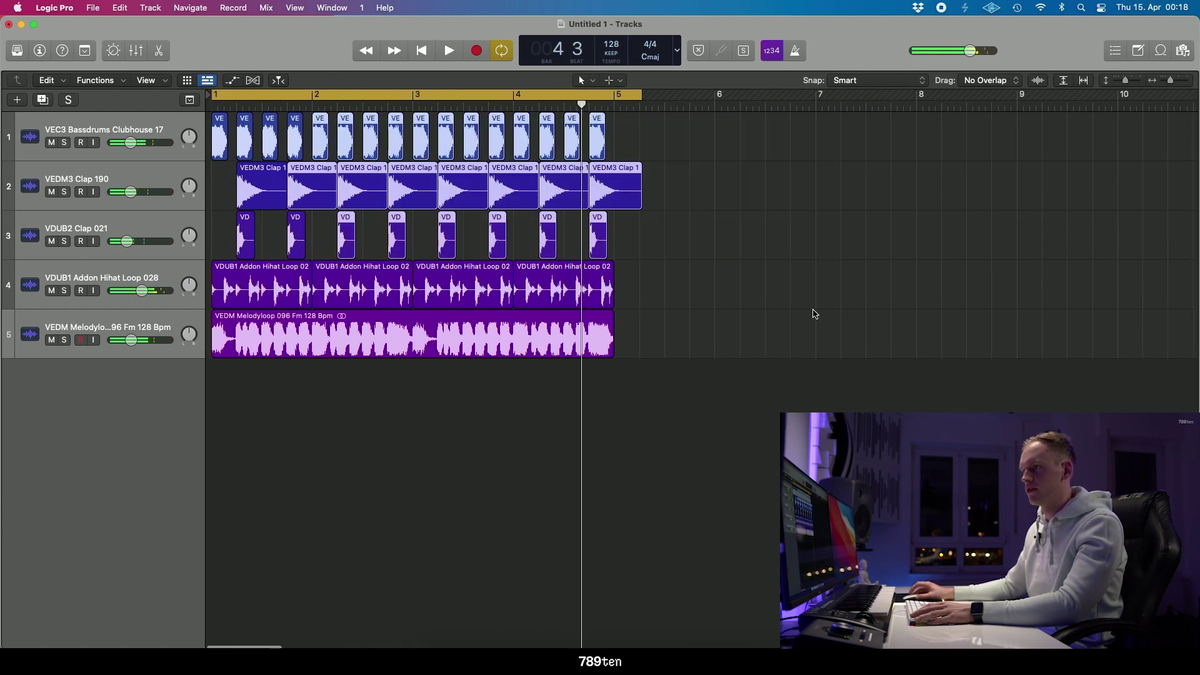